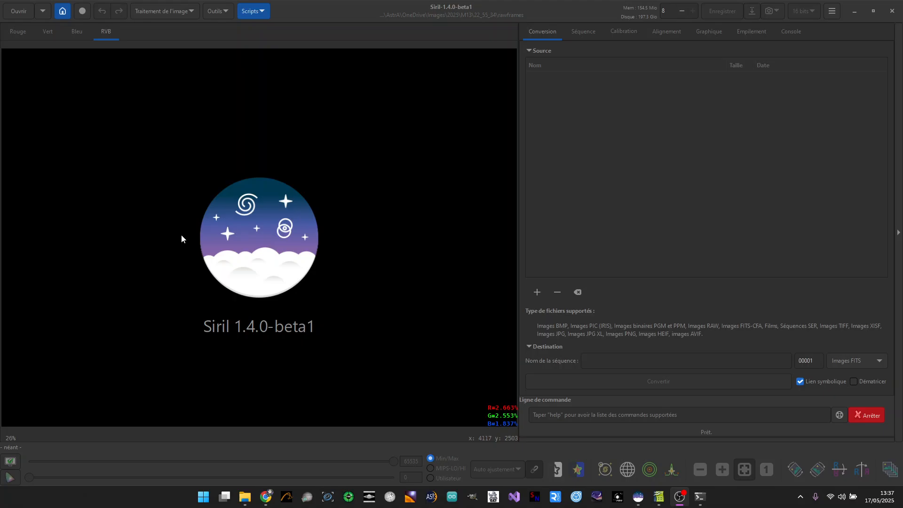
- Switch to the browser to view the Siril homepage and Deep Space Astro's YouTube playlists, and return to Siril
click(267, 497)
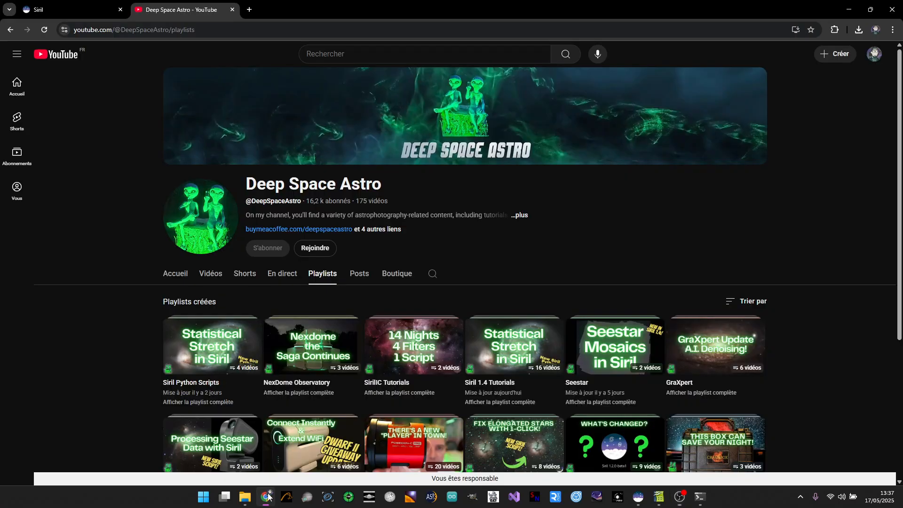
click(89, 5)
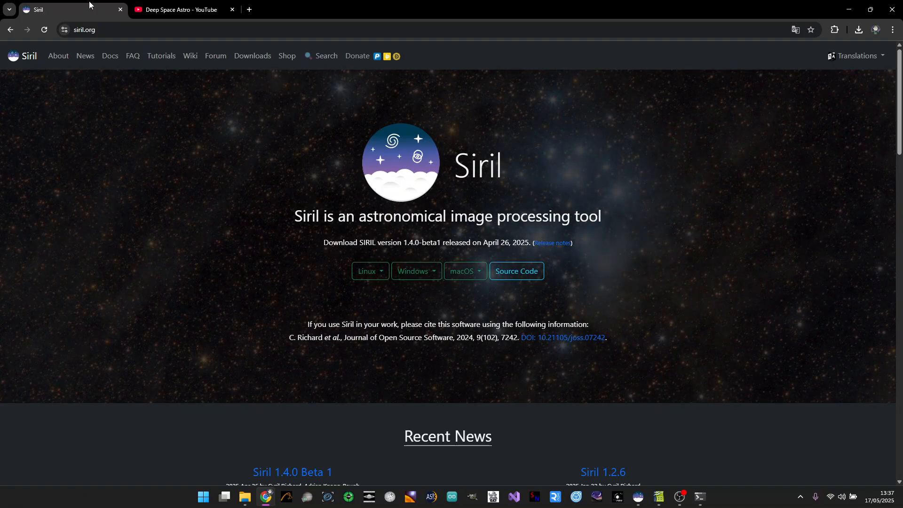
click(175, 14)
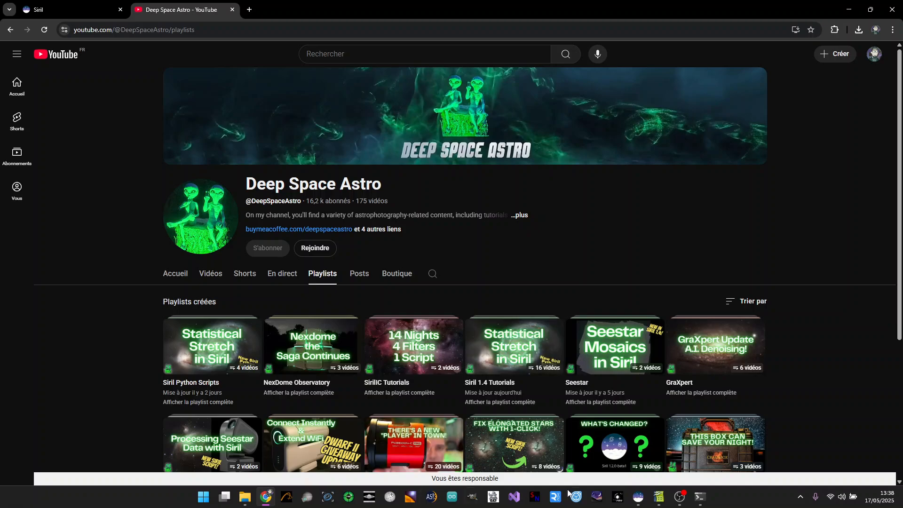
click(639, 503)
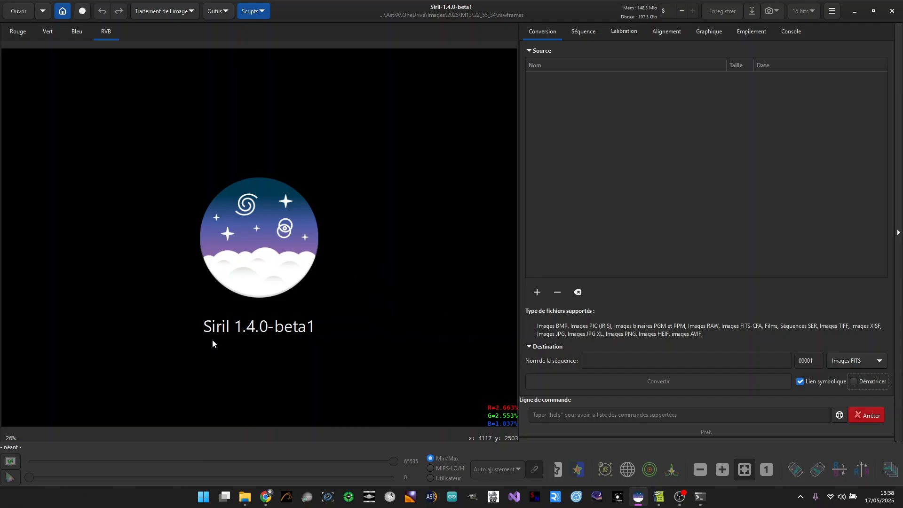
- Add all the FITS frames from the M13 rawframes folder to the conversion source list
click(62, 11)
click(536, 292)
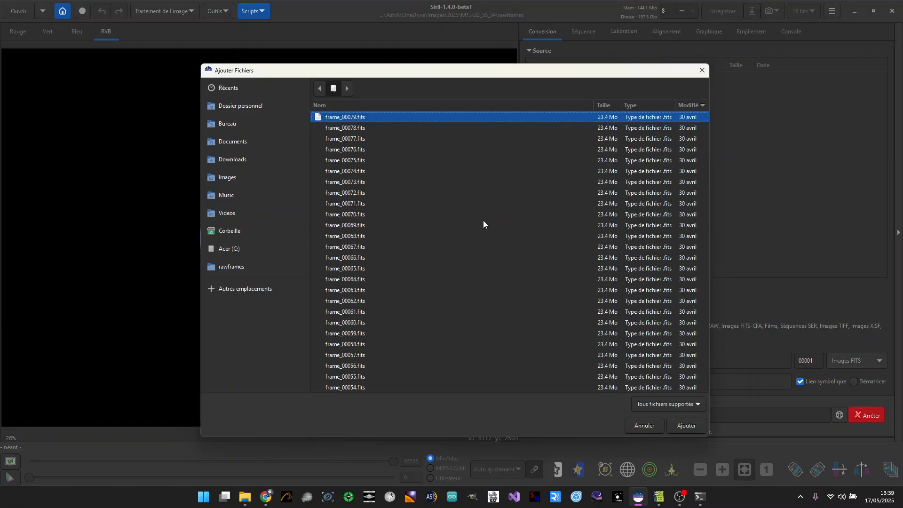
drag(449, 116, 470, 141)
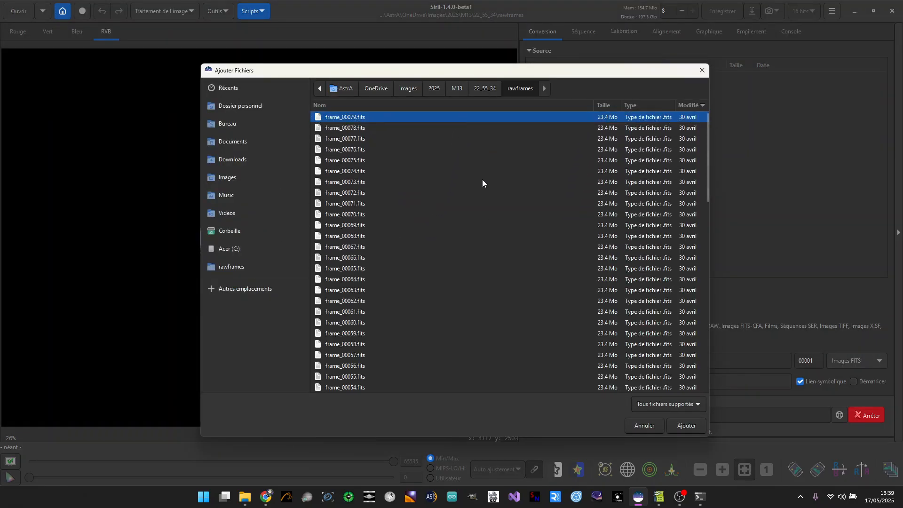
key(ctrl+a)
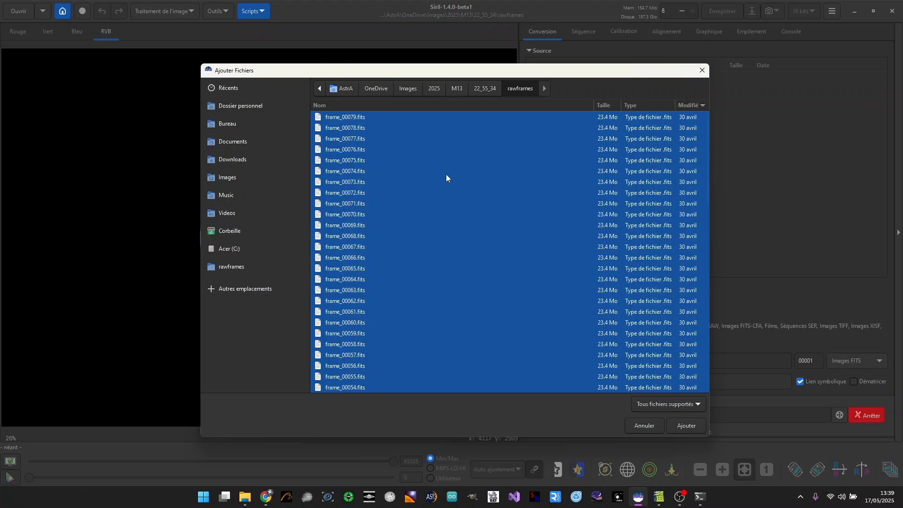
scroll(476, 210, down, 15)
scroll(535, 239, up, 15)
click(694, 428)
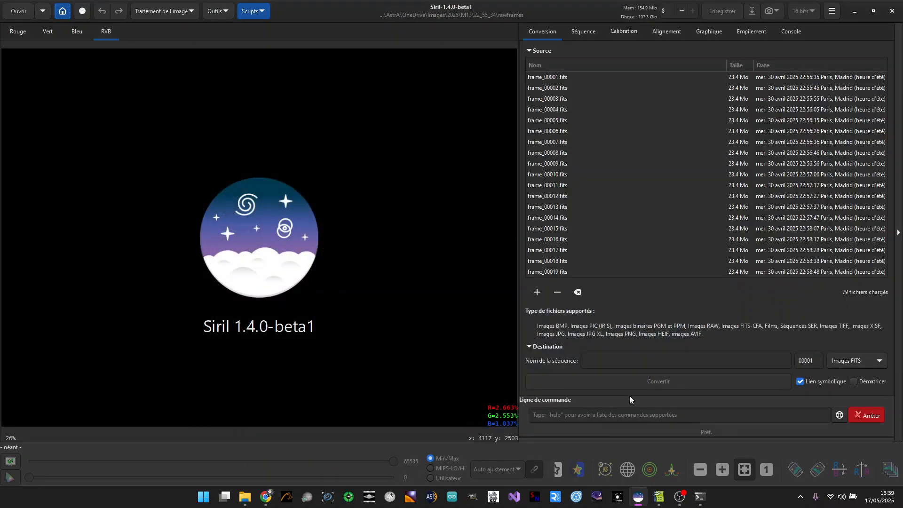
- Name the sequence "lights", enable debayering (Dématricer), and convert the loaded frames to FITS images
click(608, 360)
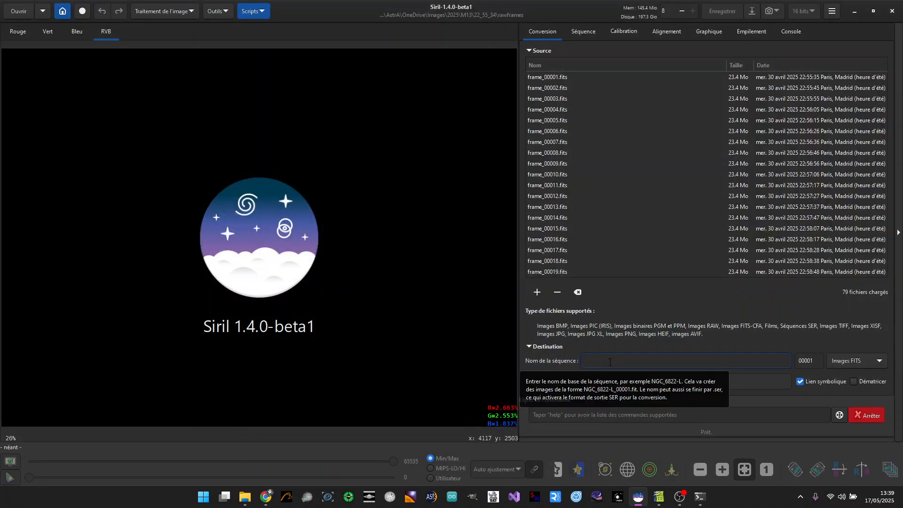
text(lights)
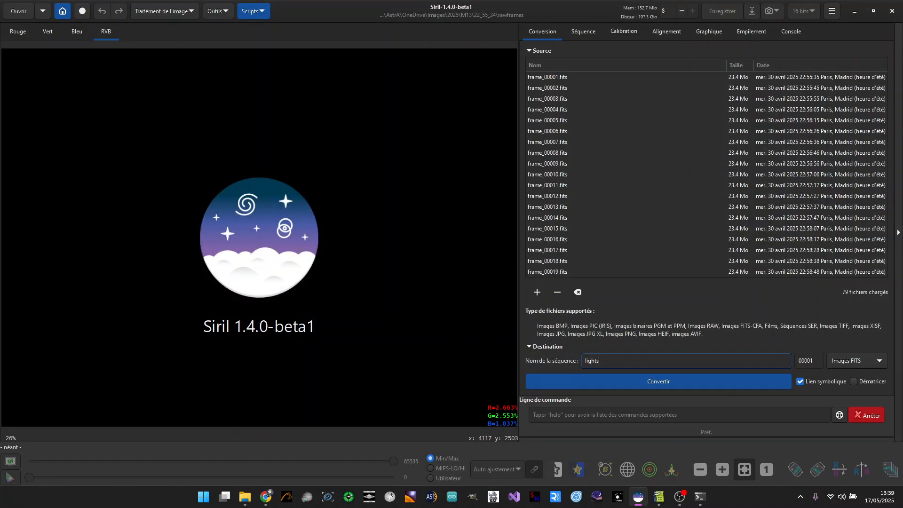
click(855, 382)
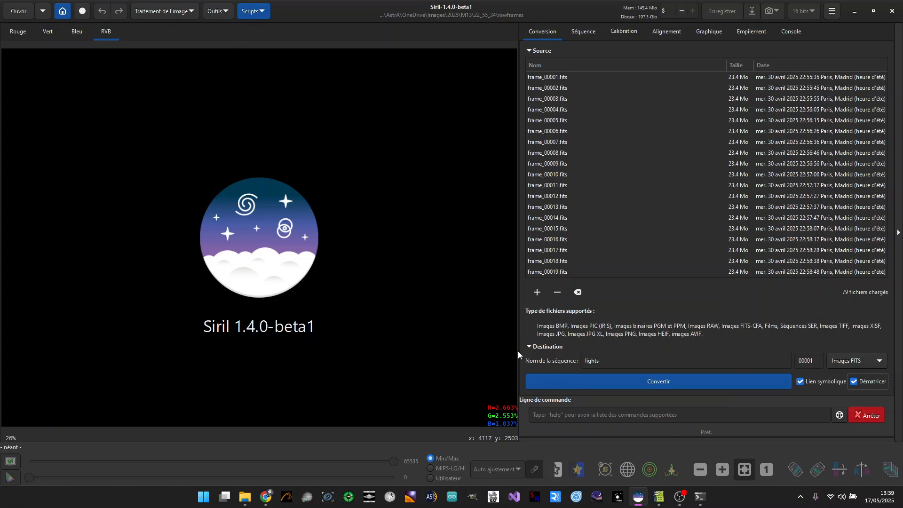
drag(519, 348, 468, 348)
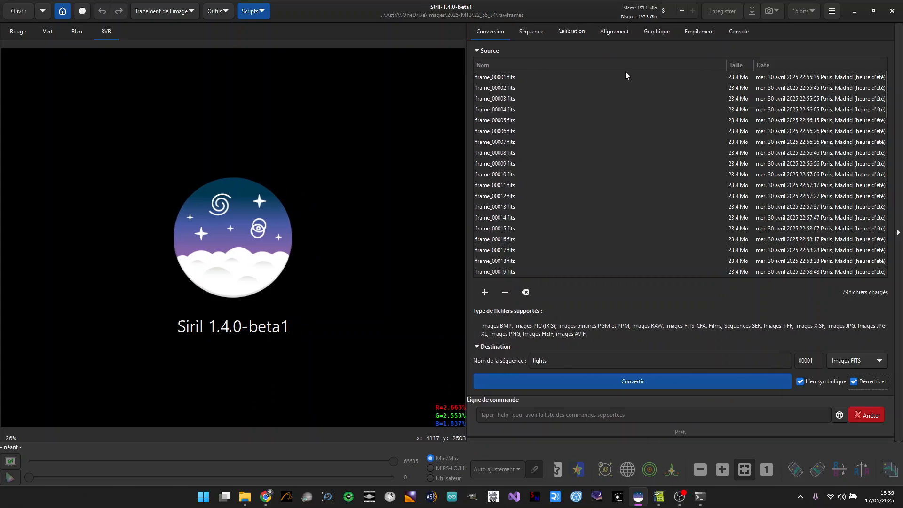
click(611, 382)
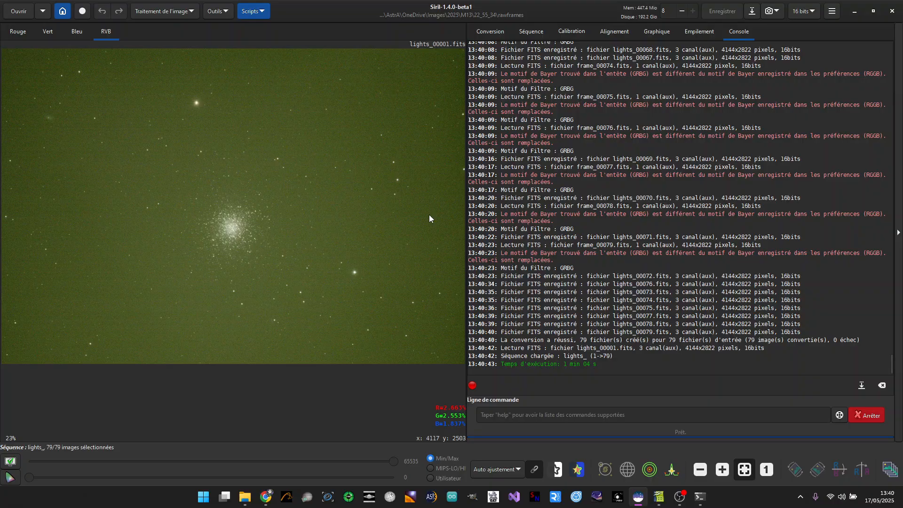
- Preview the first image in Linéaire display mode and return the display to Auto ajustement
click(499, 471)
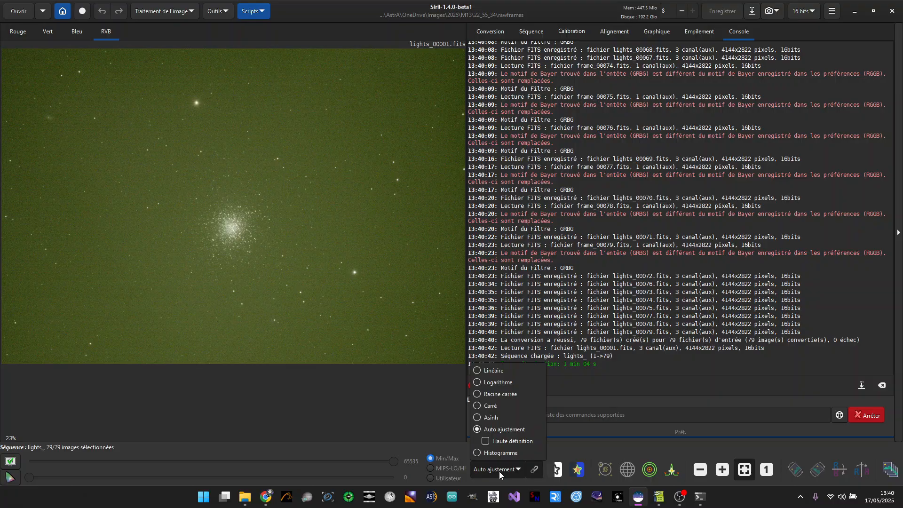
click(494, 371)
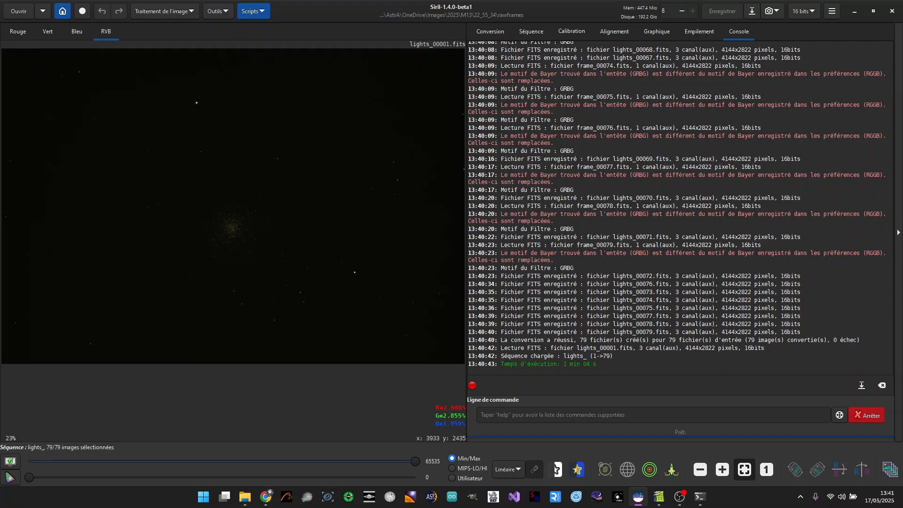
click(508, 471)
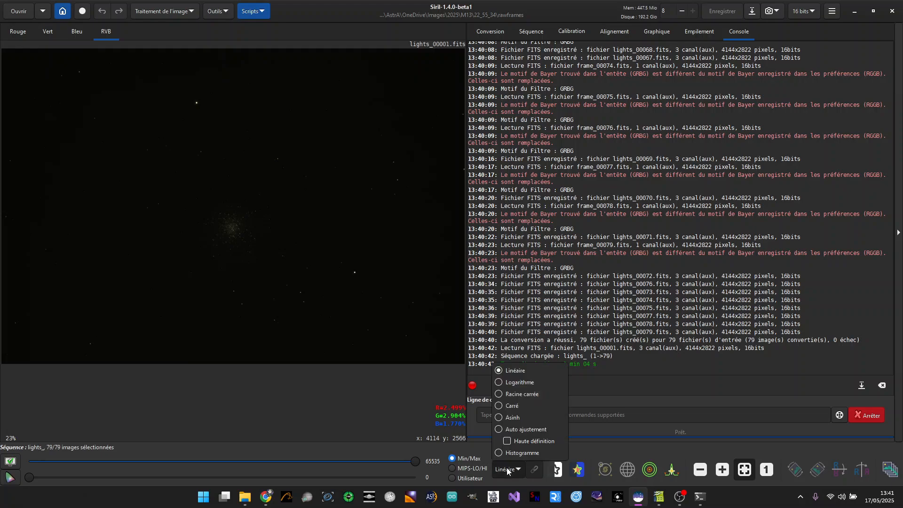
click(510, 431)
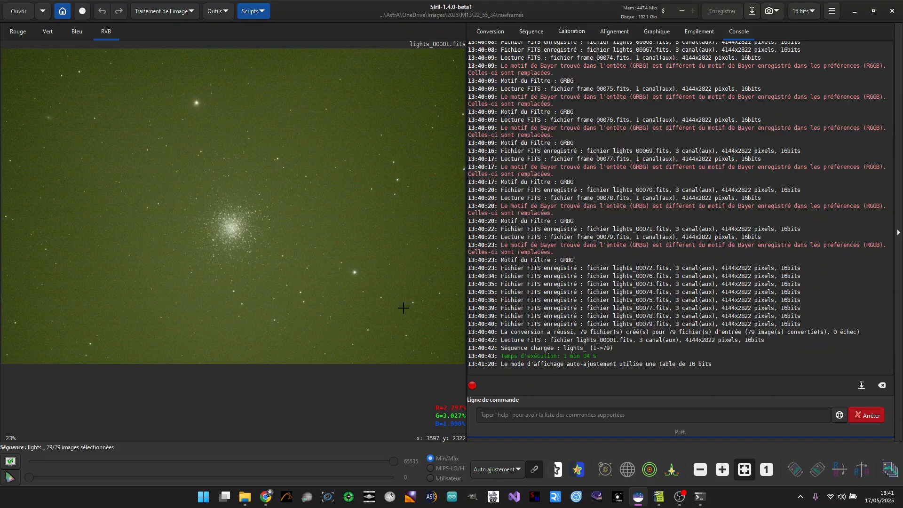
- Enlarge the image view and review the list of frames in the lights sequence, including their selection states
drag(466, 253, 581, 253)
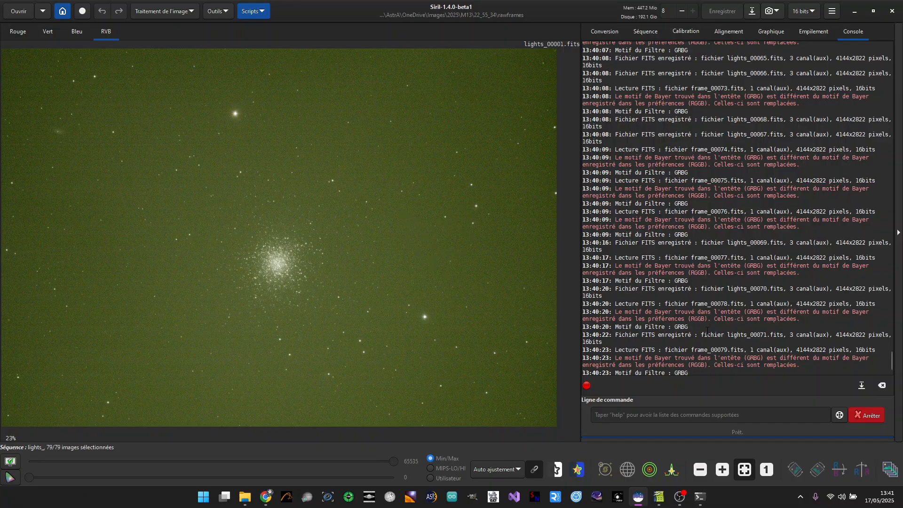
click(884, 467)
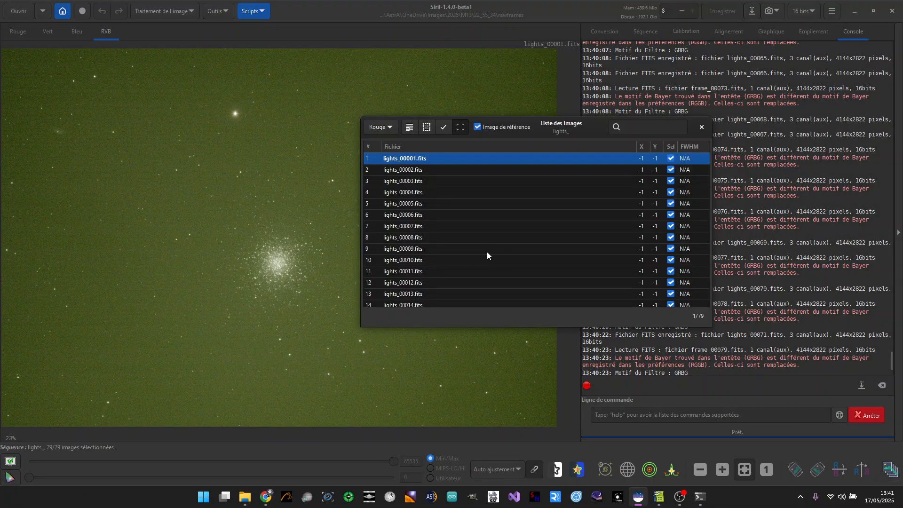
drag(596, 134, 588, 146)
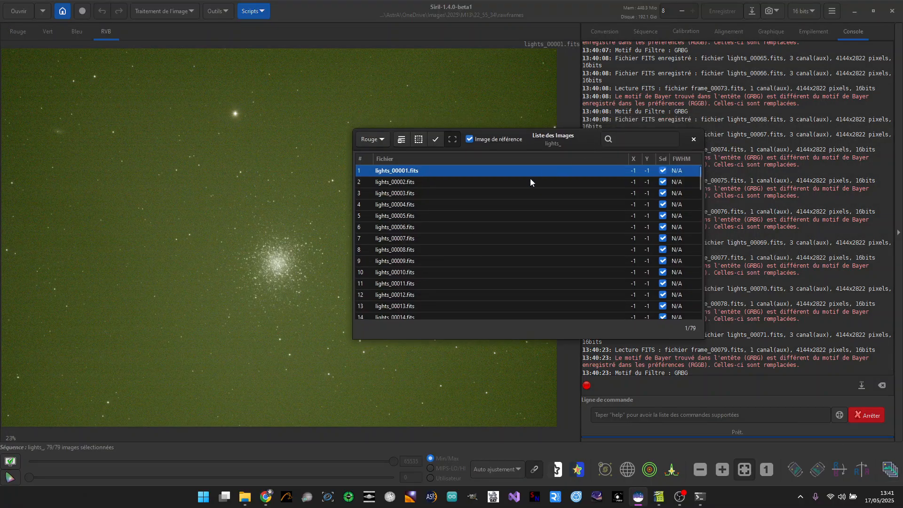
scroll(527, 263, down, 6)
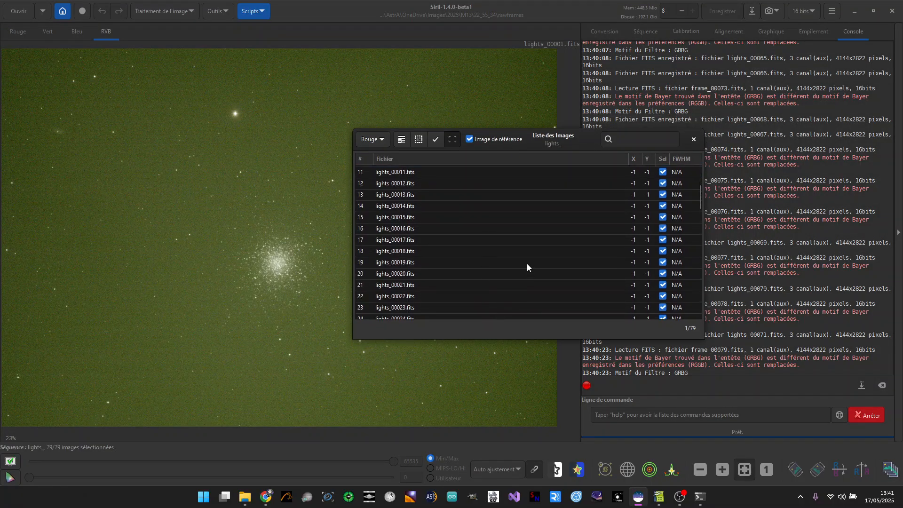
scroll(526, 263, up, 6)
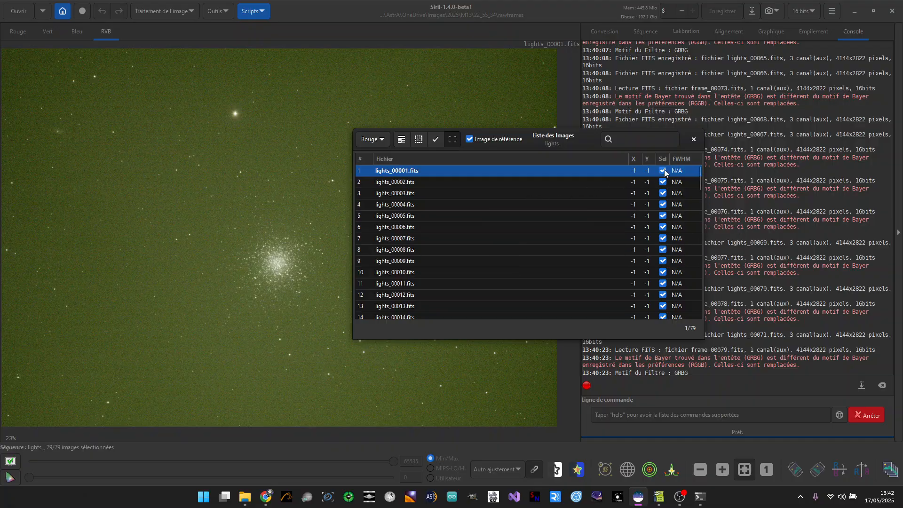
click(694, 139)
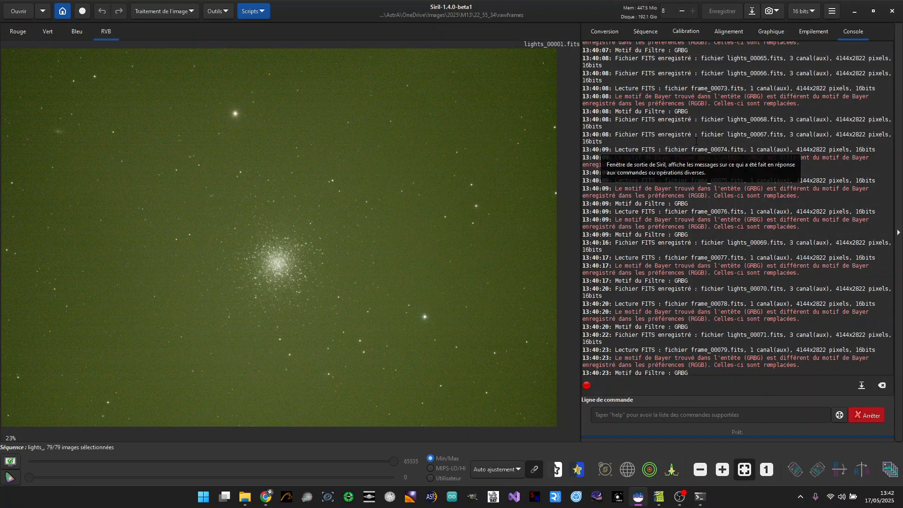
- Set the alignment method to Alignement global (ciel profond) and widen the alignment settings area
click(727, 33)
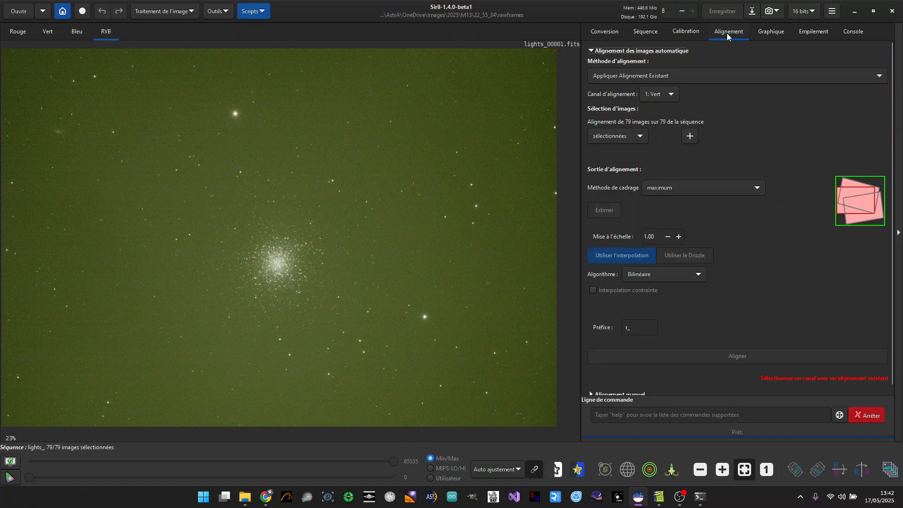
scroll(709, 78, up, 2)
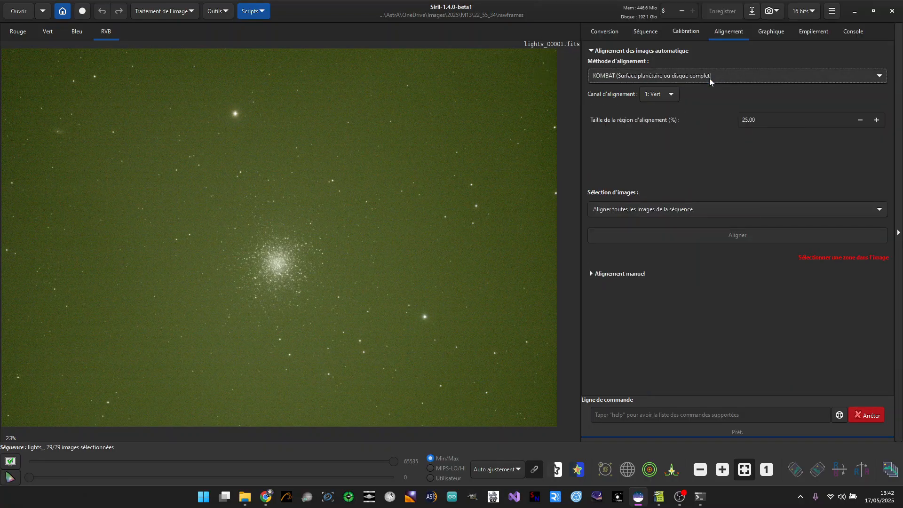
click(710, 80)
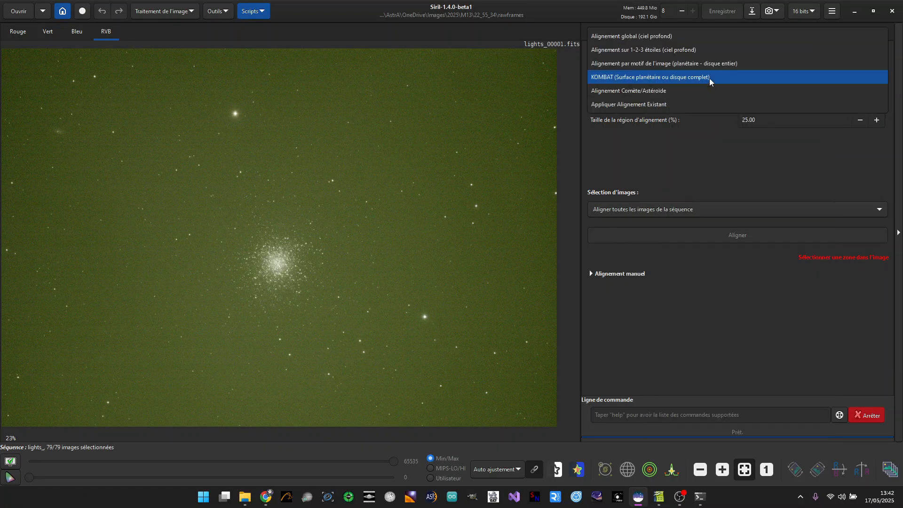
click(710, 37)
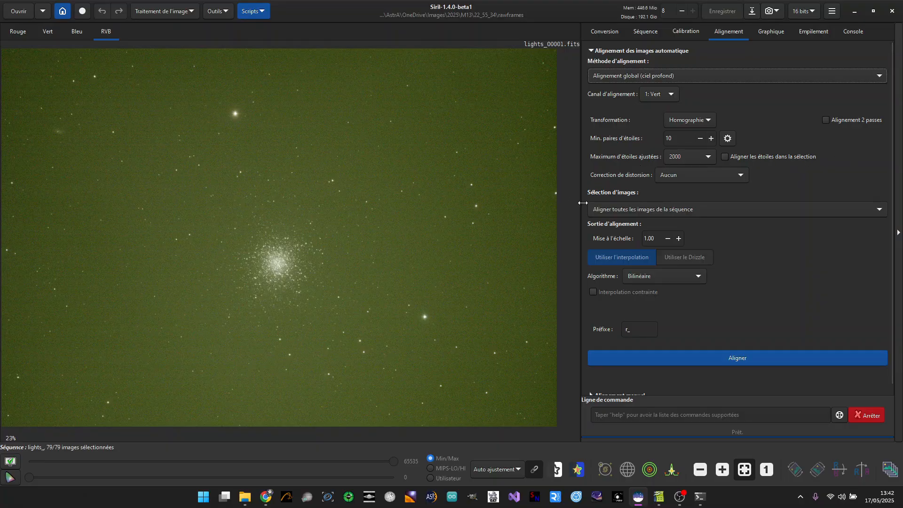
drag(581, 206, 502, 205)
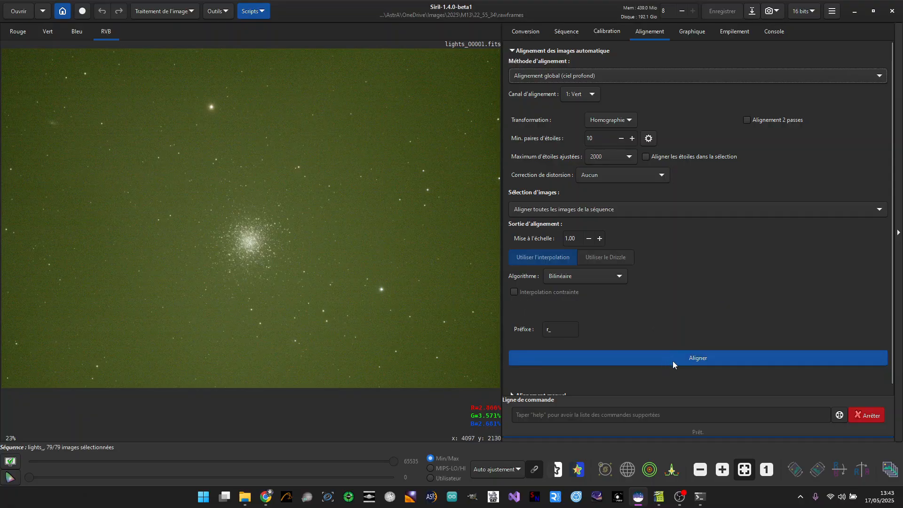
scroll(685, 324, down, 1)
scroll(732, 242, up, 1)
- Open the astrometric resolution tool and look up "m13" to fill in the target's coordinates
click(831, 11)
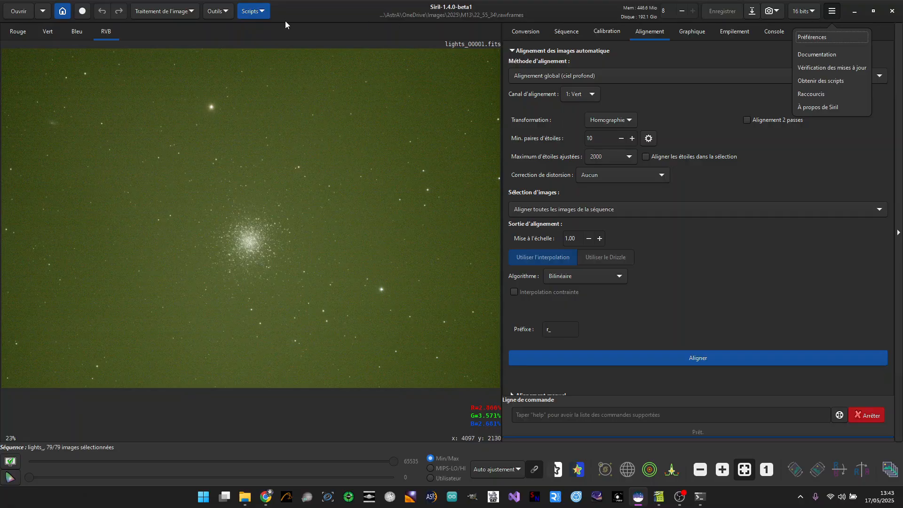
click(221, 14)
click(221, 13)
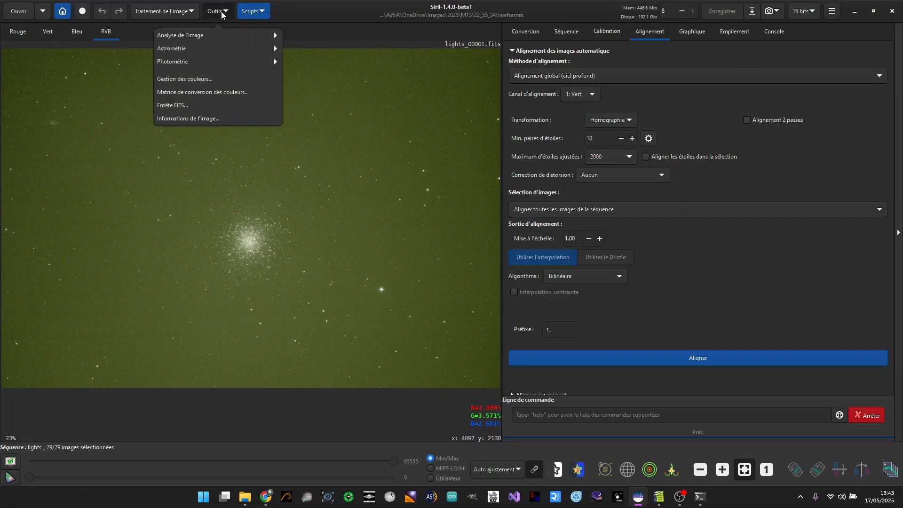
click(221, 49)
click(191, 51)
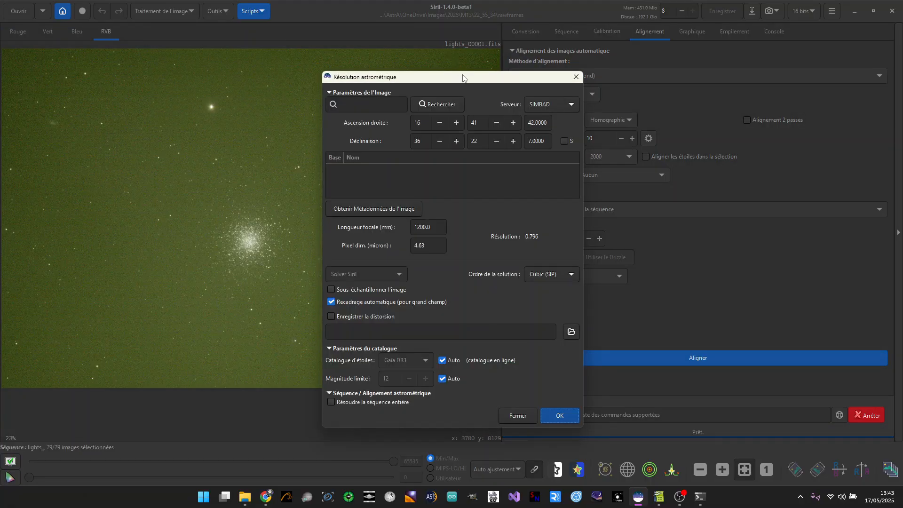
click(358, 103)
text(m13)
drag(431, 79, 419, 55)
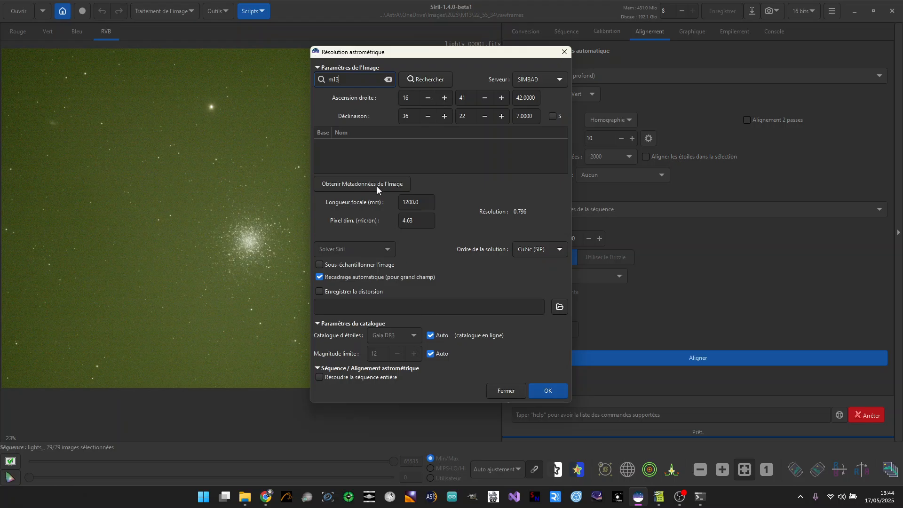
click(428, 80)
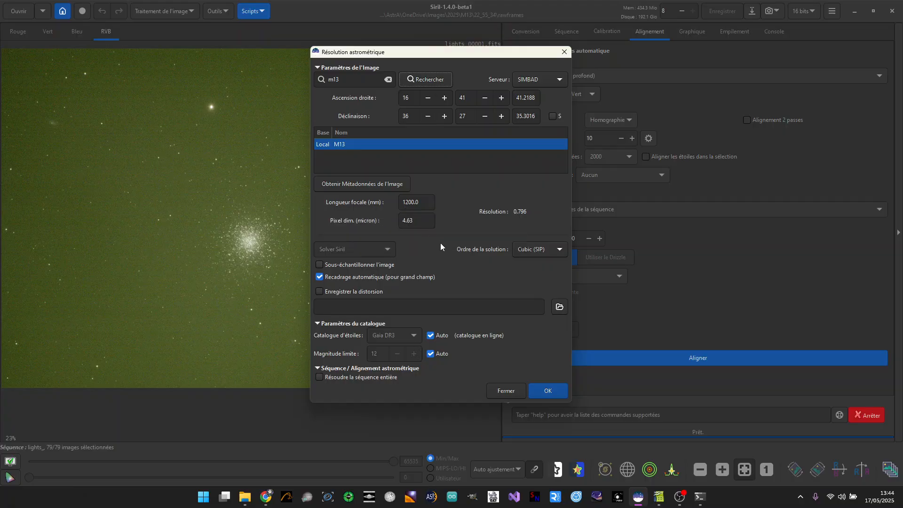
- Enable solving the entire sequence (Résoudre la séquence entière) and run the astrometric resolution
click(420, 223)
click(320, 376)
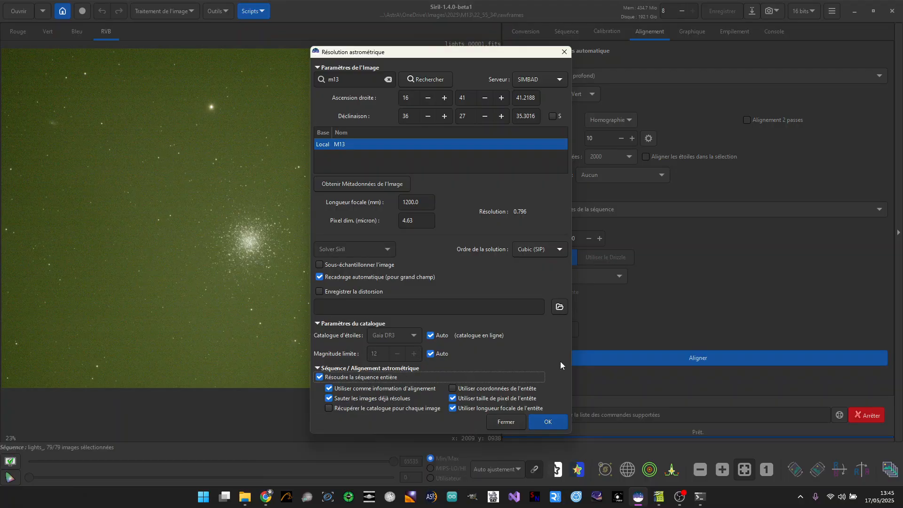
click(555, 422)
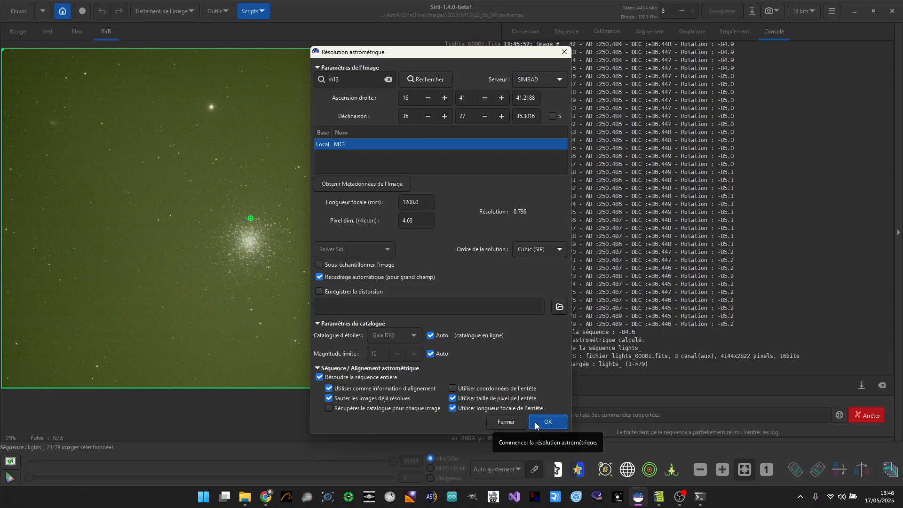
- Close the astrometric resolution tool and set the alignment method to Appliquer Alignement Existant
click(506, 422)
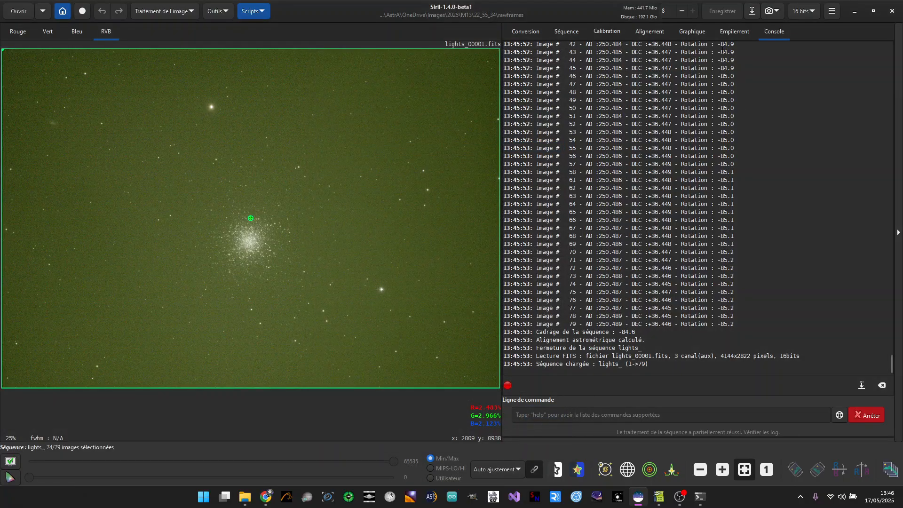
click(652, 33)
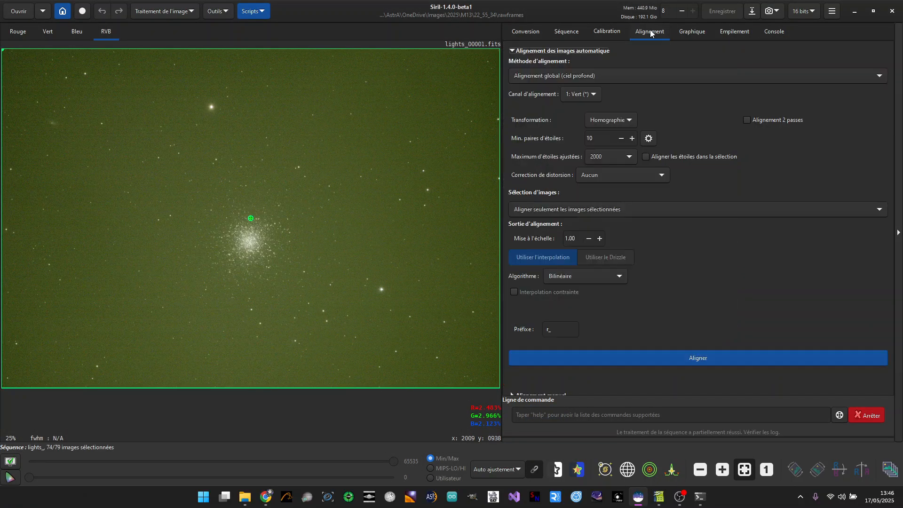
click(663, 74)
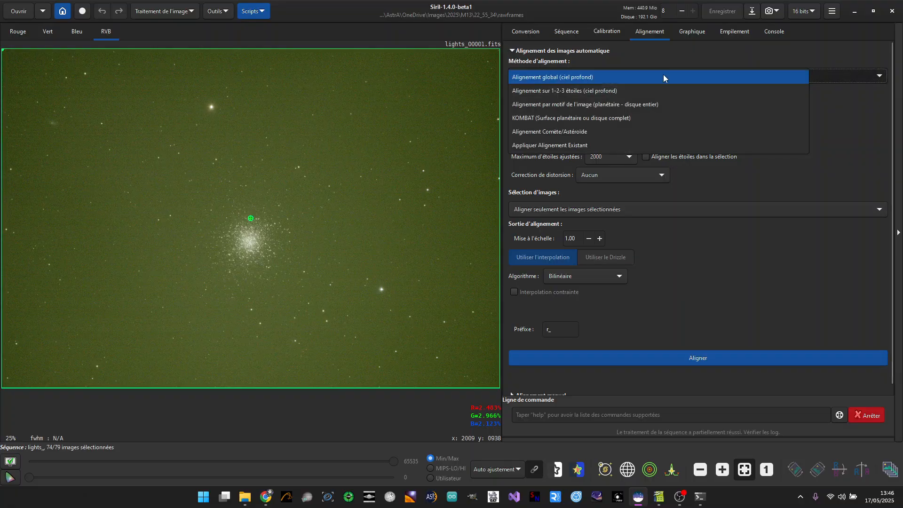
click(569, 148)
click(584, 78)
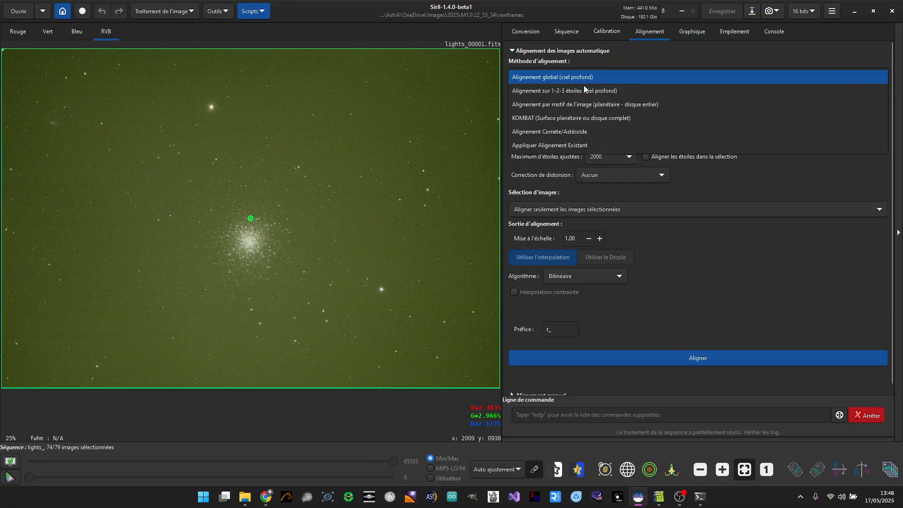
click(572, 147)
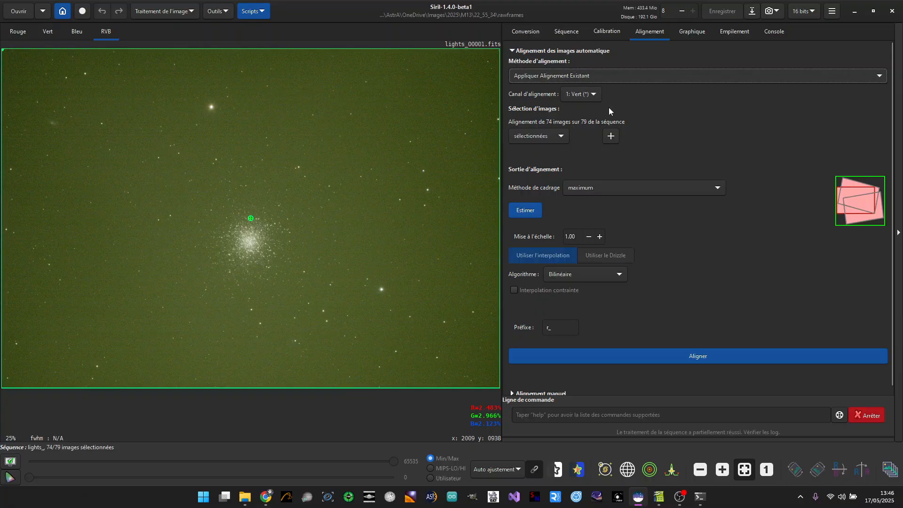
- Try the actuel, minimum and centre de gravité framing methods for the alignment output
click(706, 192)
click(658, 176)
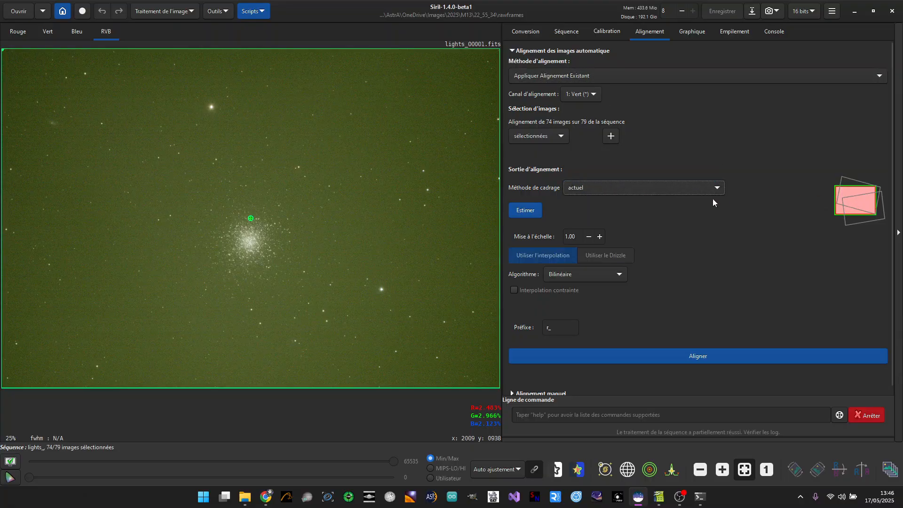
click(681, 189)
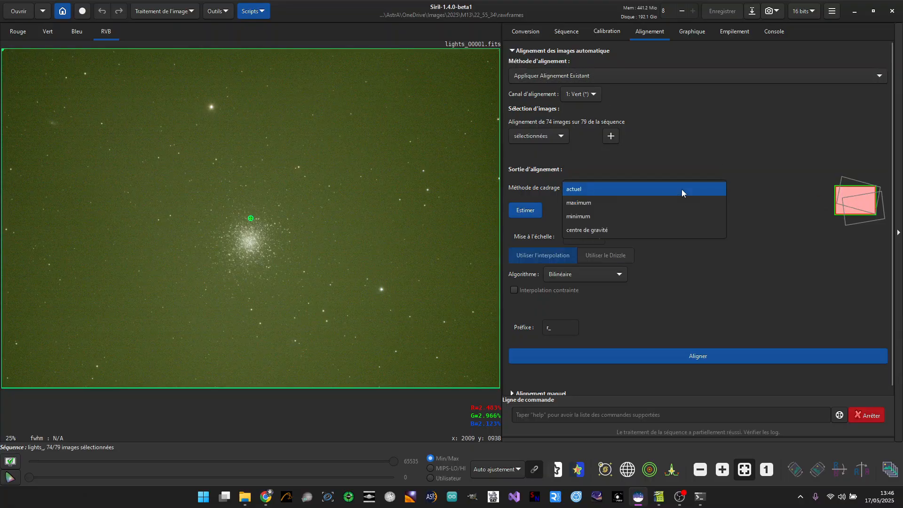
click(625, 217)
click(651, 186)
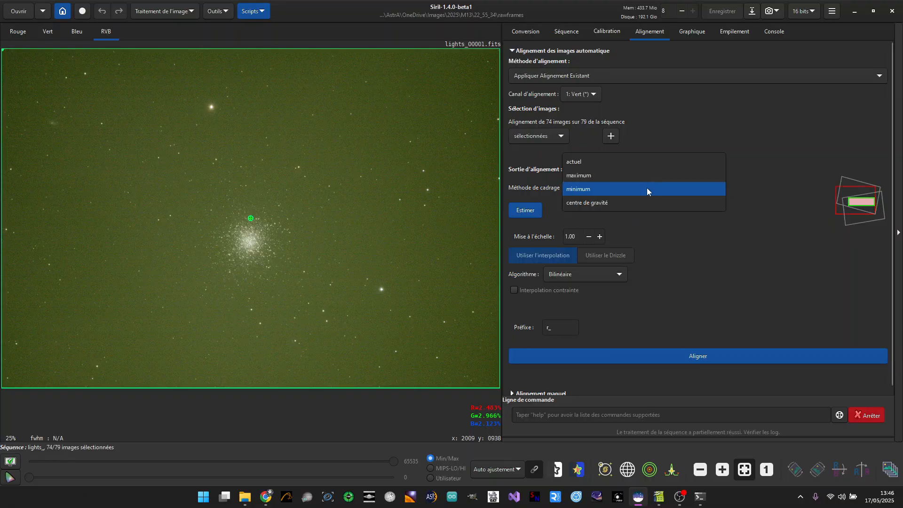
click(647, 188)
click(623, 187)
click(605, 204)
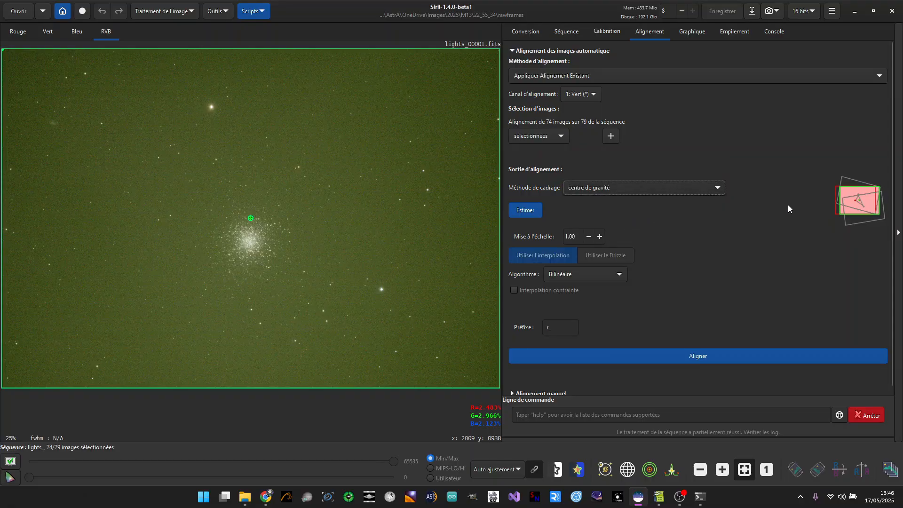
- Set the framing method to maximum and run the alignment on the selected images
click(600, 190)
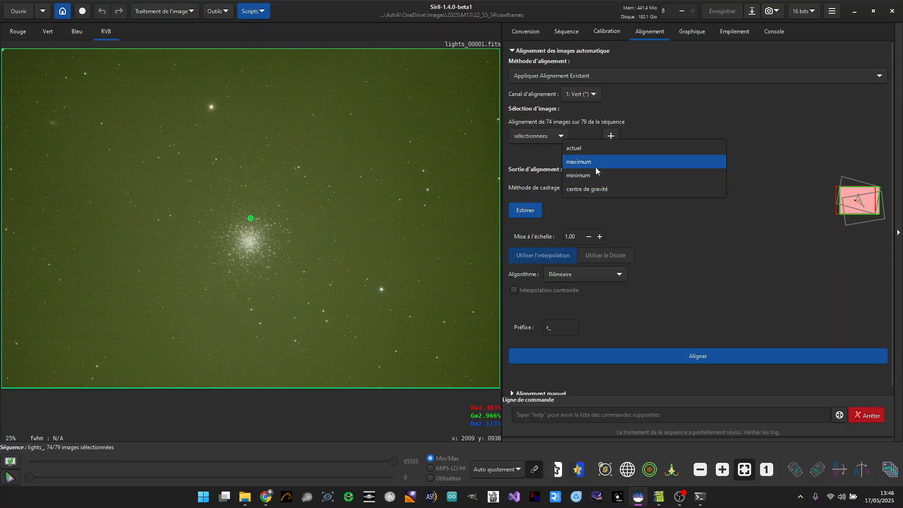
click(595, 166)
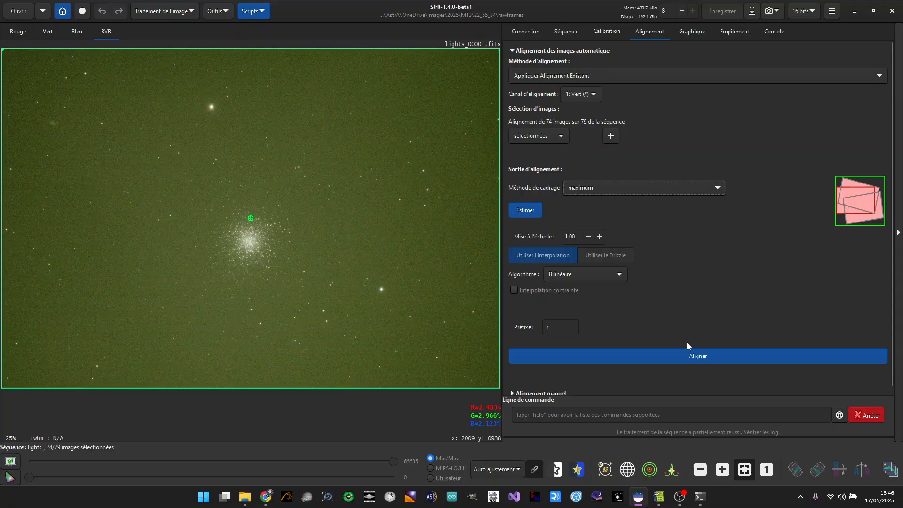
click(688, 356)
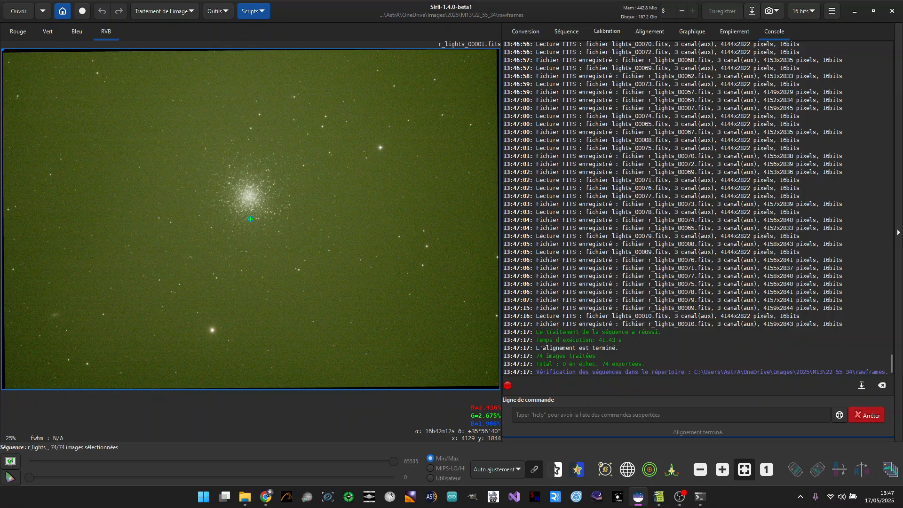
- Show the FWHM graph of the aligned sequence and exclude seven frames from the end of the series, including the highest peaks
click(691, 32)
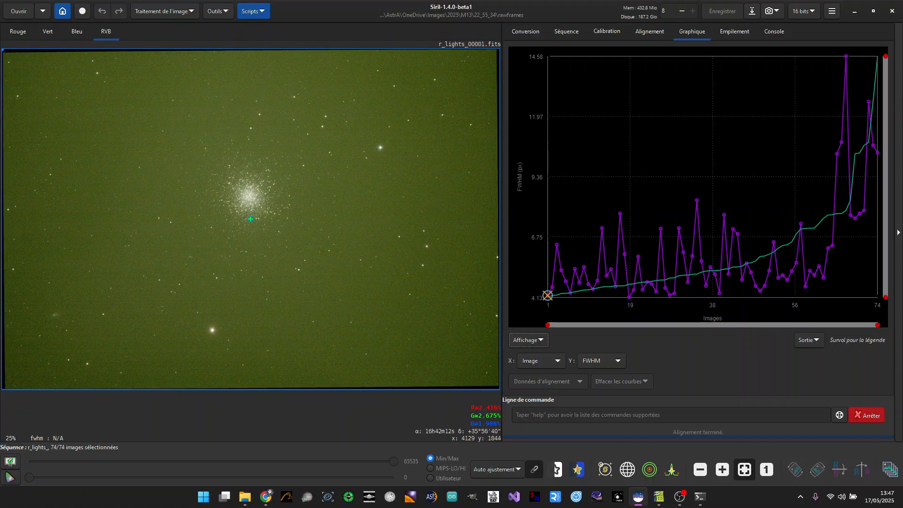
right_click(846, 59)
click(825, 67)
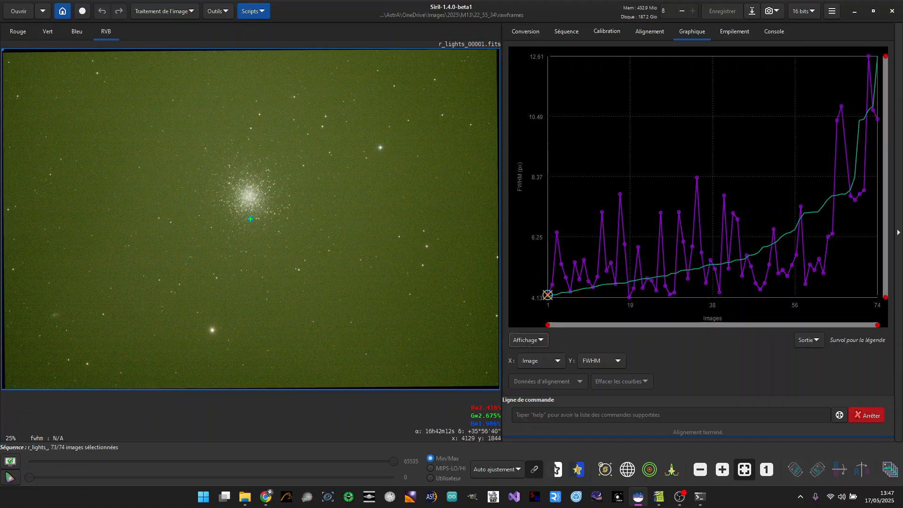
right_click(868, 56)
click(827, 67)
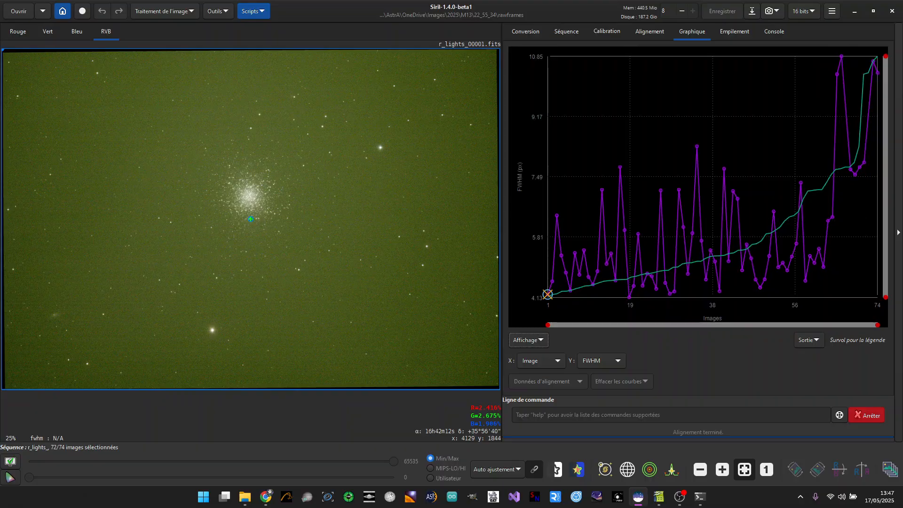
right_click(873, 60)
click(827, 68)
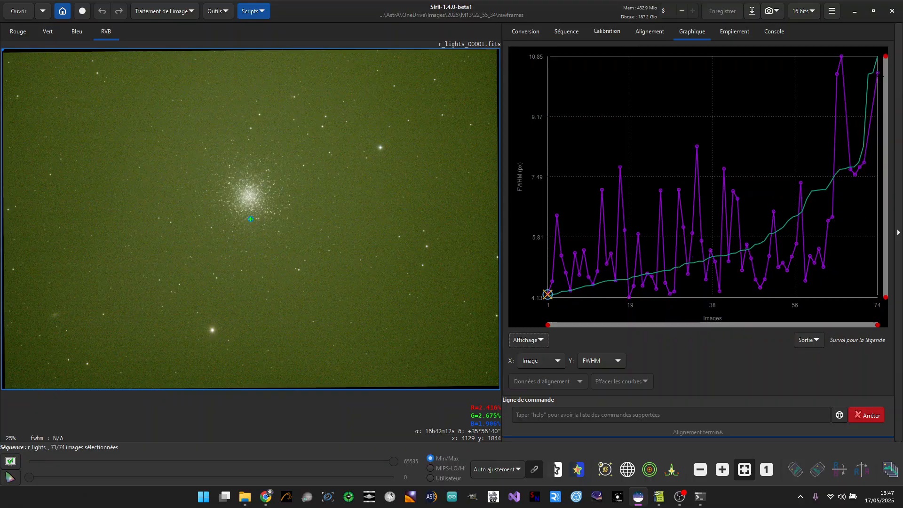
right_click(878, 74)
click(837, 85)
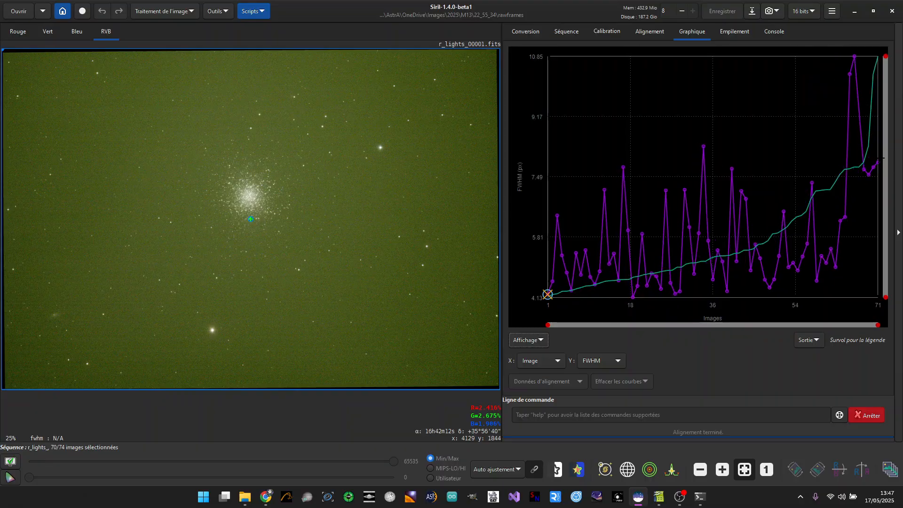
right_click(878, 163)
click(834, 172)
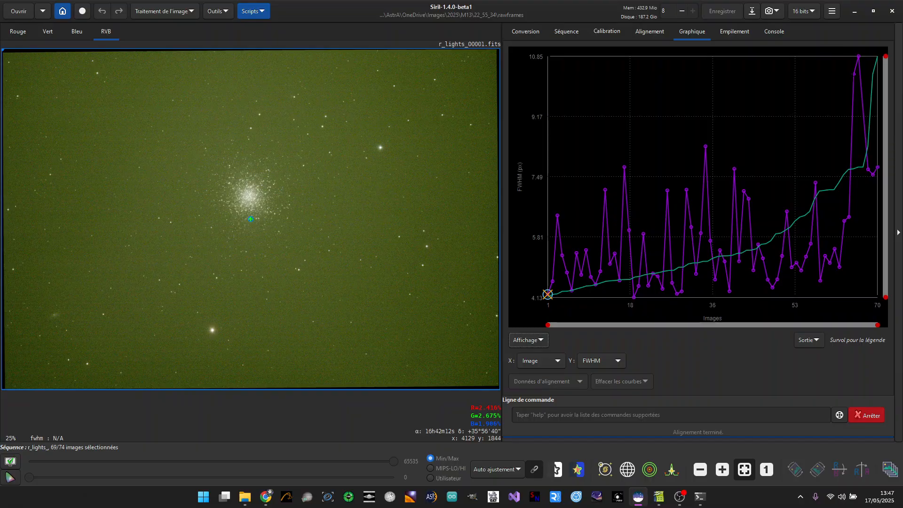
right_click(859, 57)
click(819, 66)
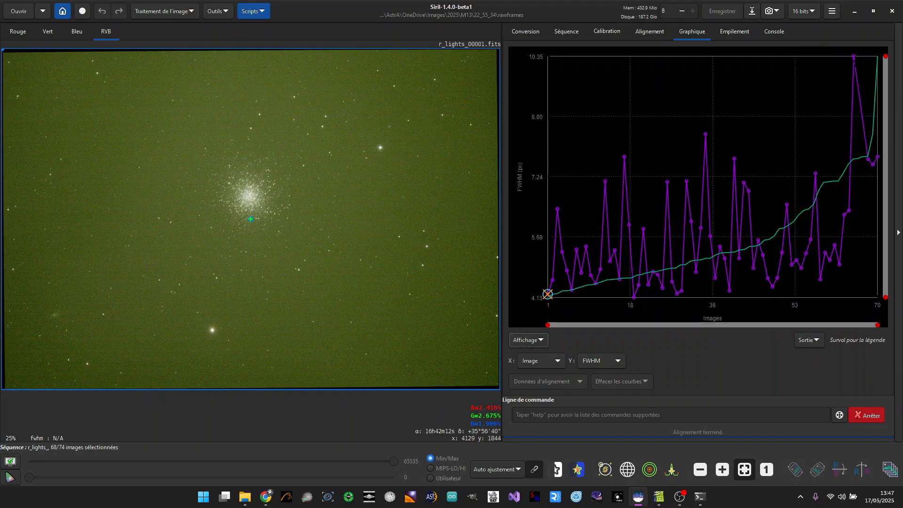
right_click(854, 57)
click(830, 67)
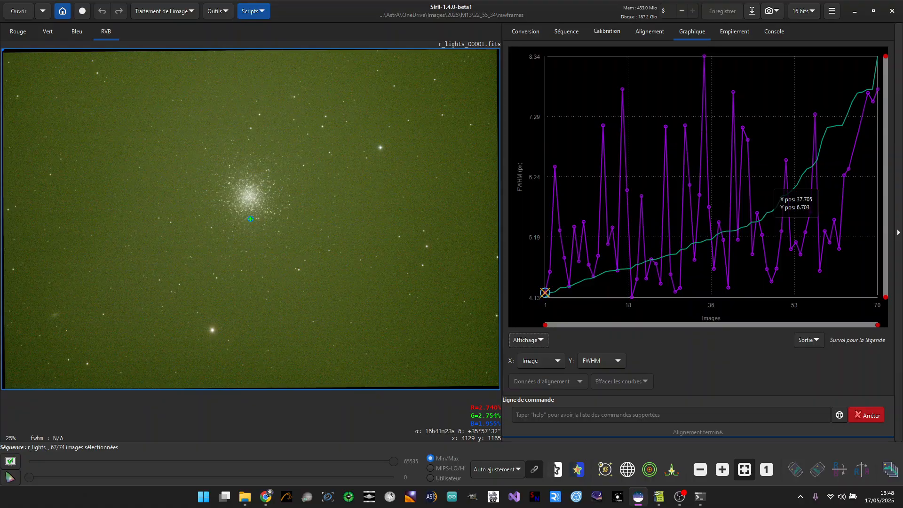
- Review the quantities available for the graph's X and Y axes, keeping Image and FWHM
click(551, 365)
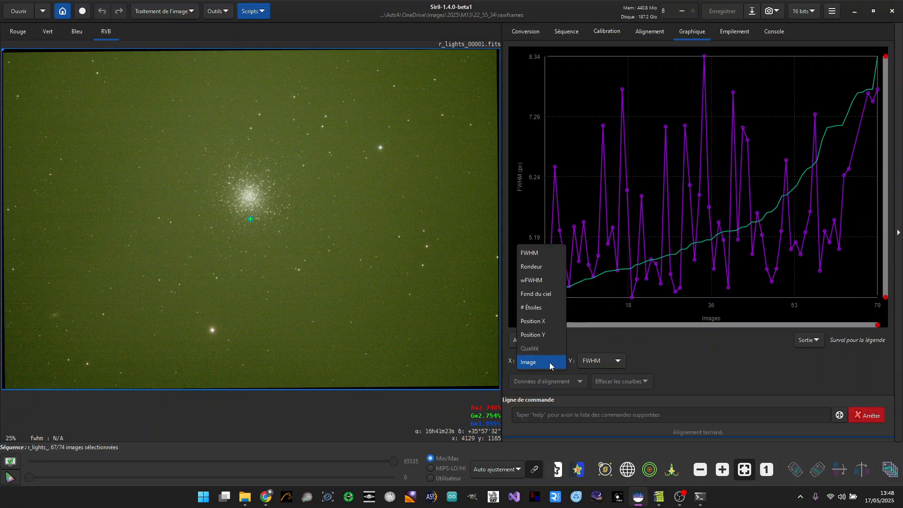
click(551, 366)
click(592, 363)
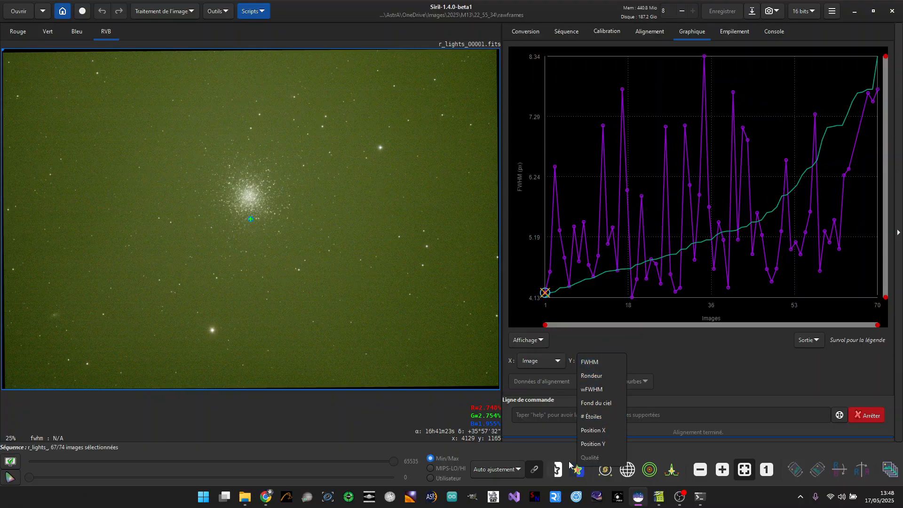
click(688, 351)
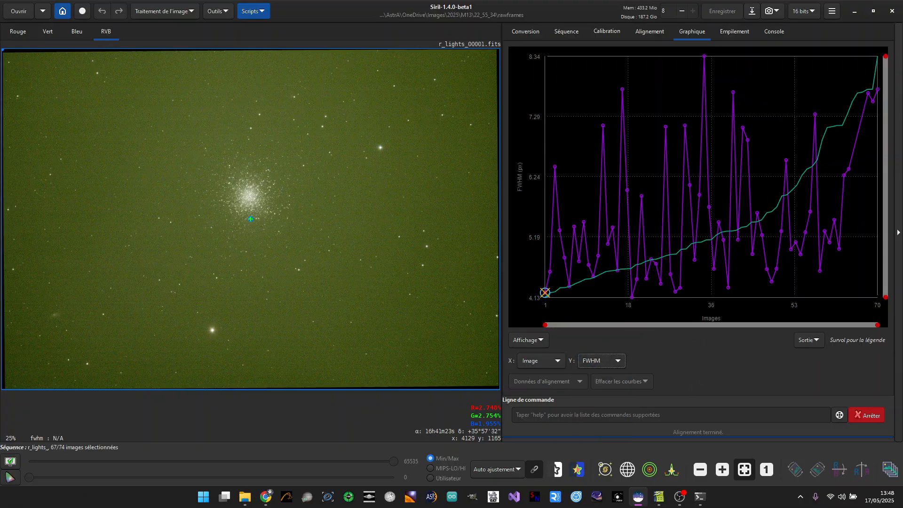
- Bring up the stacking settings and use Winsorized Sigma Clipping for pixel rejection
click(739, 33)
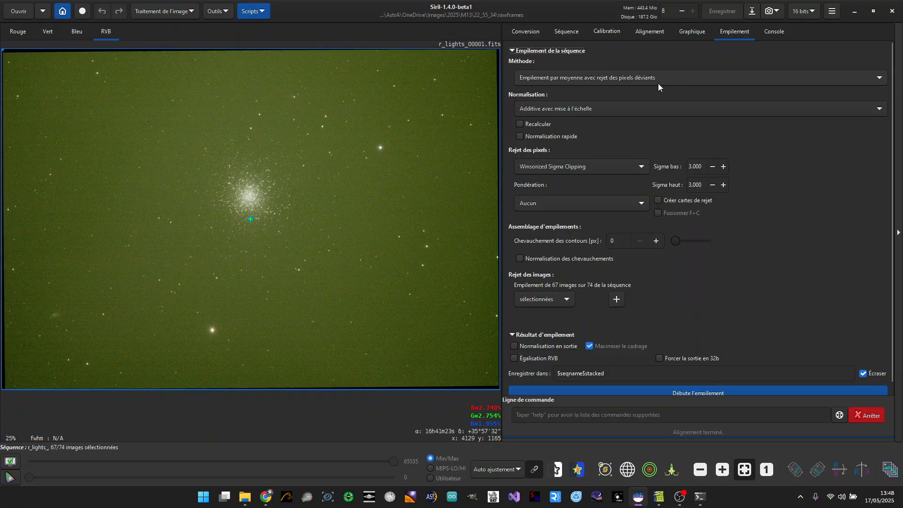
mouse_move(658, 84)
click(547, 169)
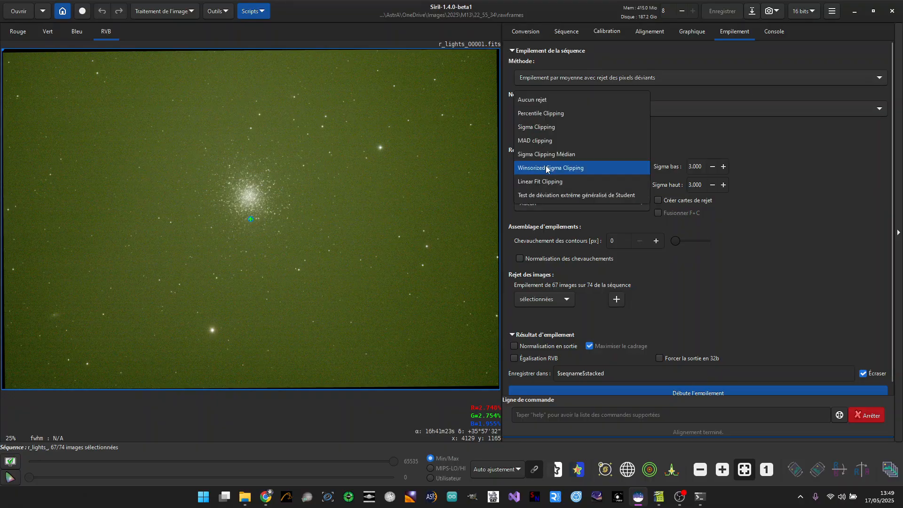
click(588, 168)
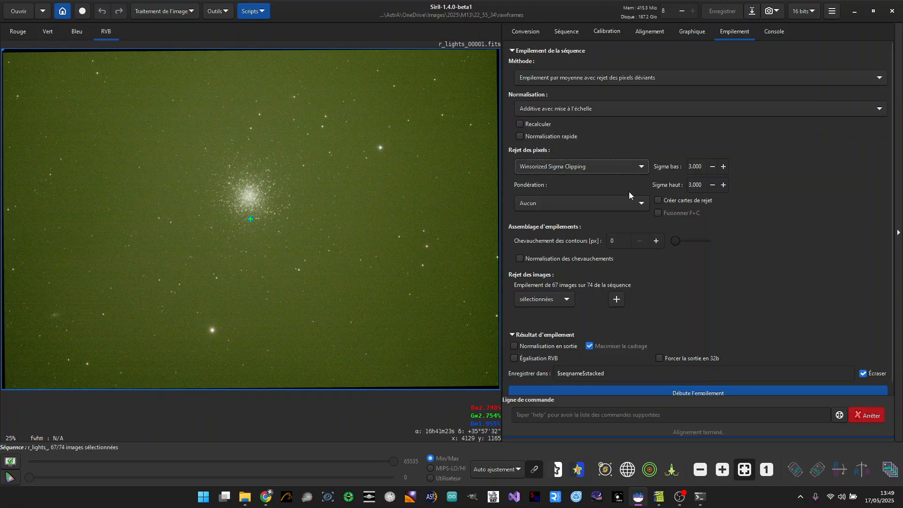
- Enable Normalisation en sortie and Égalisation RVB for the stacking result, and start stacking the selected images
click(515, 345)
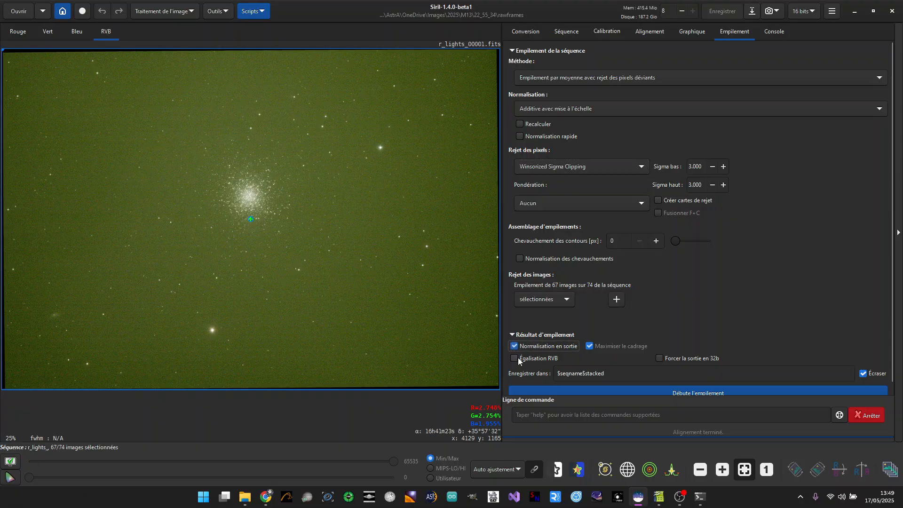
click(515, 358)
scroll(668, 308, down, 1)
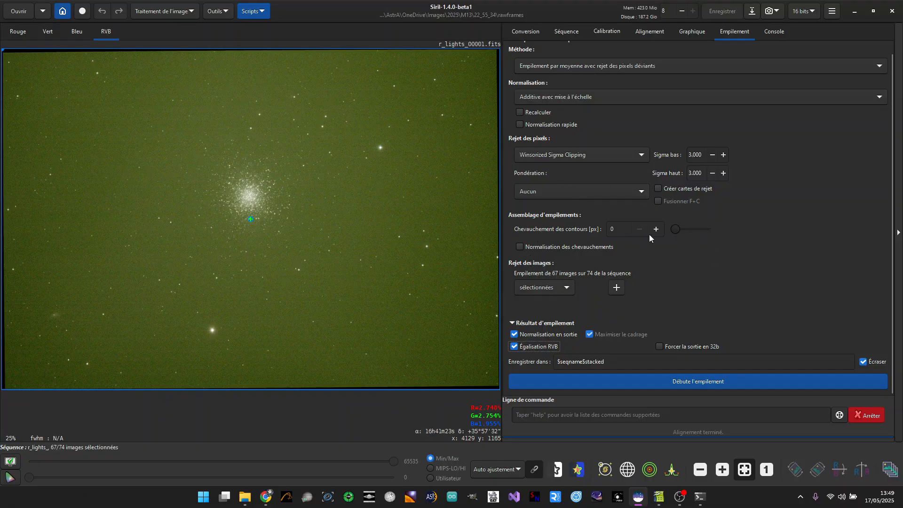
scroll(787, 259, up, 1)
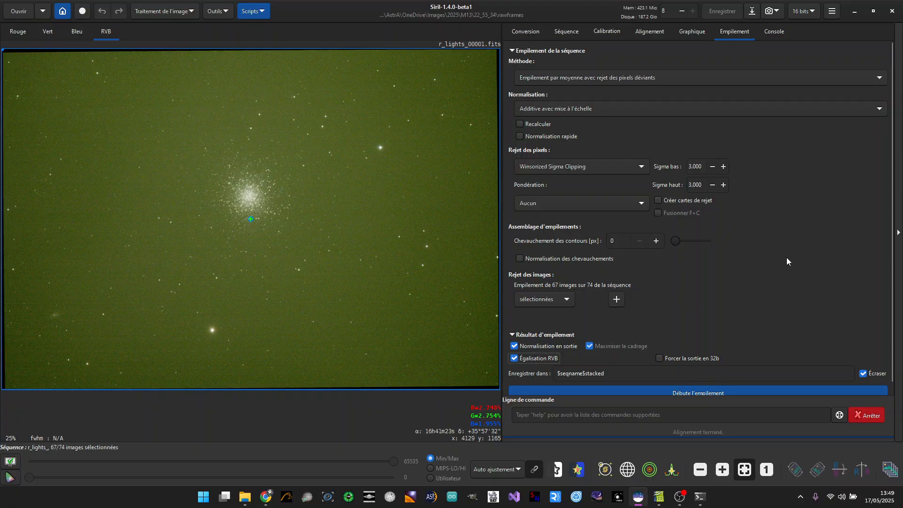
scroll(786, 258, down, 1)
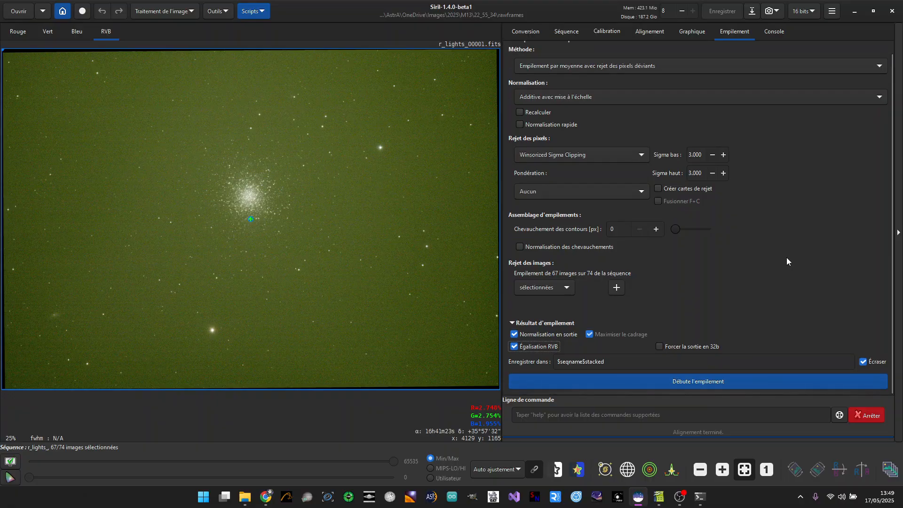
click(690, 382)
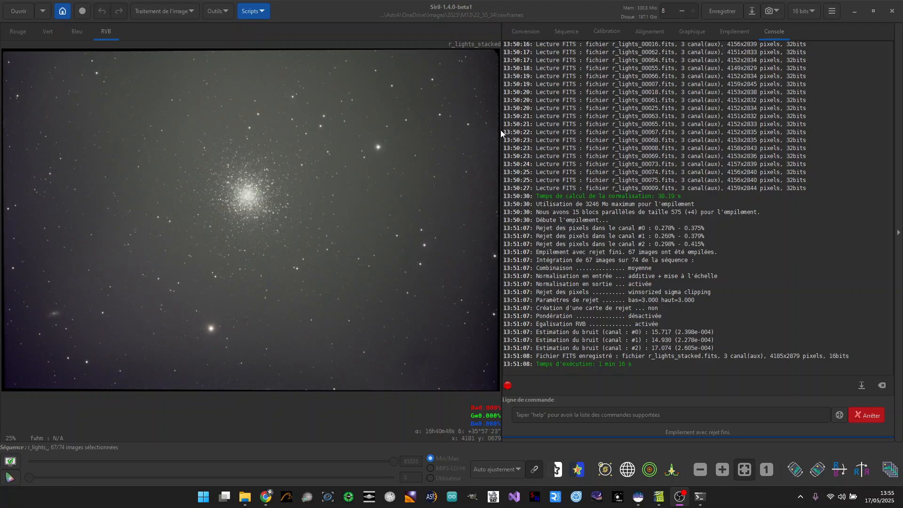
- Widen the image area to inspect the stacked M13 image and display the celestial object annotations on it
drag(501, 131, 637, 136)
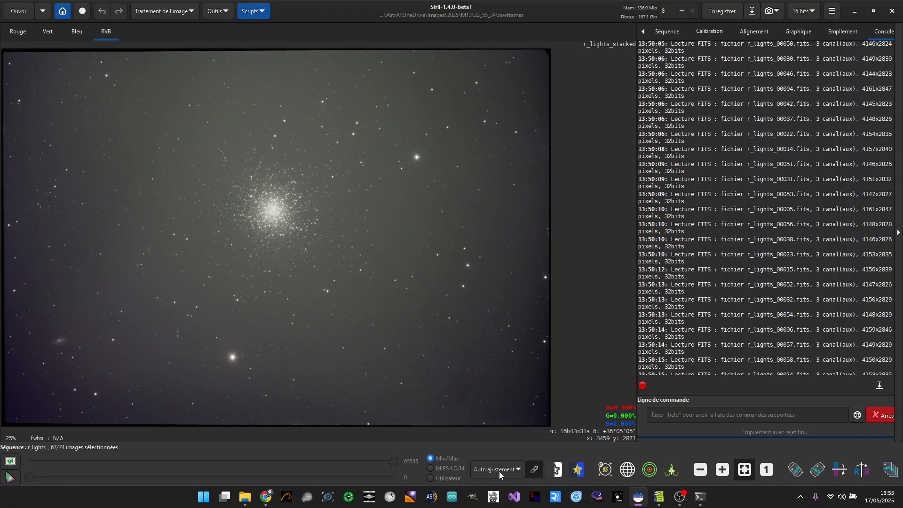
scroll(222, 179, up, 4)
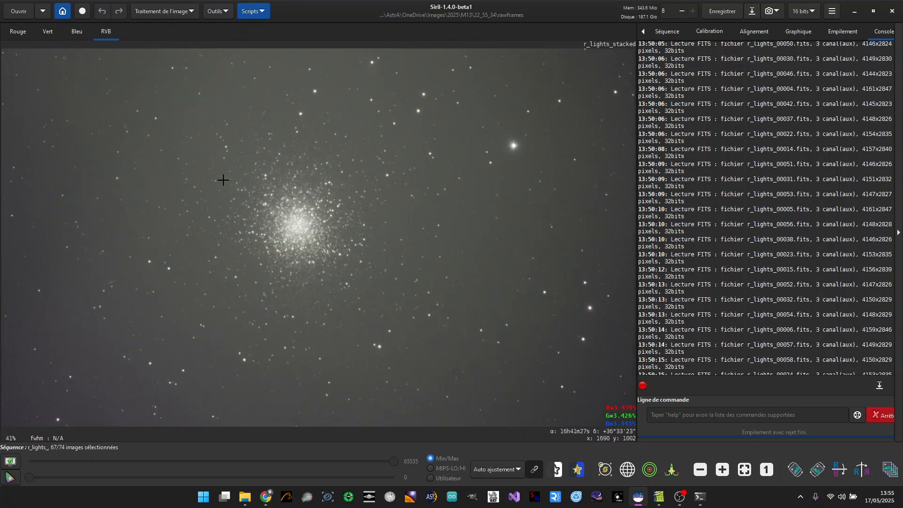
scroll(223, 180, down, 4)
scroll(223, 180, up, 1)
scroll(306, 199, down, 1)
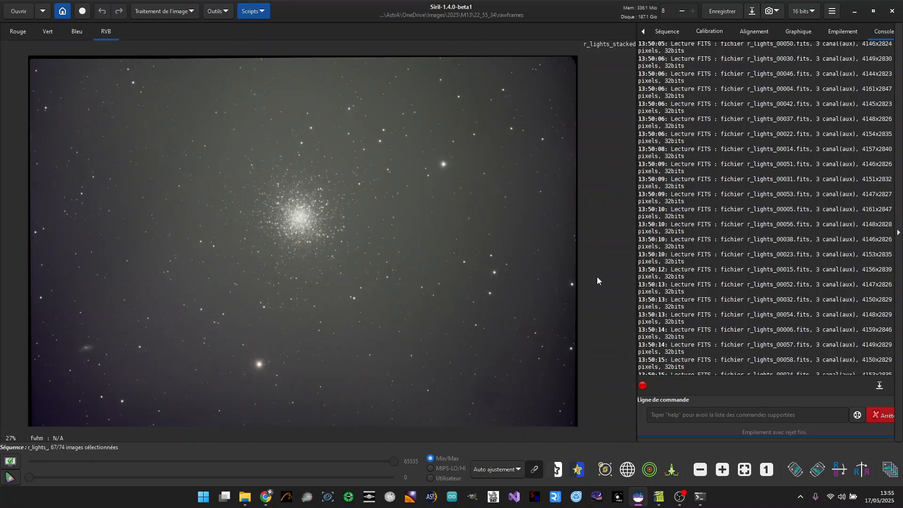
click(605, 475)
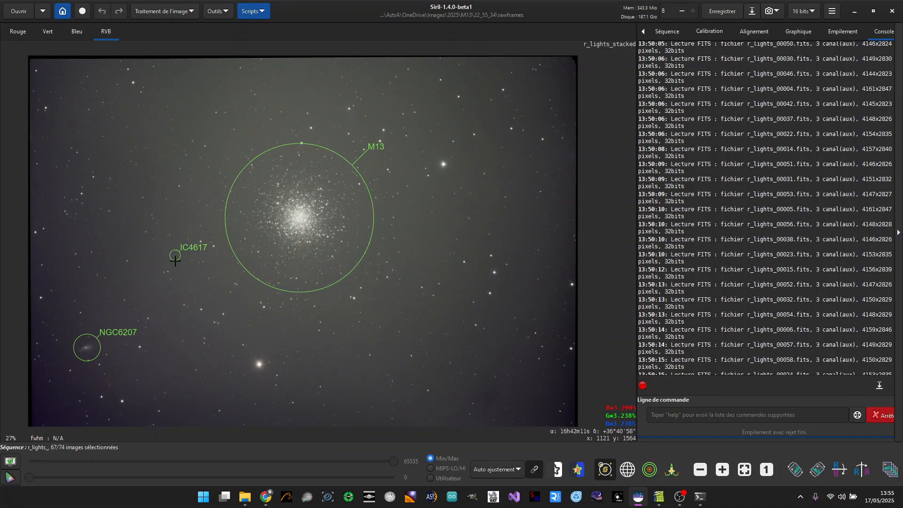
- Examine the galaxies NGC6207 and IC4617 up close in the annotated stacked image
scroll(86, 350, up, 3)
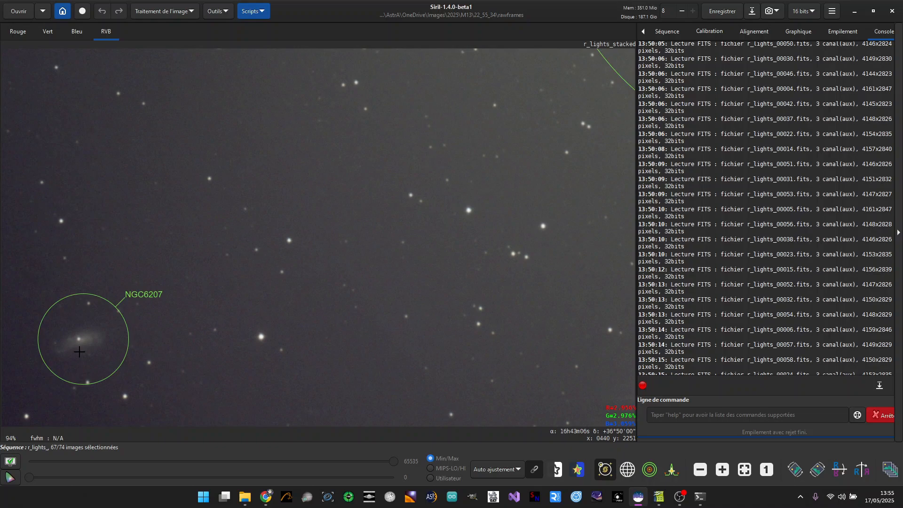
scroll(79, 352, down, 2)
scroll(211, 203, up, 3)
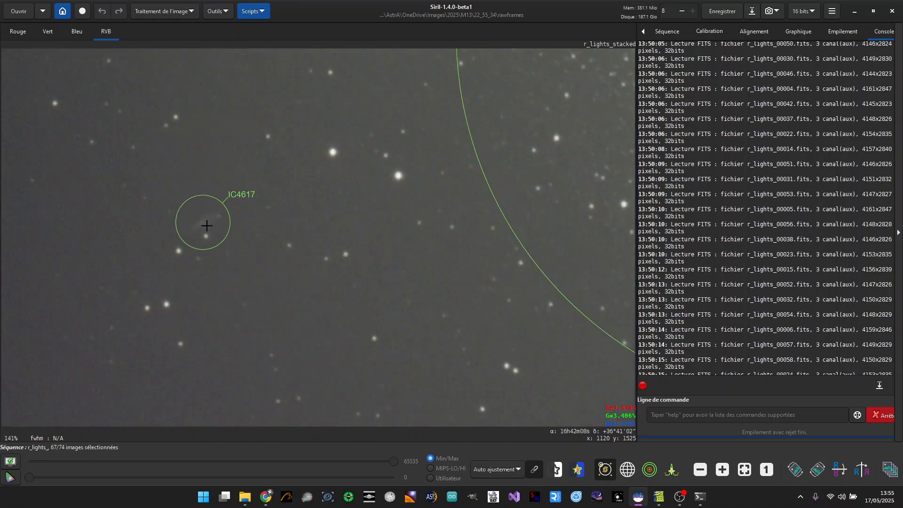
scroll(207, 226, up, 1)
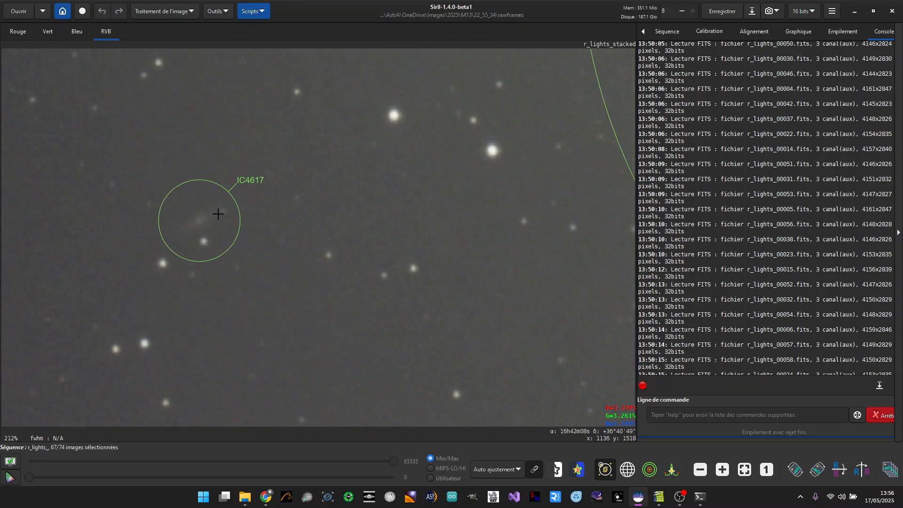
scroll(206, 207, down, 2)
scroll(206, 207, down, 1)
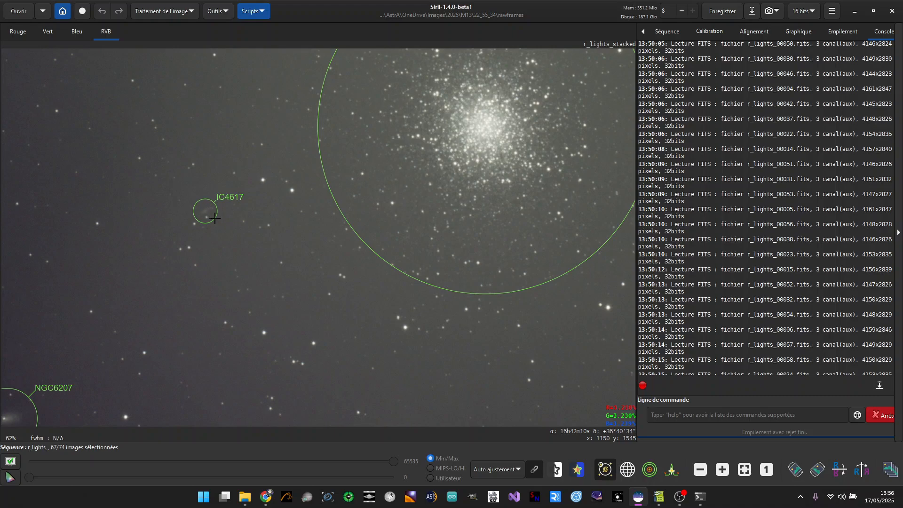
scroll(216, 197, up, 4)
scroll(215, 192, down, 4)
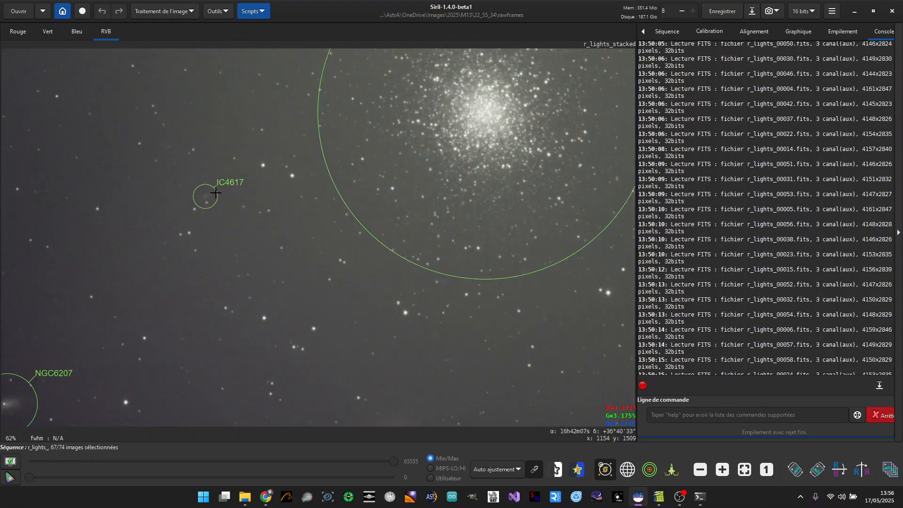
scroll(216, 193, down, 2)
scroll(393, 161, up, 1)
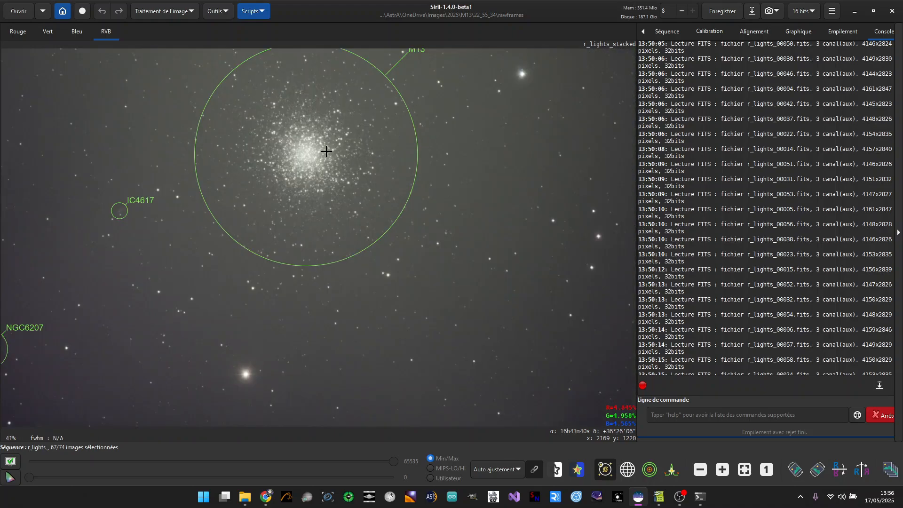
- Examine the M13 cluster, the background gradient and the dark borders around the stacked frame
drag(326, 151, 360, 211)
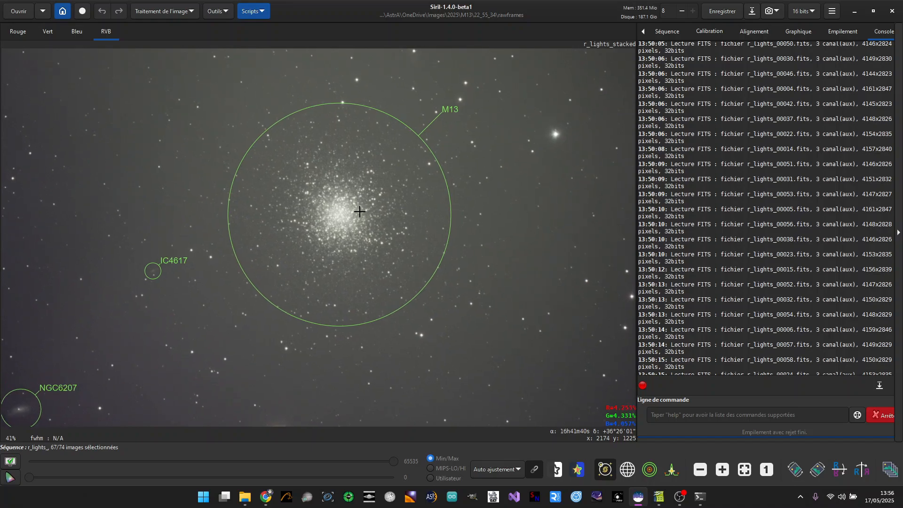
scroll(398, 207, down, 1)
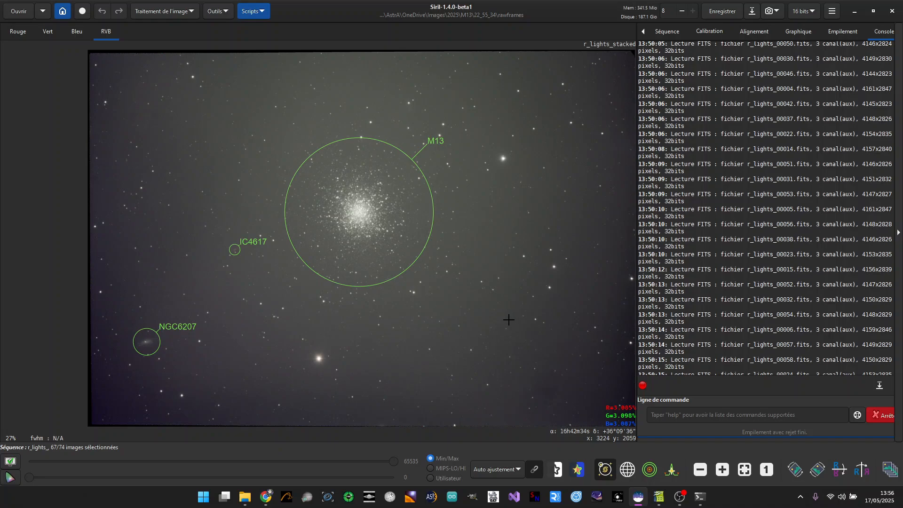
scroll(468, 315, down, 1)
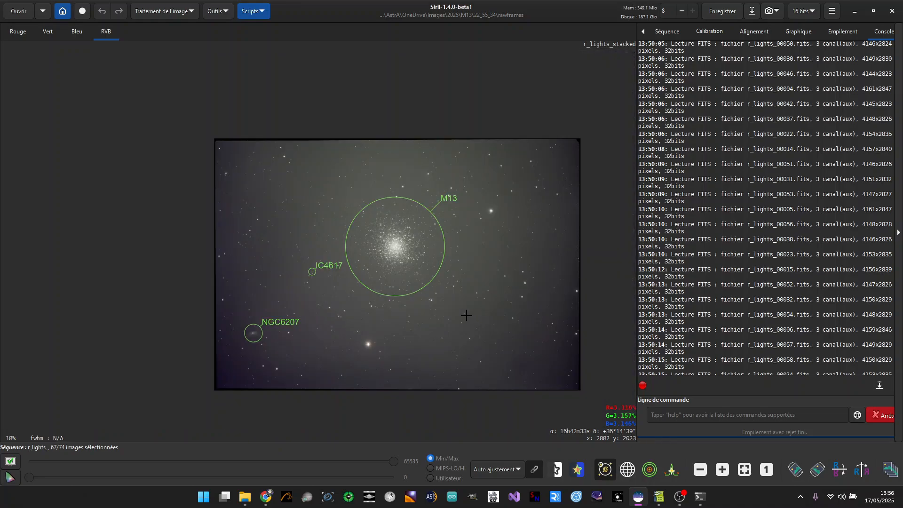
scroll(465, 315, up, 1)
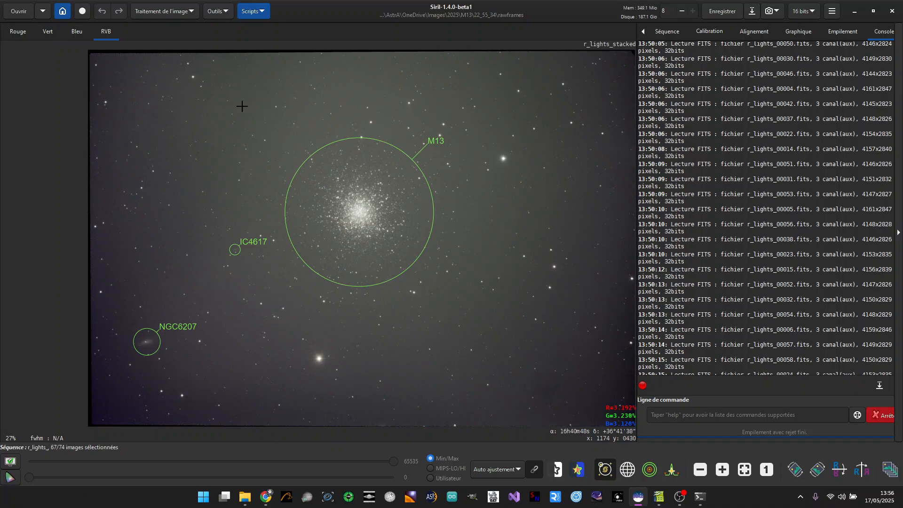
scroll(201, 138, down, 1)
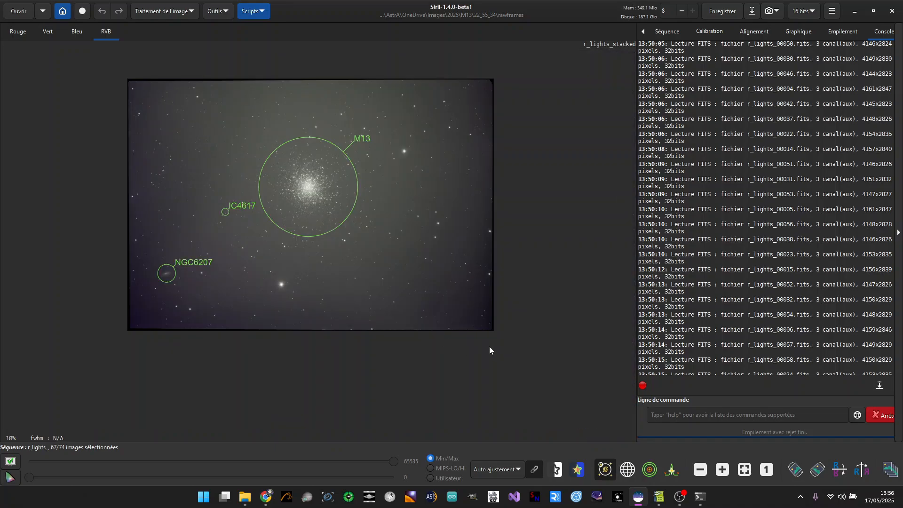
scroll(456, 331, up, 2)
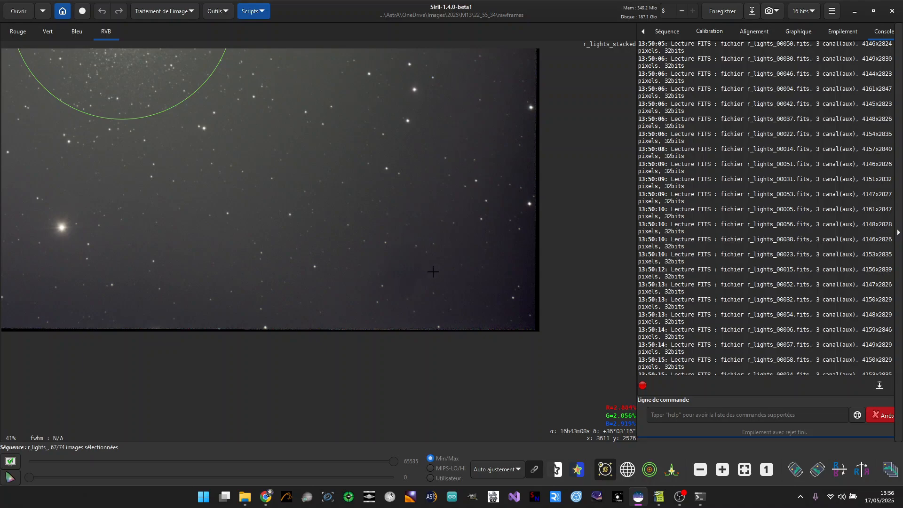
scroll(437, 273, down, 1)
scroll(462, 273, down, 1)
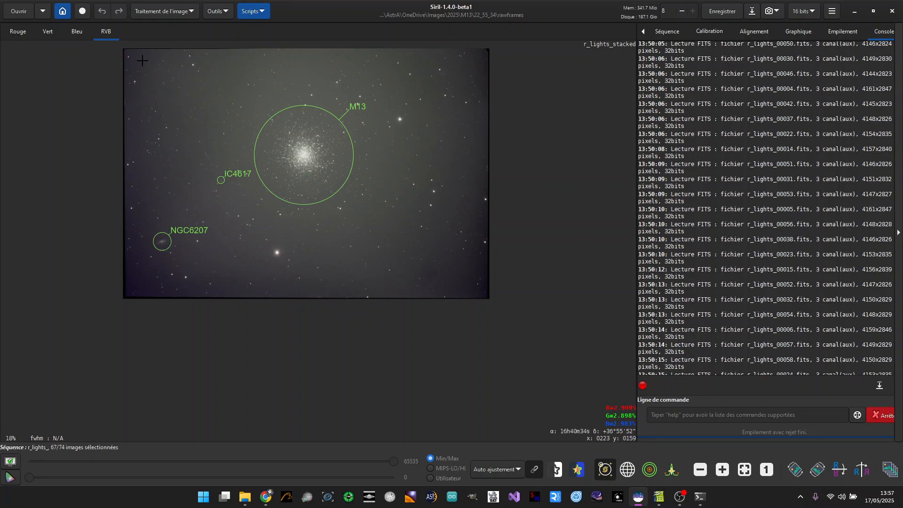
- Frame a selection of about 3690 × 2578 px inside the image's dark borders and hide the object annotations
drag(142, 60, 462, 278)
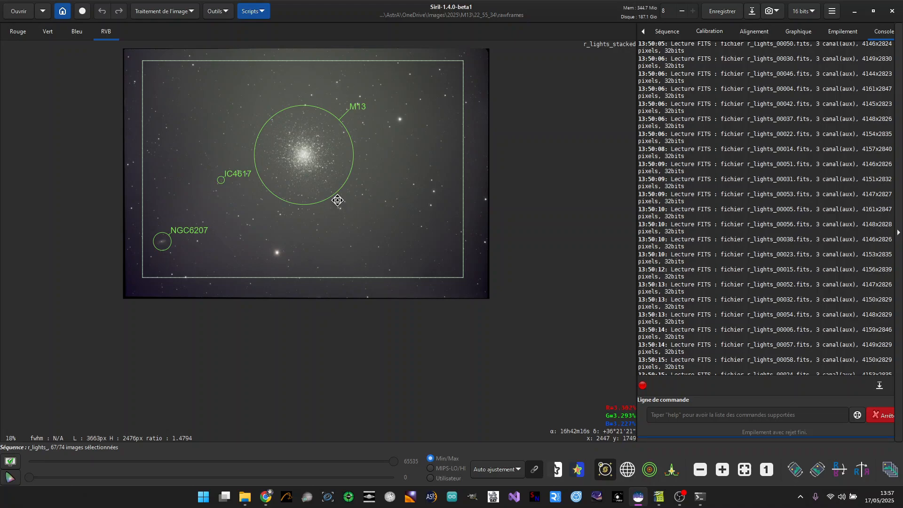
drag(308, 60, 308, 59)
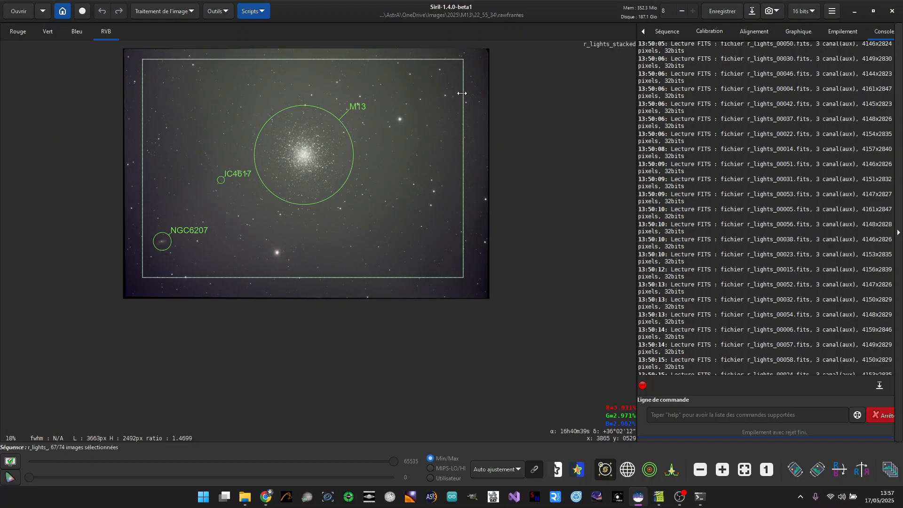
drag(462, 93, 465, 93)
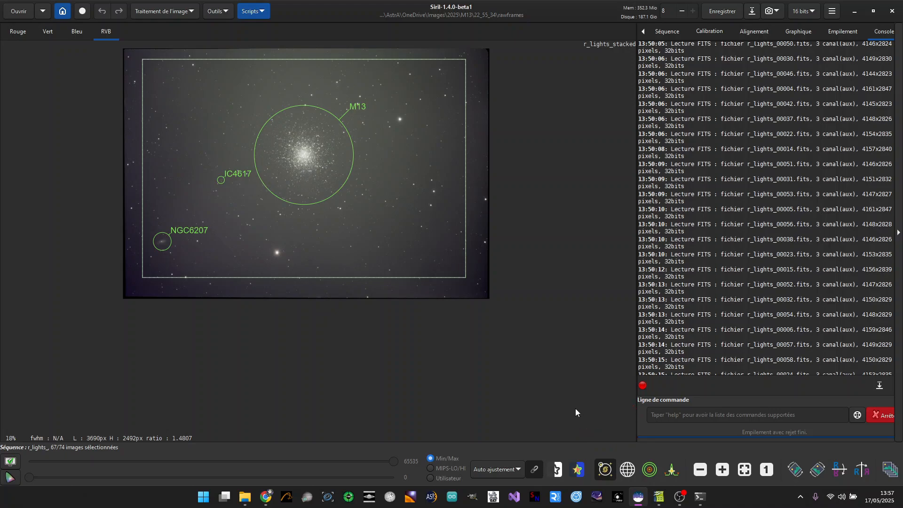
click(611, 476)
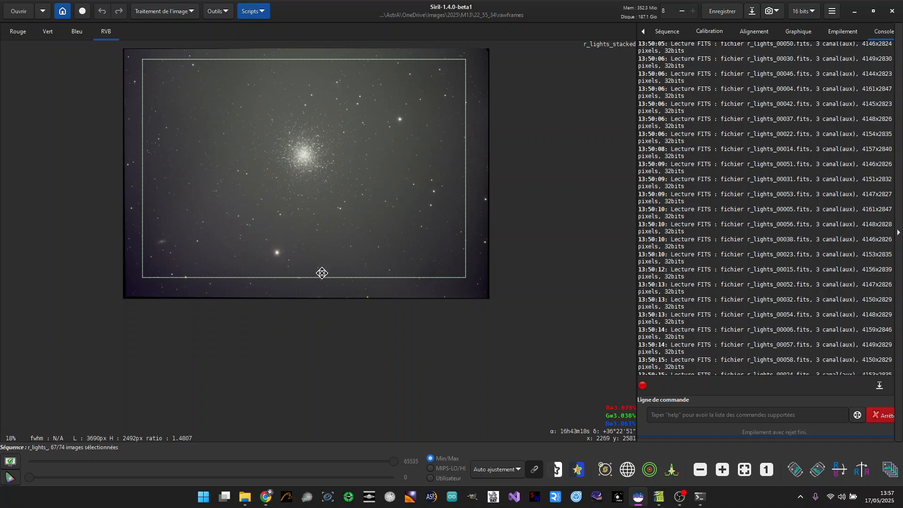
drag(323, 278, 323, 285)
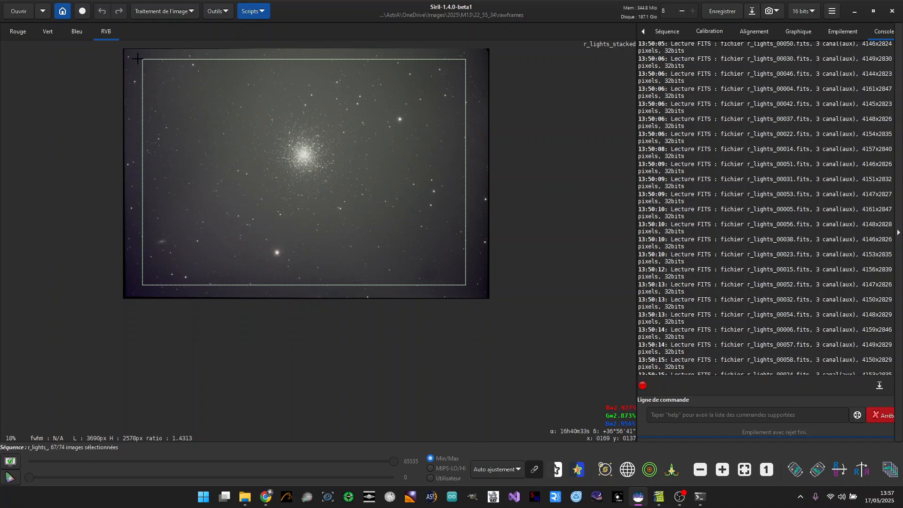
- Bring up Rotation & Recadrage for the selected area of the stacked image
right_click(211, 104)
mouse_move(231, 173)
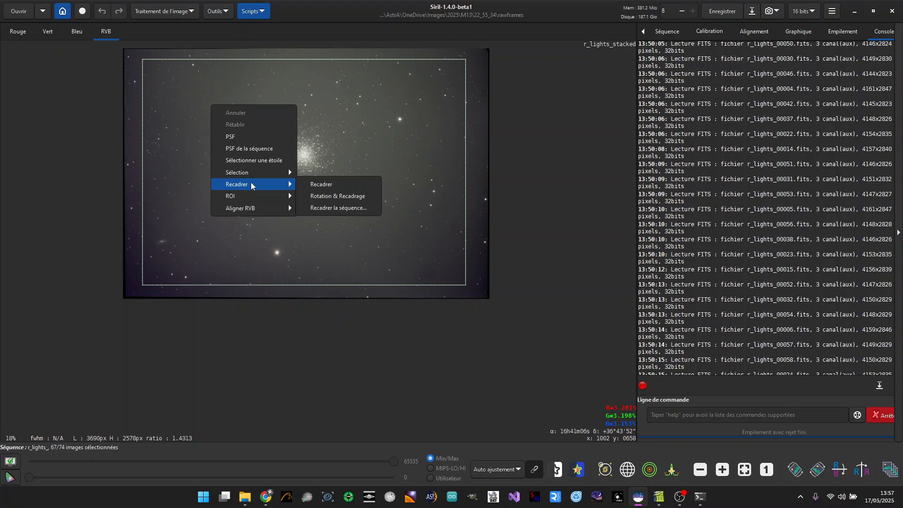
click(339, 196)
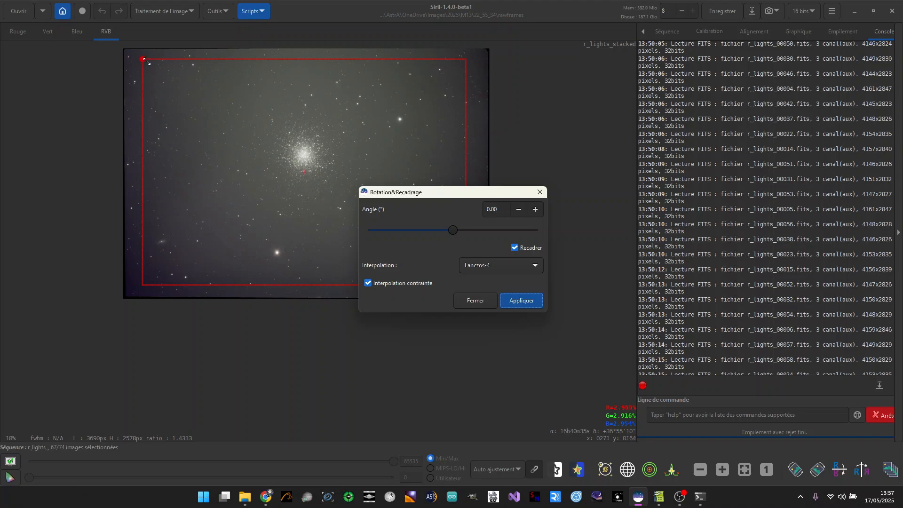
- Try a 2.00° rotation of the crop frame, and return the angle to 0.00°
click(534, 212)
click(534, 212)
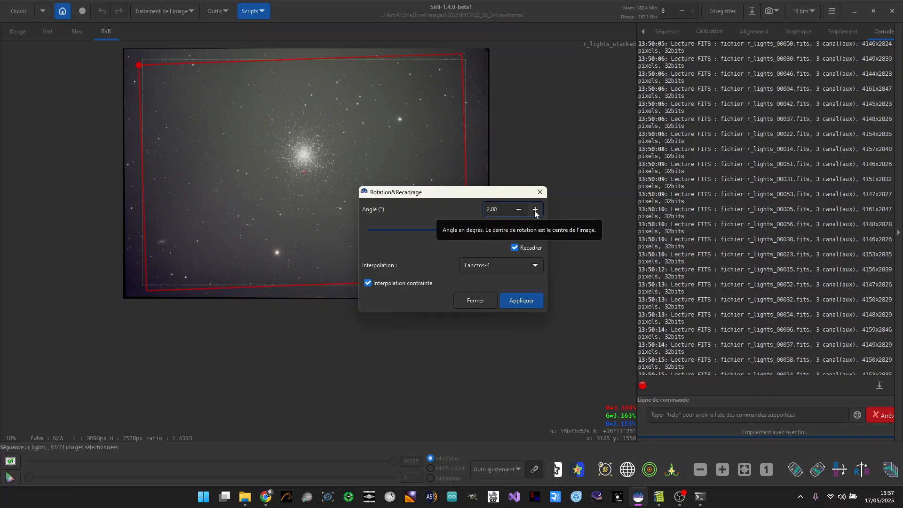
drag(442, 195, 613, 221)
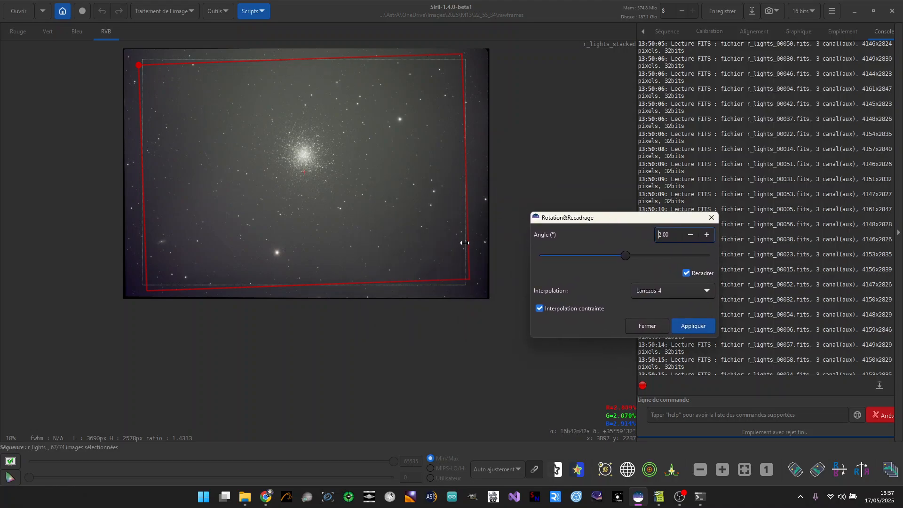
click(690, 235)
click(690, 234)
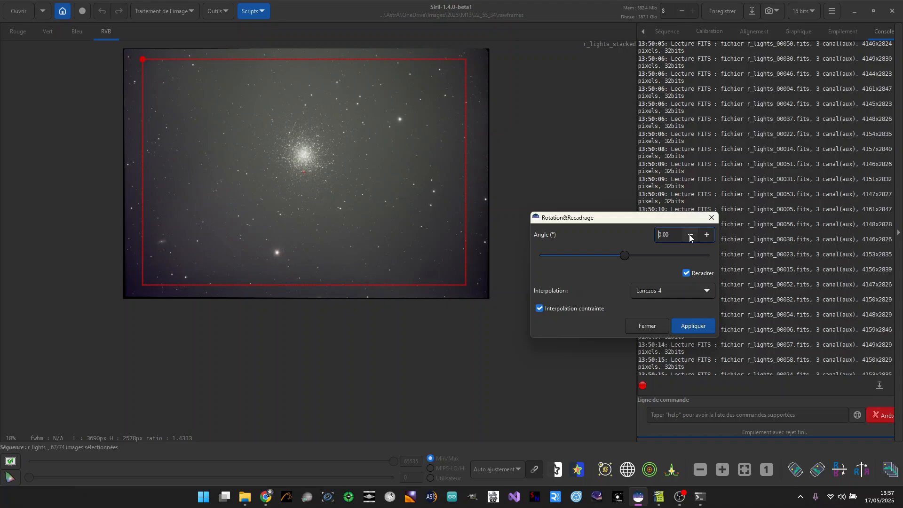
- Apply the crop to the selected area, close the rotation and crop settings, and inspect the cropped image
click(693, 325)
click(647, 326)
drag(266, 125, 289, 164)
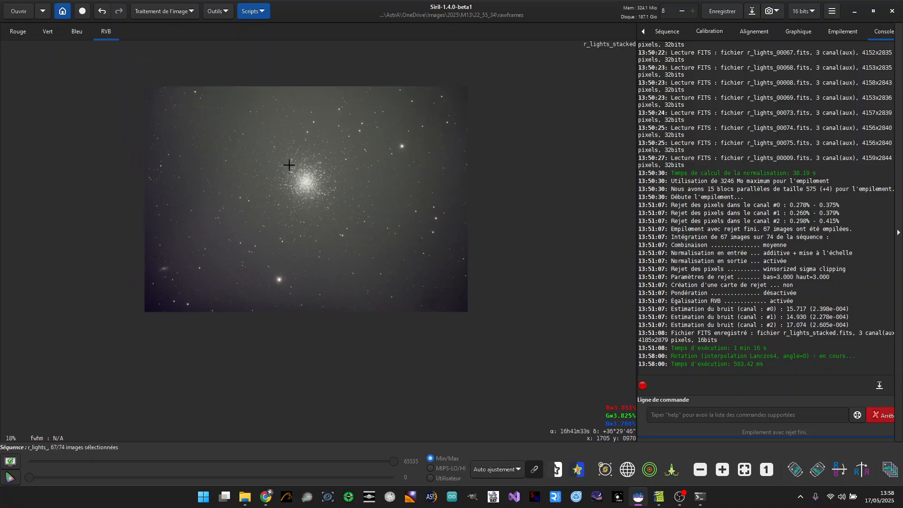
scroll(289, 165, up, 1)
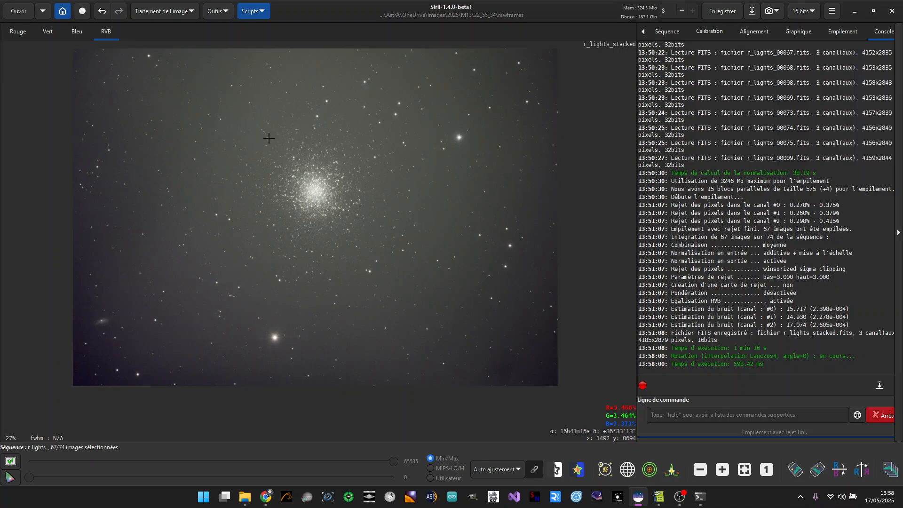
drag(267, 137, 266, 154)
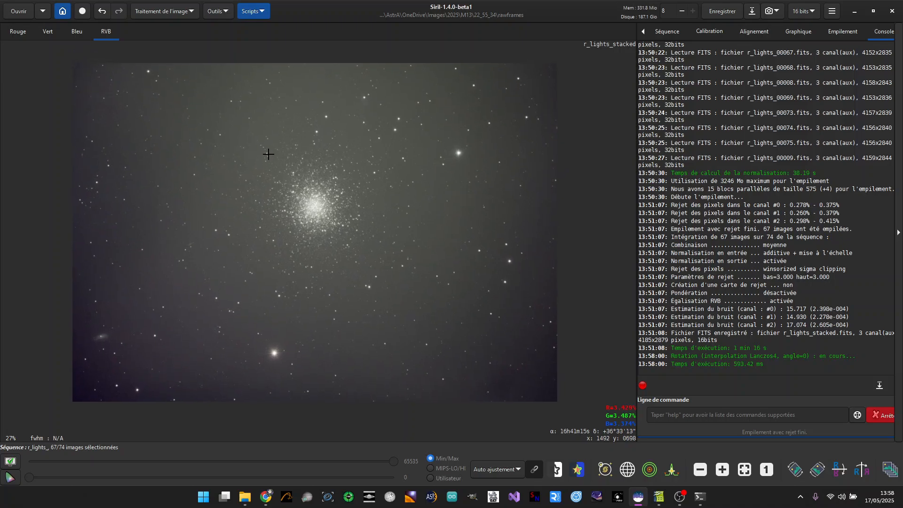
- Bring up the gradient extraction settings for the cropped image and move them clear of the star cluster
click(191, 16)
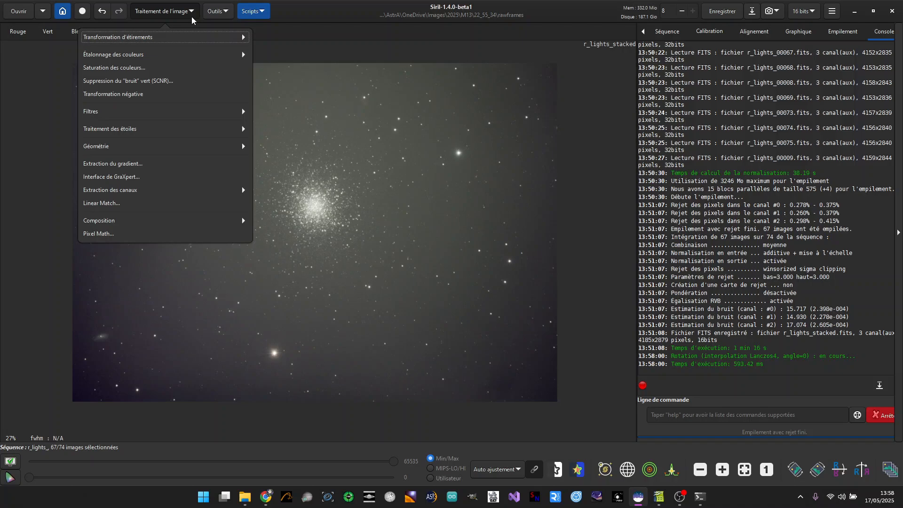
click(112, 165)
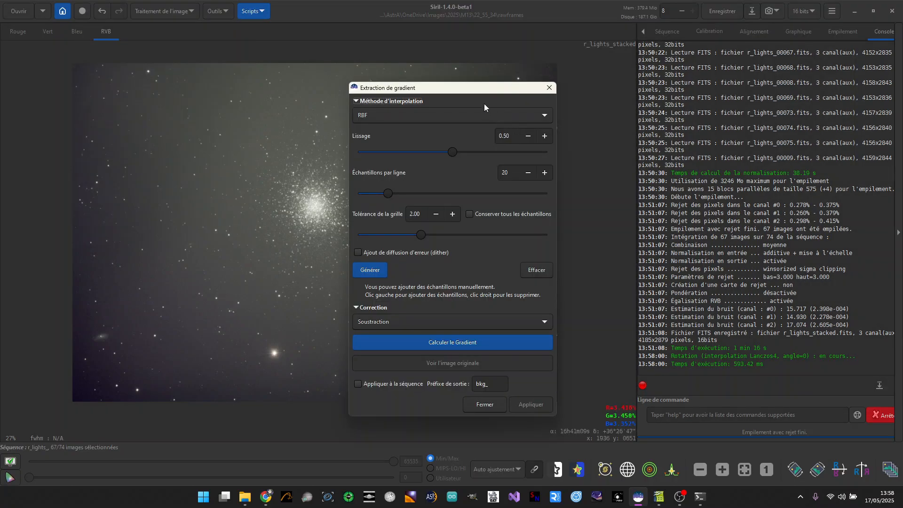
drag(466, 92, 593, 78)
- Look at the Polynomiale interpolation method's options for the gradient extraction and return to RBF
click(585, 102)
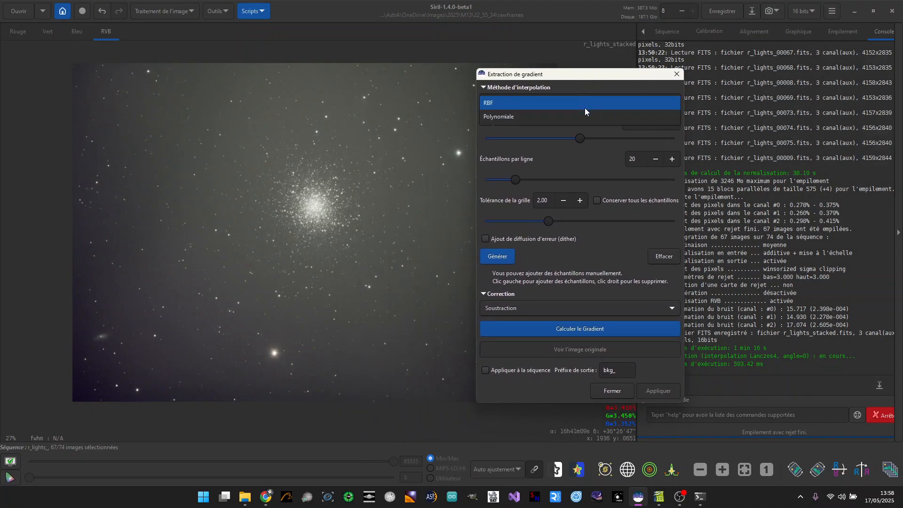
click(584, 115)
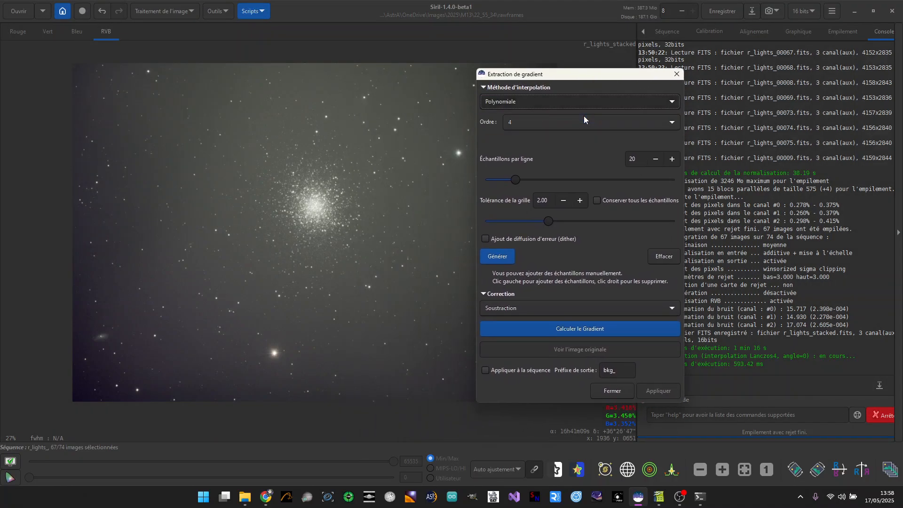
click(524, 108)
click(522, 89)
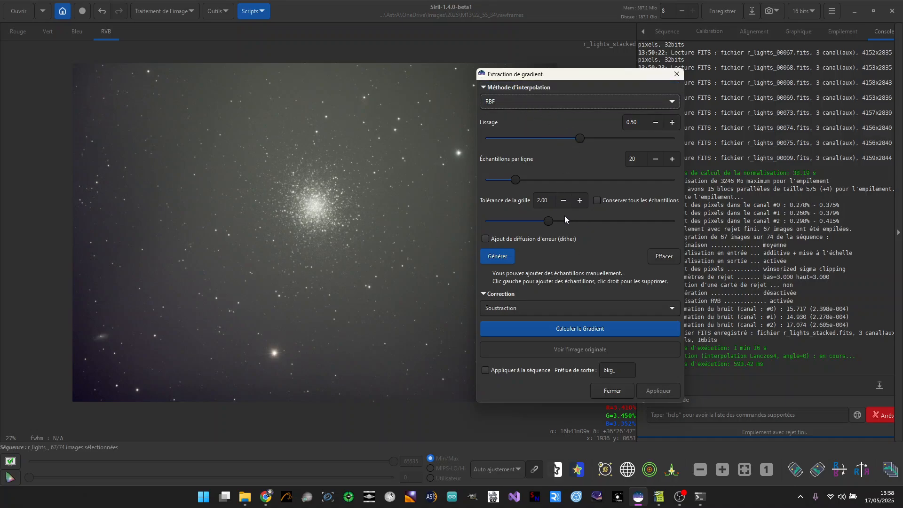
- Enable dithering for the gradient extraction and generate the grid of background samples over the whole image
drag(574, 79, 700, 75)
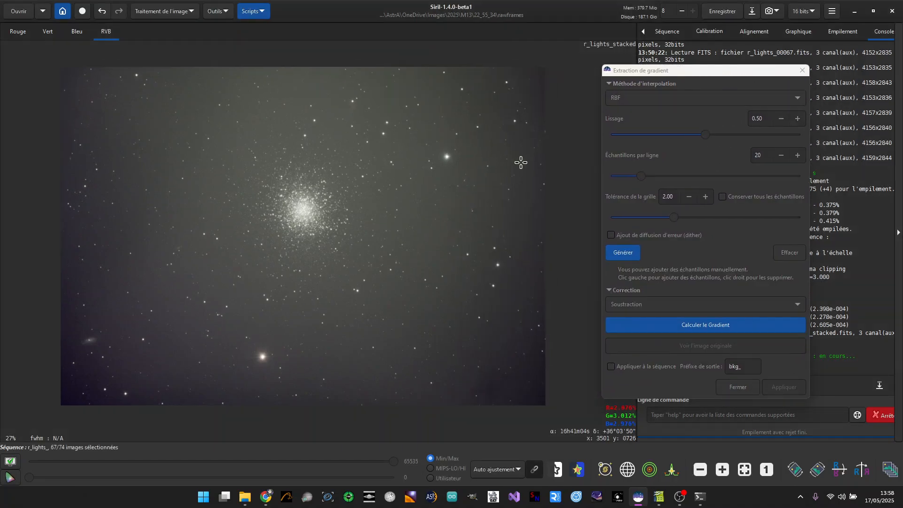
click(638, 253)
click(612, 236)
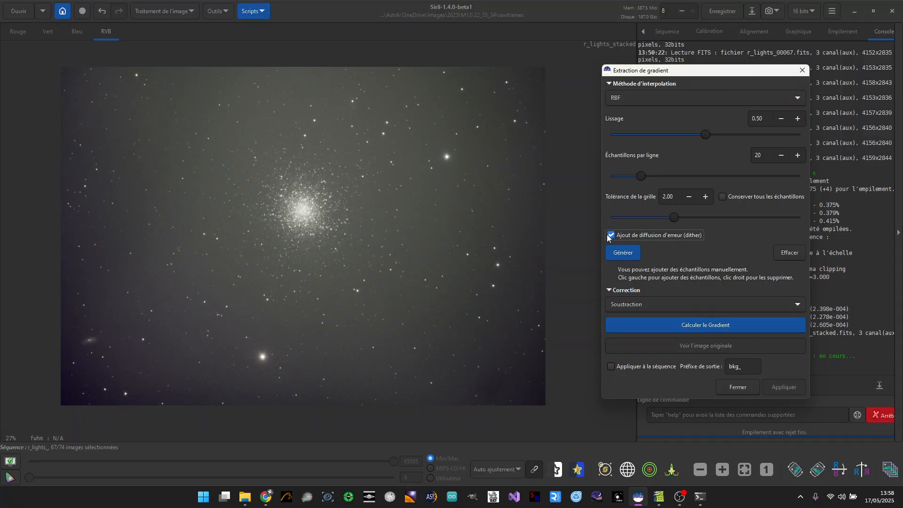
click(626, 254)
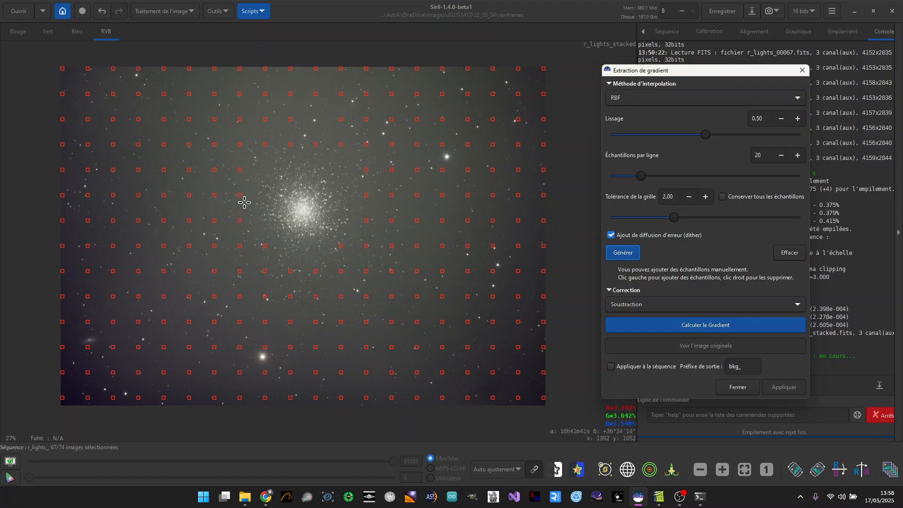
- Remove the background samples on the small galaxy and around the star cluster, including stray ones just outside its halo
right_click(88, 347)
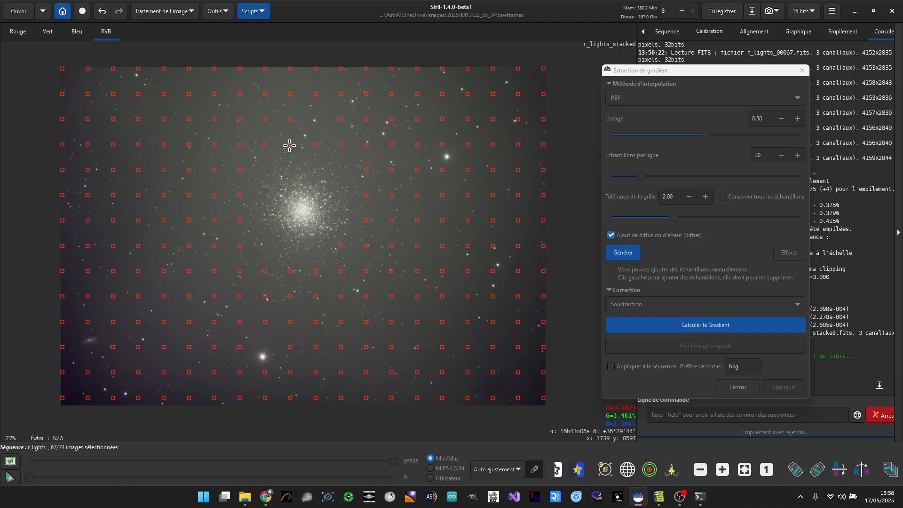
right_click(340, 144)
right_click(366, 170)
right_click(367, 195)
right_click(341, 246)
right_click(341, 271)
right_click(315, 271)
right_click(290, 271)
right_click(265, 271)
right_click(239, 245)
right_click(240, 221)
right_click(240, 195)
right_click(240, 170)
right_click(265, 144)
right_click(291, 119)
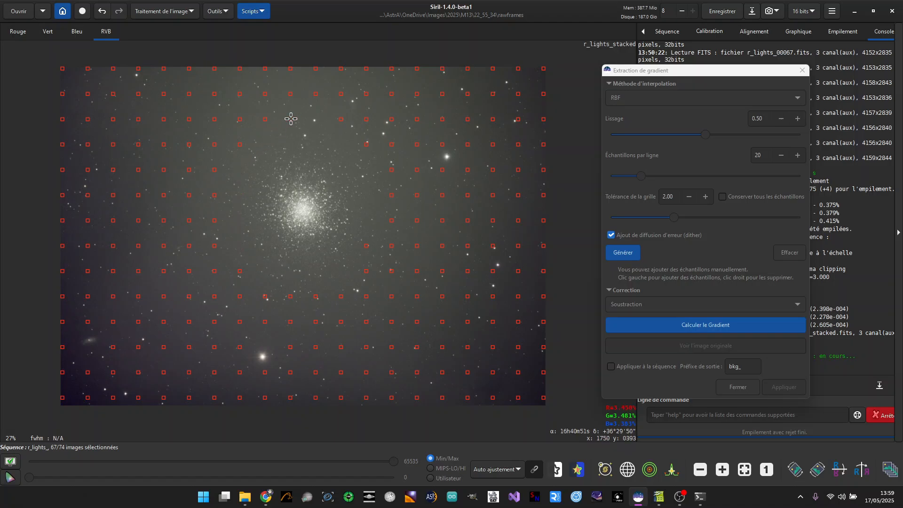
right_click(366, 144)
right_click(392, 220)
right_click(392, 245)
right_click(367, 245)
right_click(366, 297)
right_click(316, 296)
right_click(265, 296)
- Add two background samples in the empty sky area southeast of the cluster and calculate the RBF gradient with subtraction
click(453, 333)
click(452, 258)
click(690, 326)
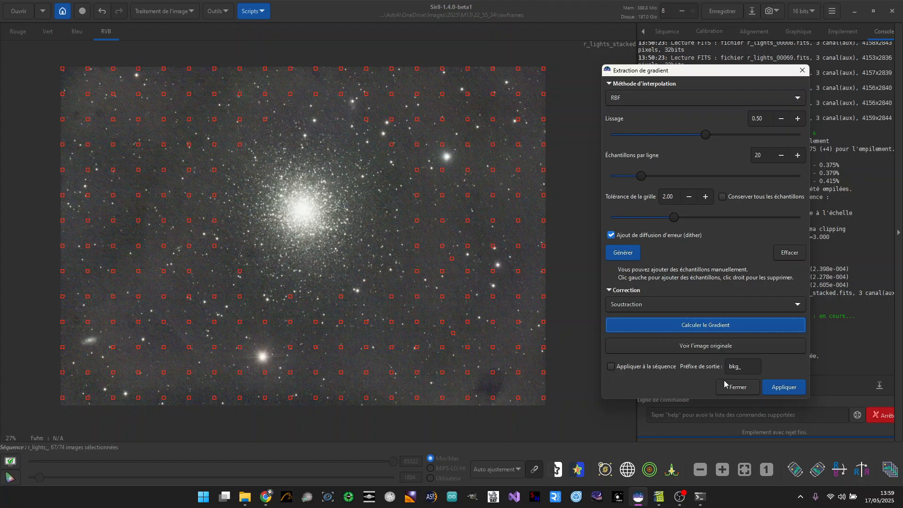
- Recalculate the gradient with the smoothing set to 0.67 and again with it set to 0.22
click(705, 135)
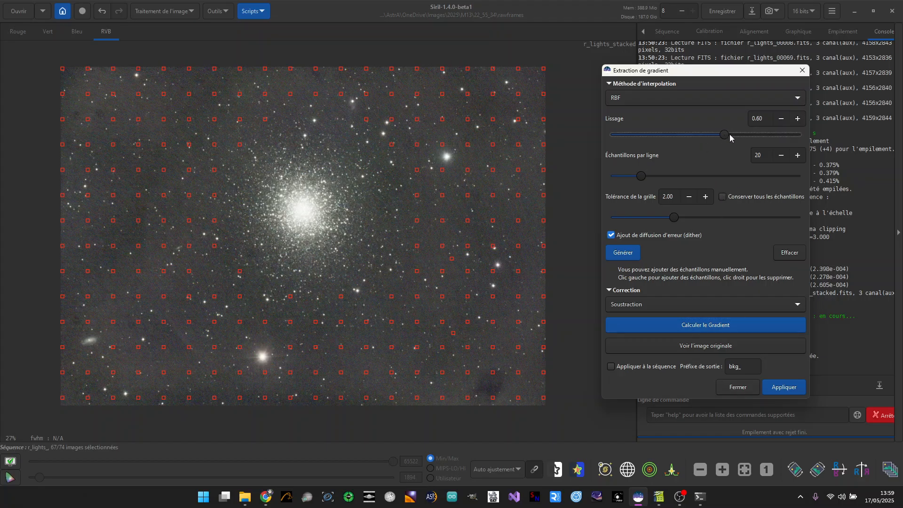
drag(729, 134, 739, 135)
click(692, 329)
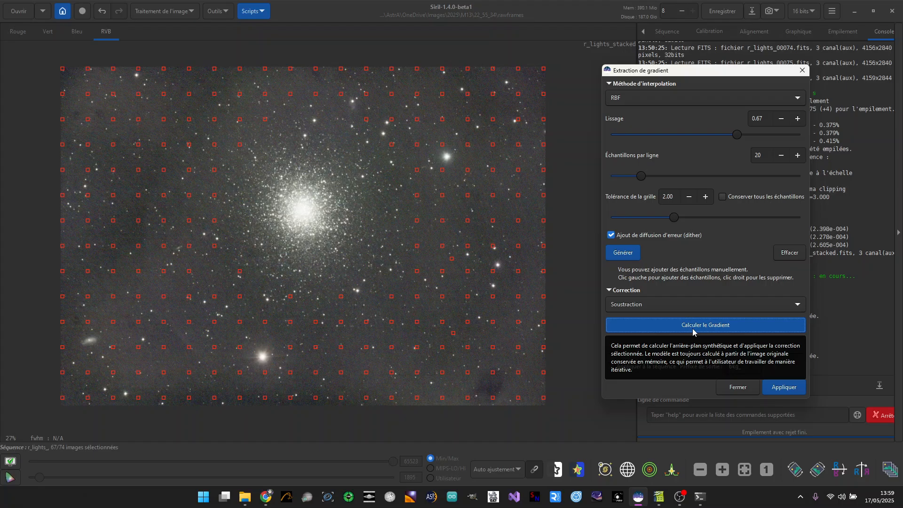
drag(735, 133, 652, 136)
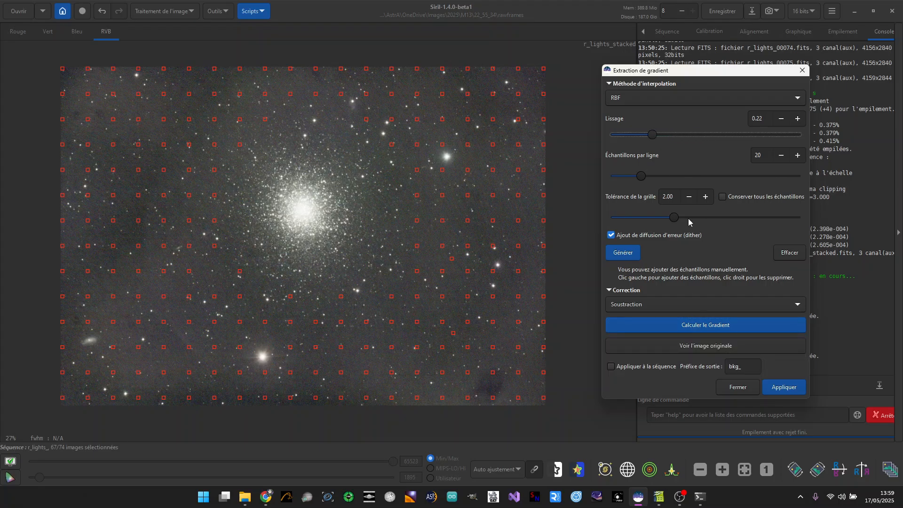
click(695, 326)
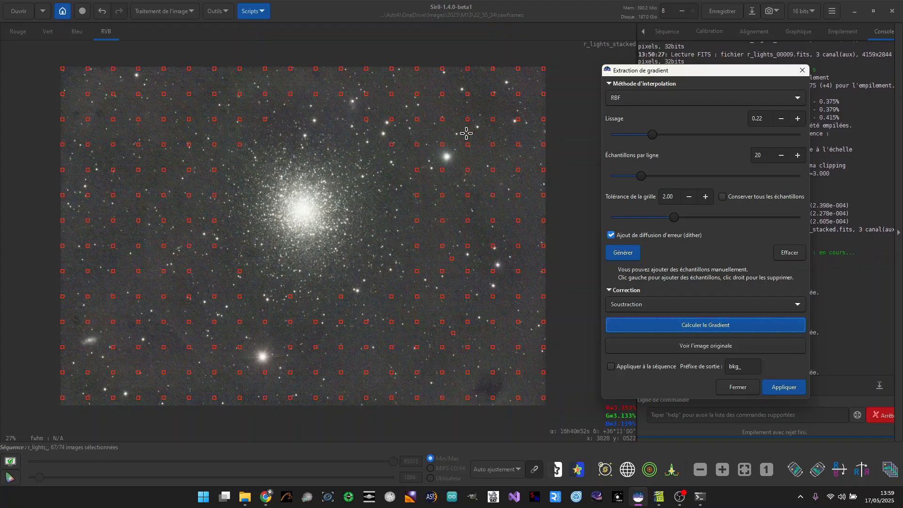
- Set the smoothing to 0.20, remove a sample above the cluster, and close the gradient extraction without applying it
drag(652, 135, 649, 135)
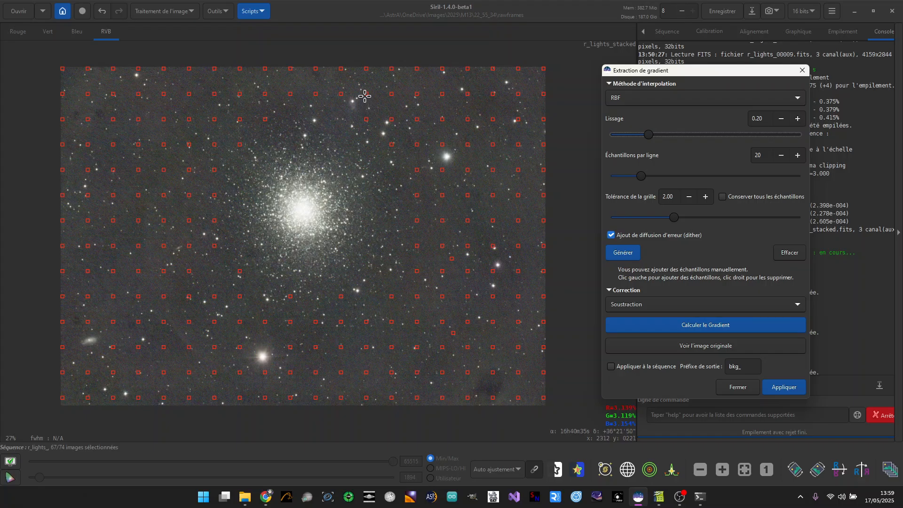
right_click(340, 95)
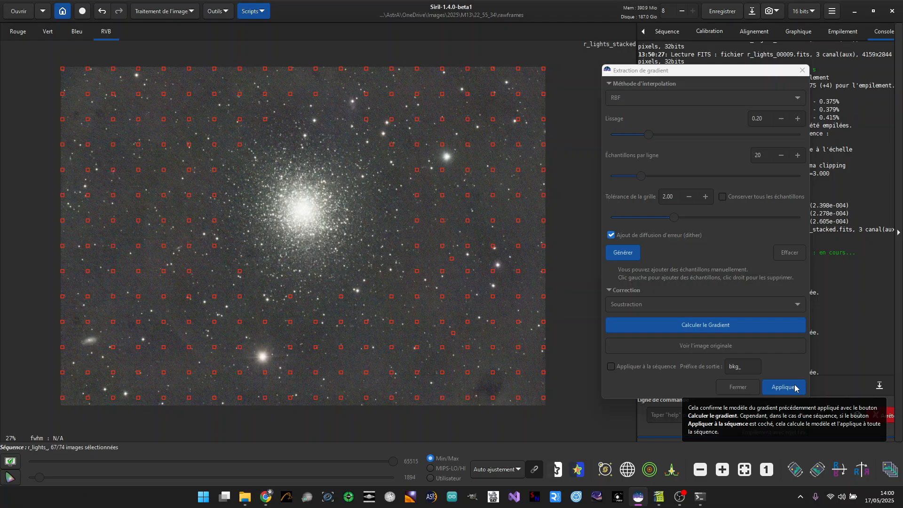
click(744, 388)
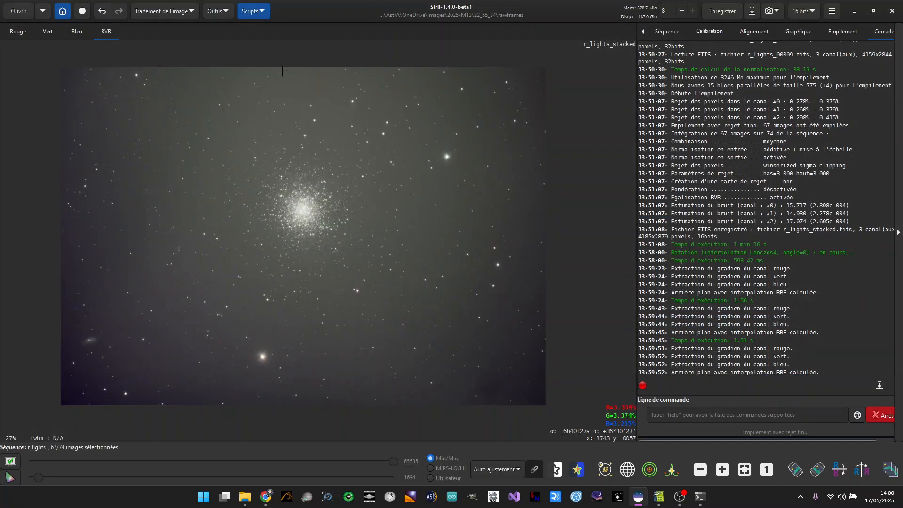
- Look at the GraXpert interface's gradient extraction settings and close them without applying
click(165, 11)
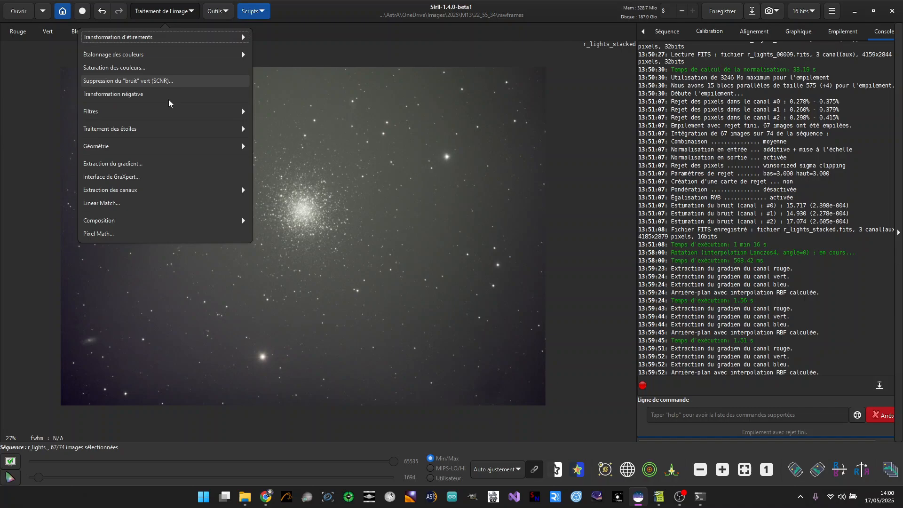
click(156, 180)
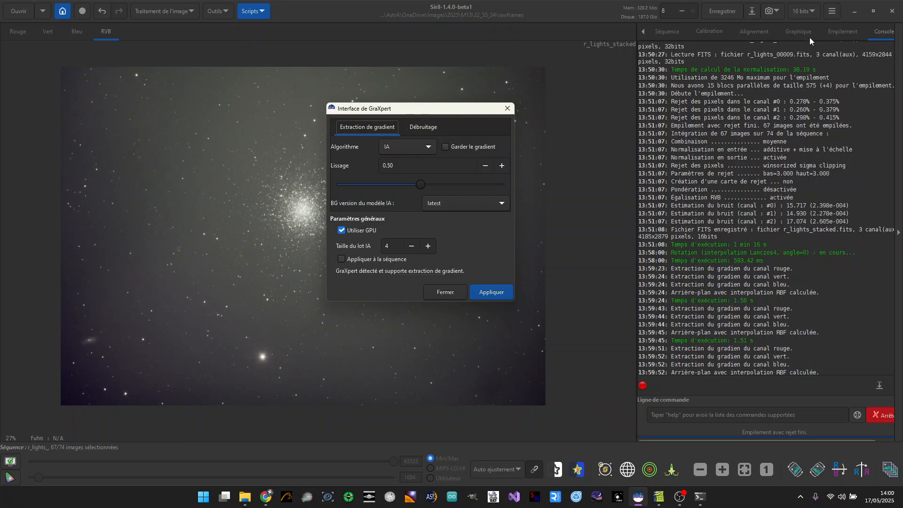
click(832, 12)
click(832, 13)
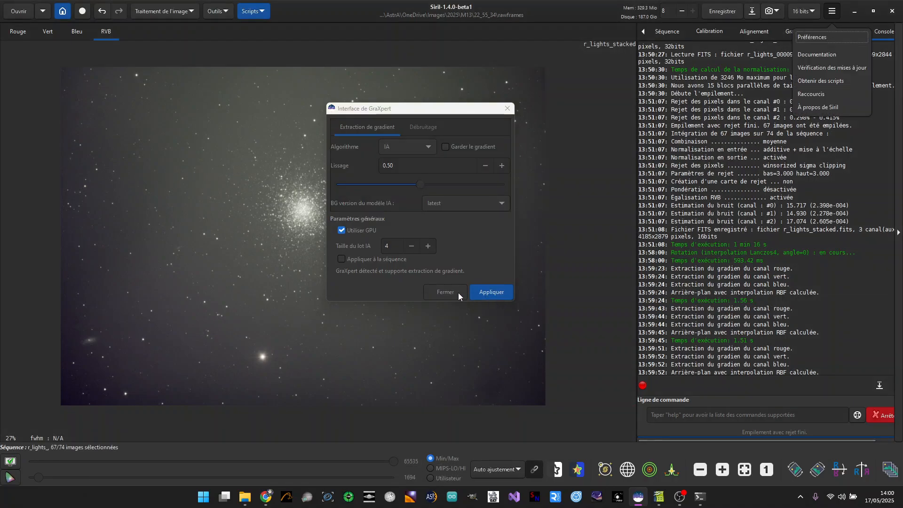
click(508, 108)
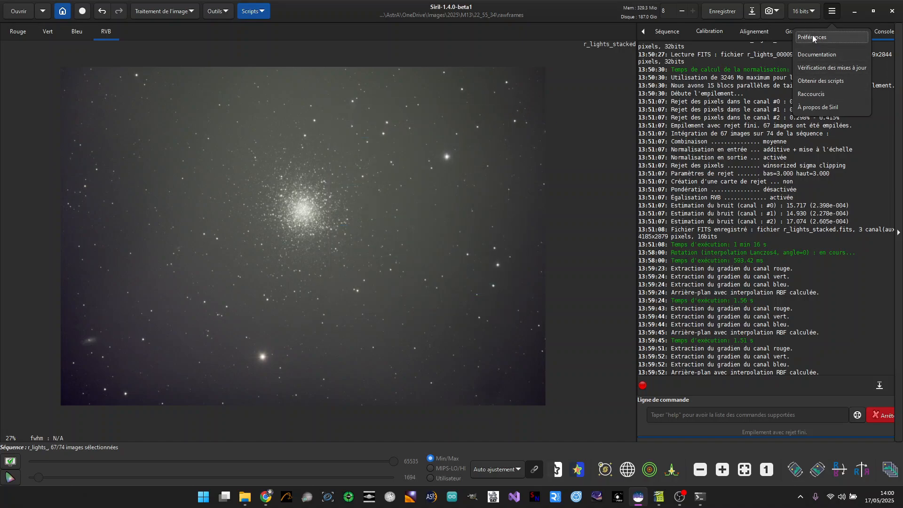
- Check the StarNet and GraXpert executable locations in the Divers preferences and cancel without changing anything
click(832, 17)
click(832, 17)
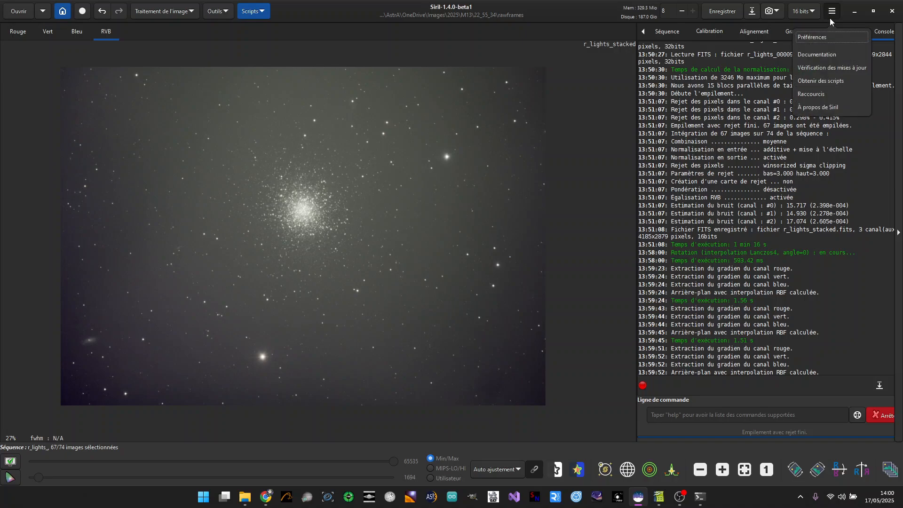
click(821, 37)
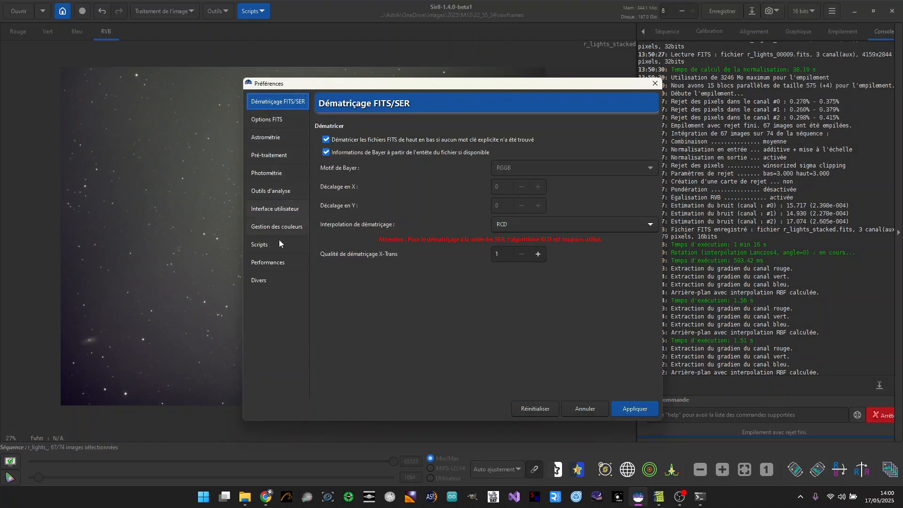
click(267, 282)
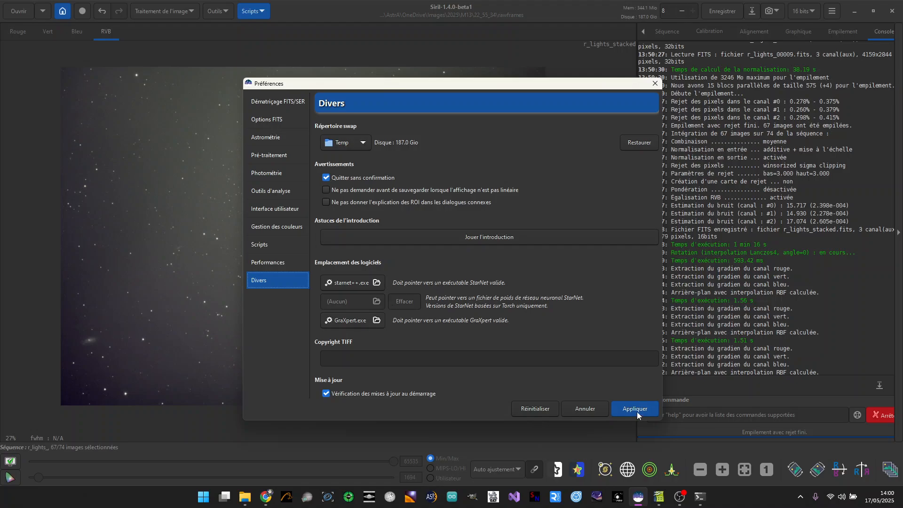
click(586, 408)
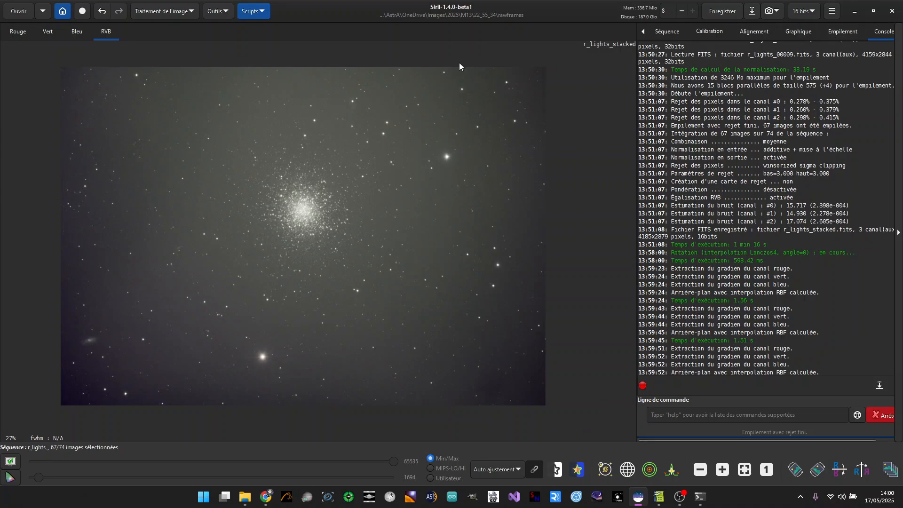
- Extract the image's background gradient through GraXpert with the IA algorithm, smoothing 0.50 and GPU use enabled, and close its settings
click(146, 12)
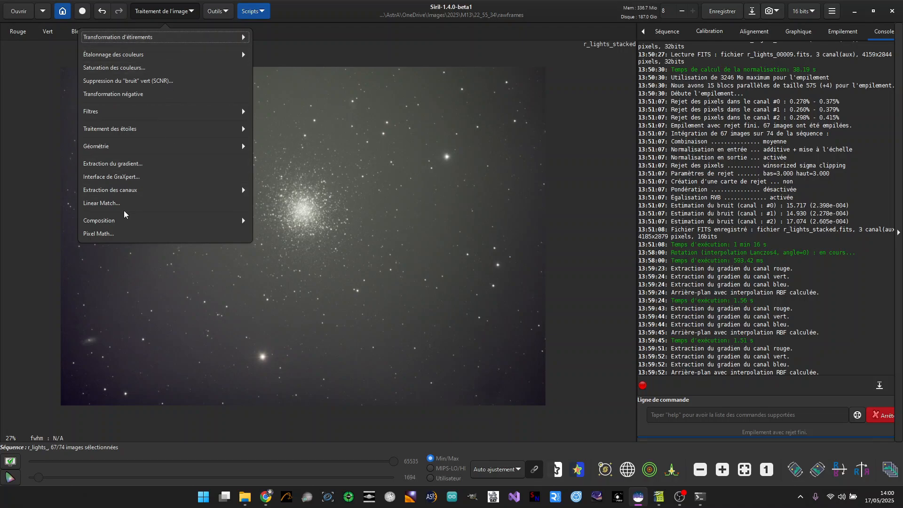
click(111, 176)
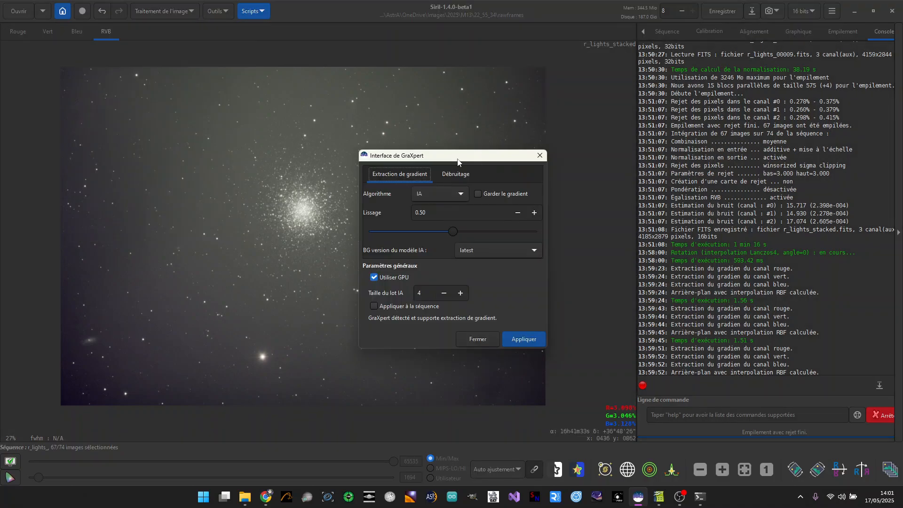
drag(428, 139, 561, 121)
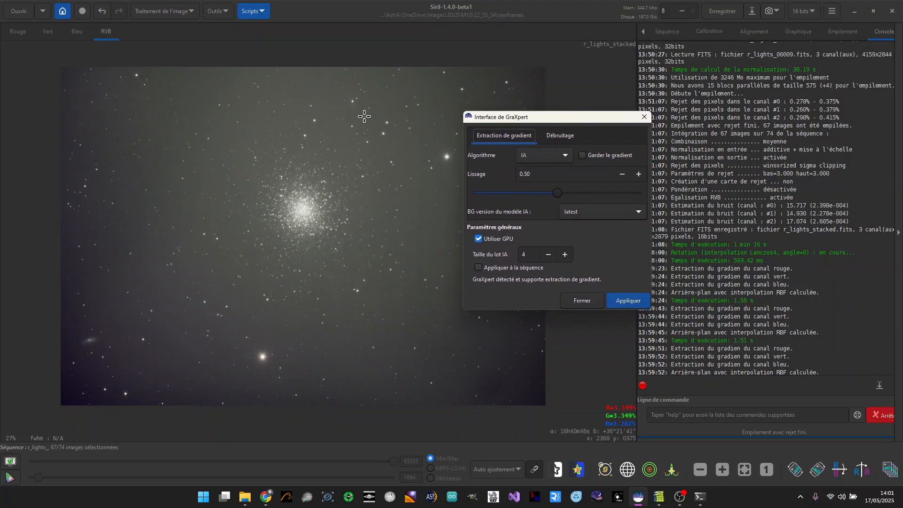
scroll(365, 116, up, 1)
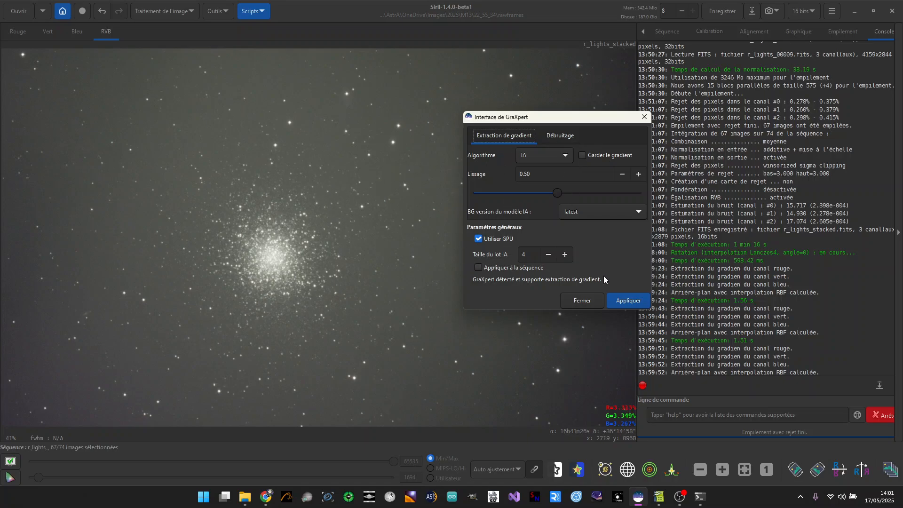
click(624, 301)
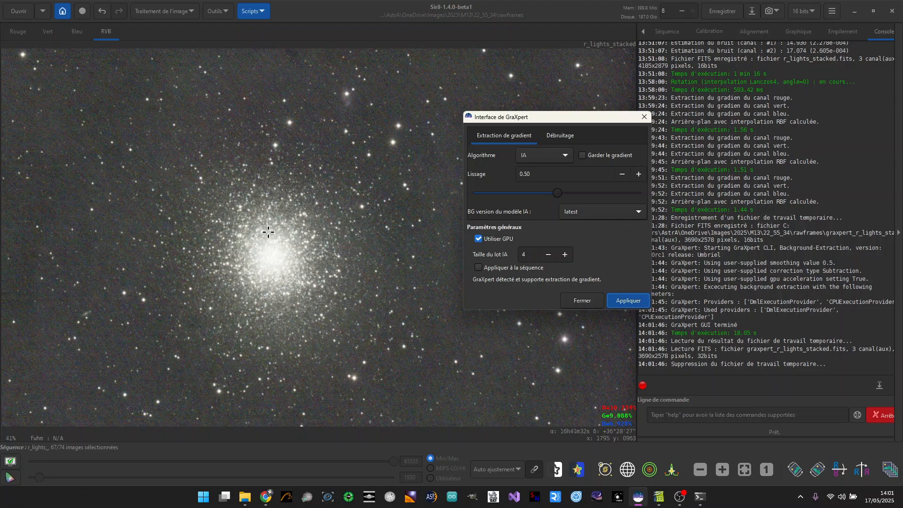
scroll(269, 231, down, 2)
scroll(240, 274, up, 1)
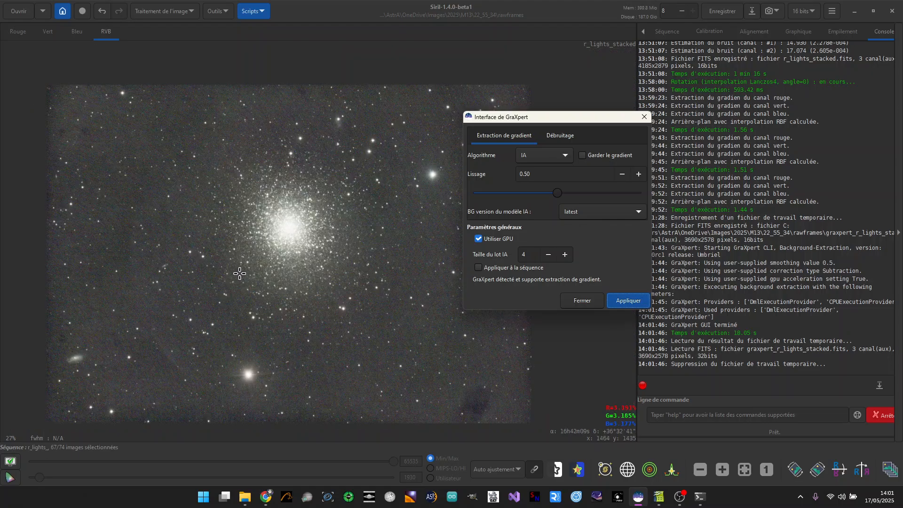
click(587, 302)
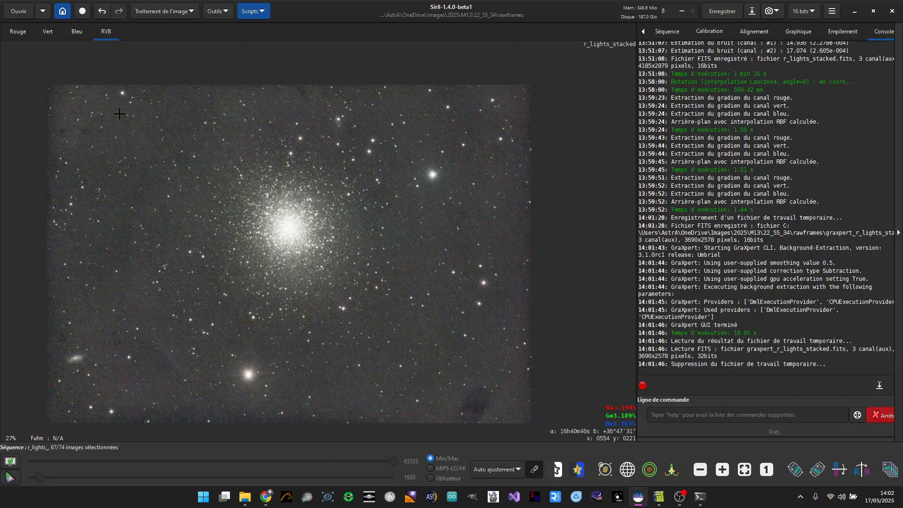
- Examine the edges and the cluster area of the gradient-corrected image up close
scroll(119, 114, up, 1)
scroll(119, 114, down, 1)
scroll(386, 194, up, 1)
scroll(386, 194, down, 1)
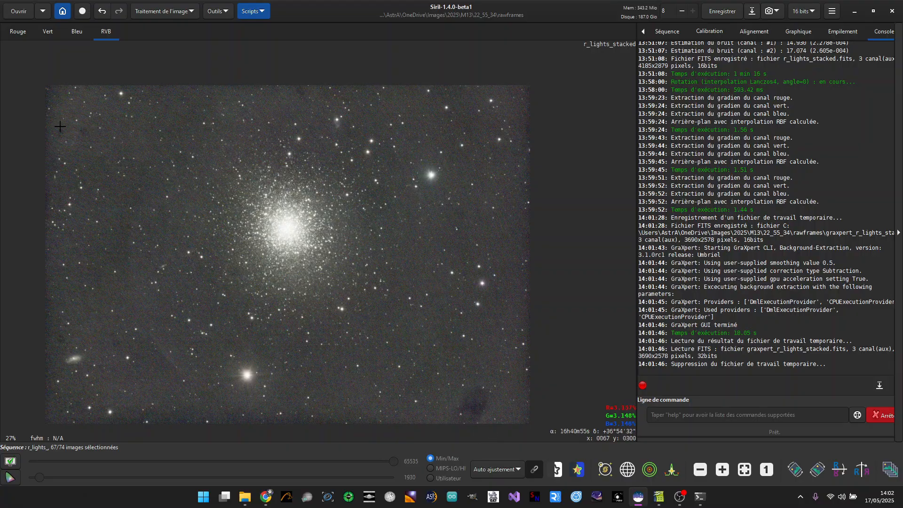
scroll(323, 241, up, 1)
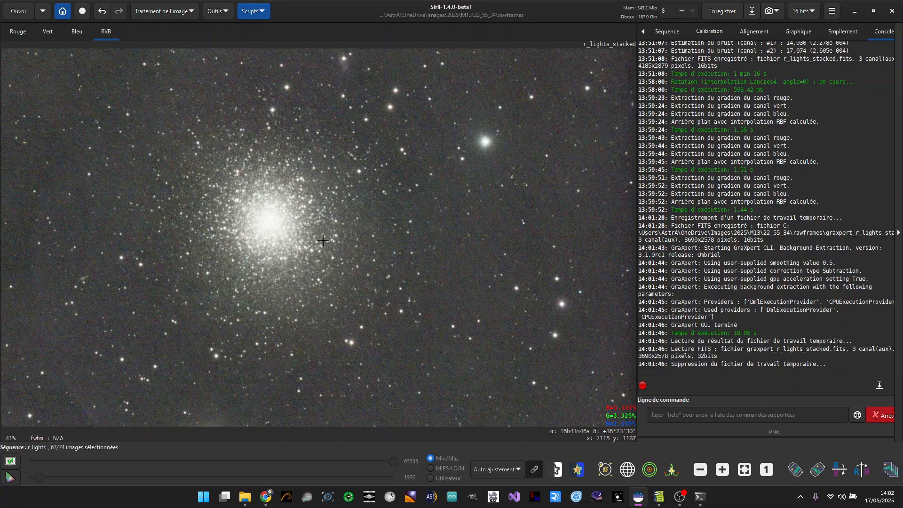
scroll(320, 240, down, 1)
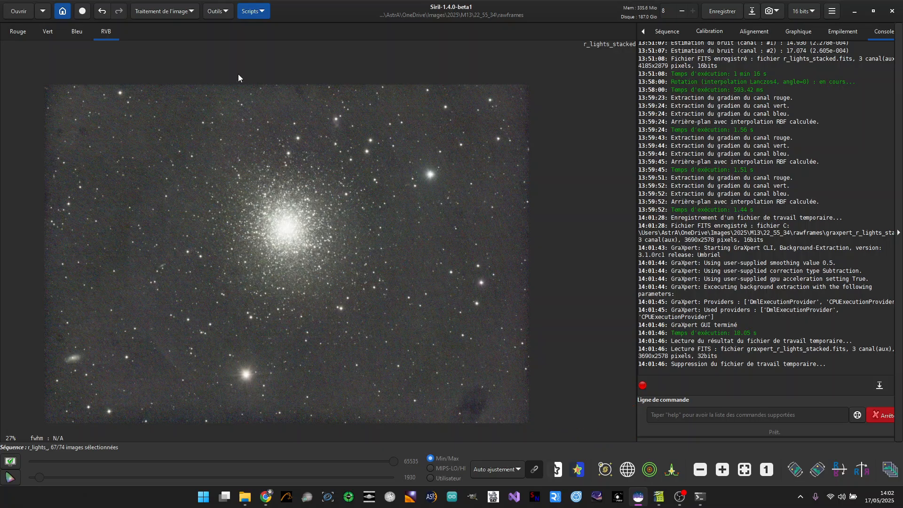
- Calibrate the image's colours by photometry using the GAIA DR3 catalogue with automatic limiting magnitude, and close the calibration settings
click(191, 13)
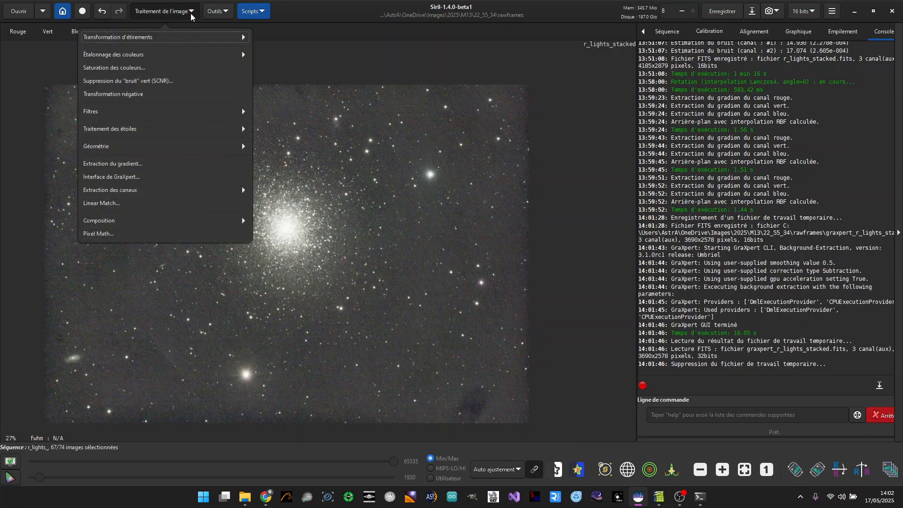
click(184, 54)
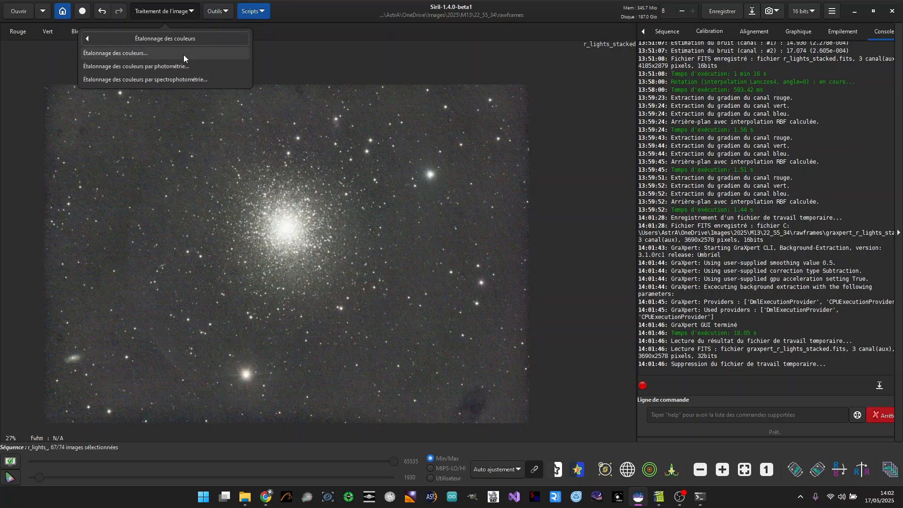
click(120, 67)
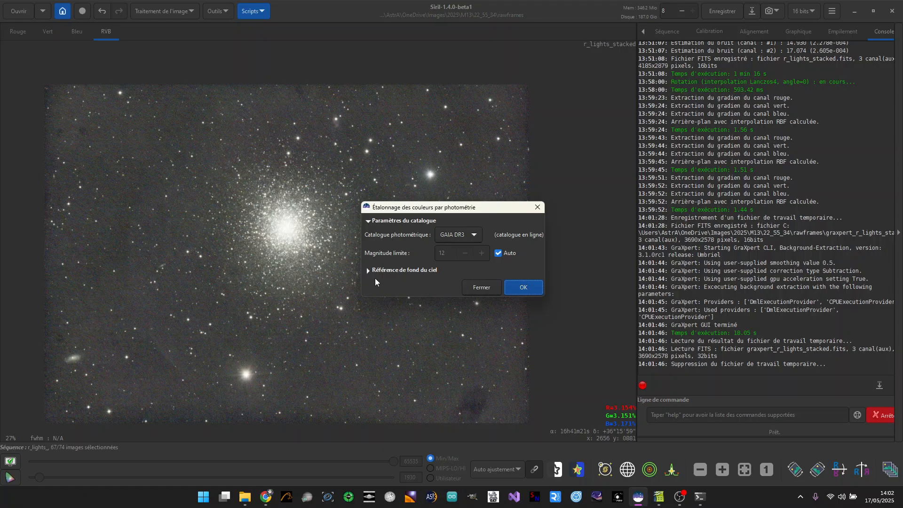
click(475, 235)
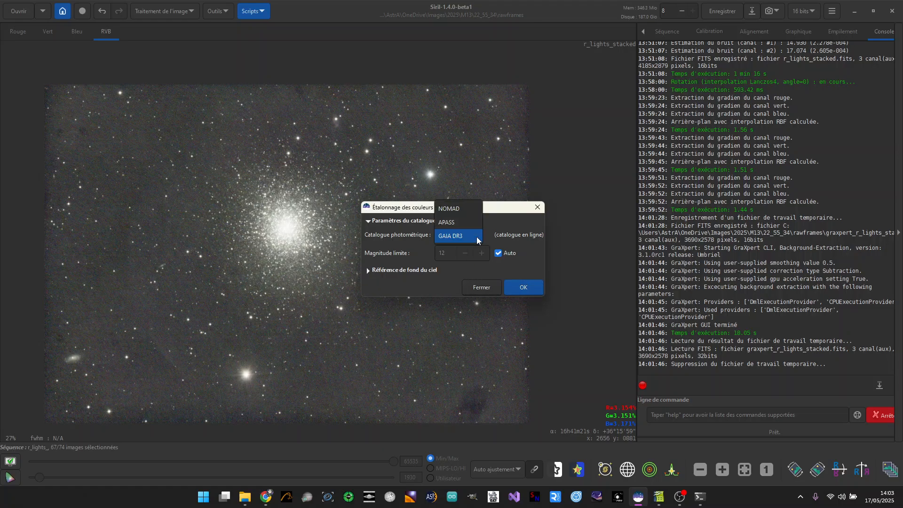
click(476, 236)
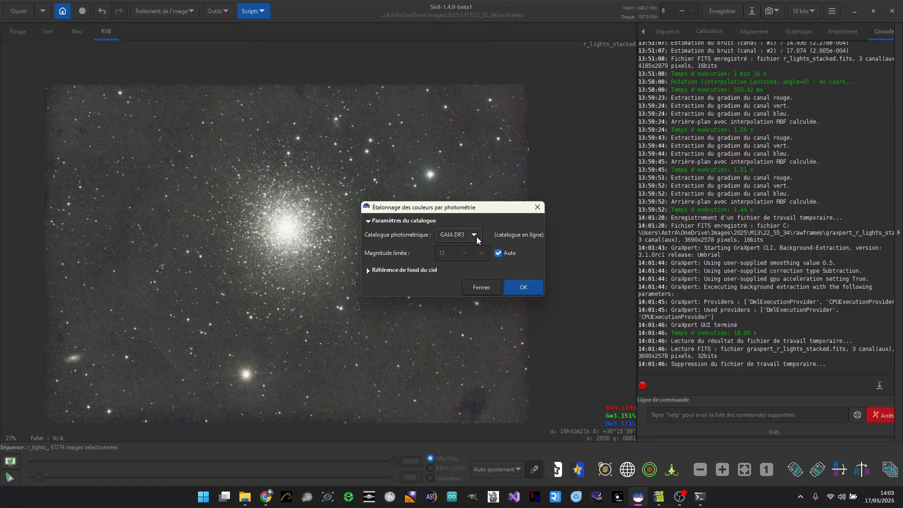
click(524, 289)
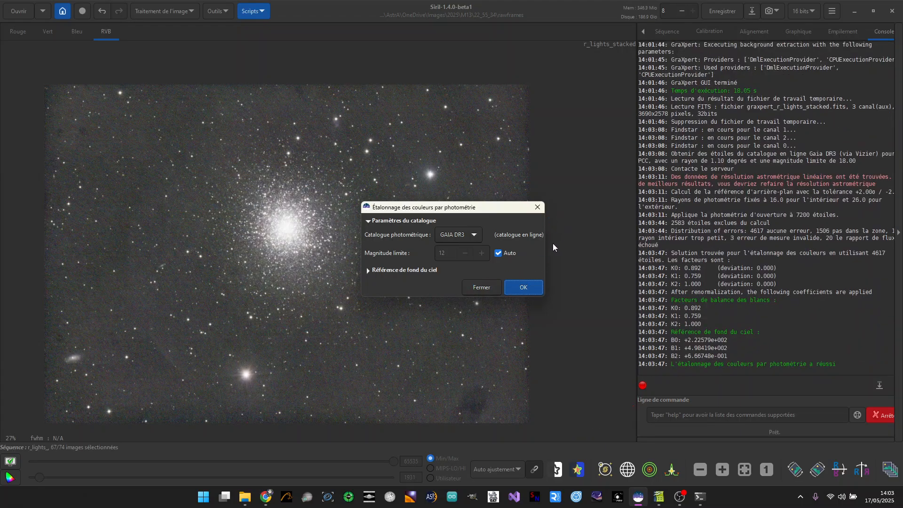
click(481, 288)
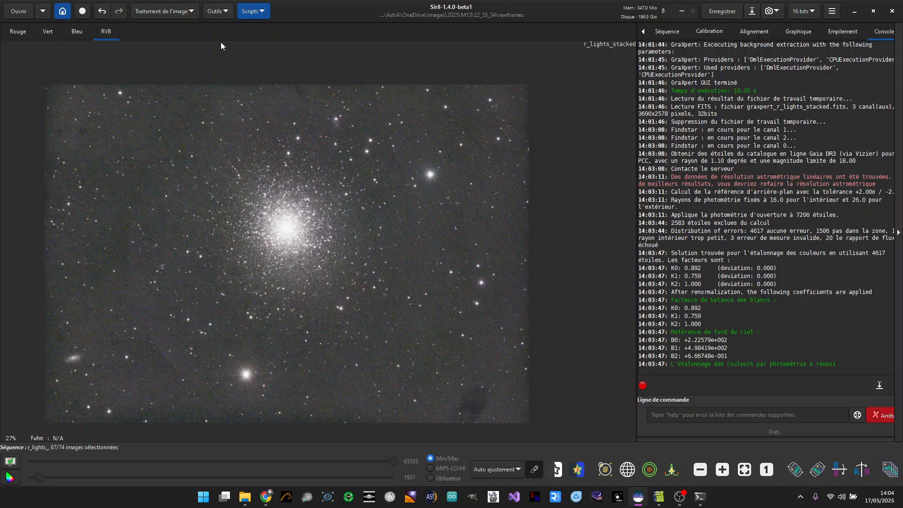
click(181, 12)
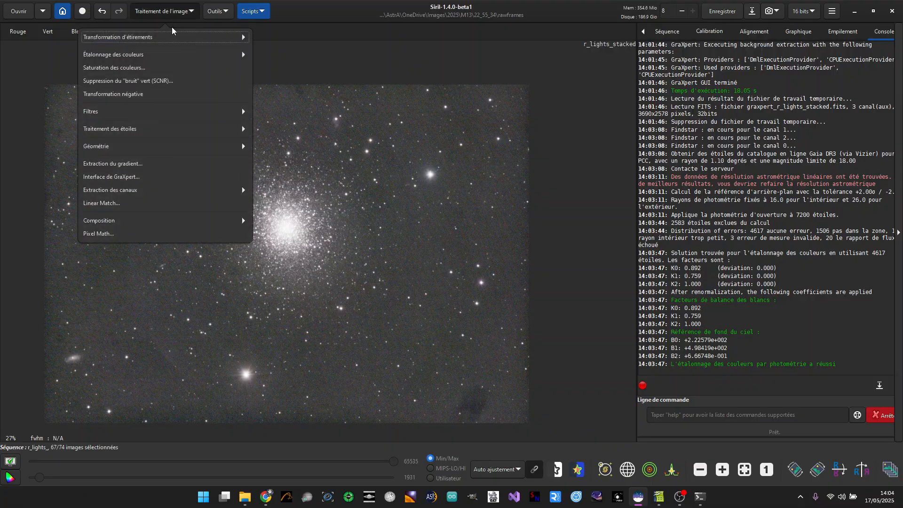
click(158, 56)
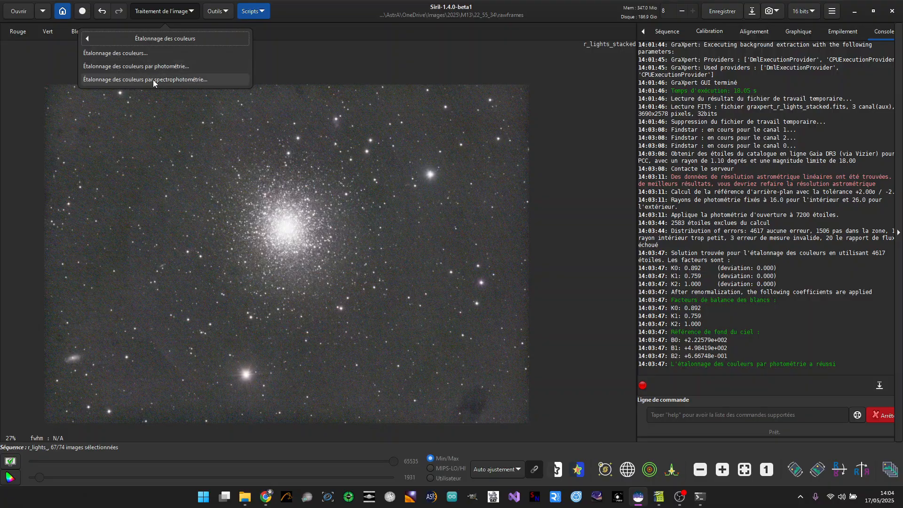
click(206, 14)
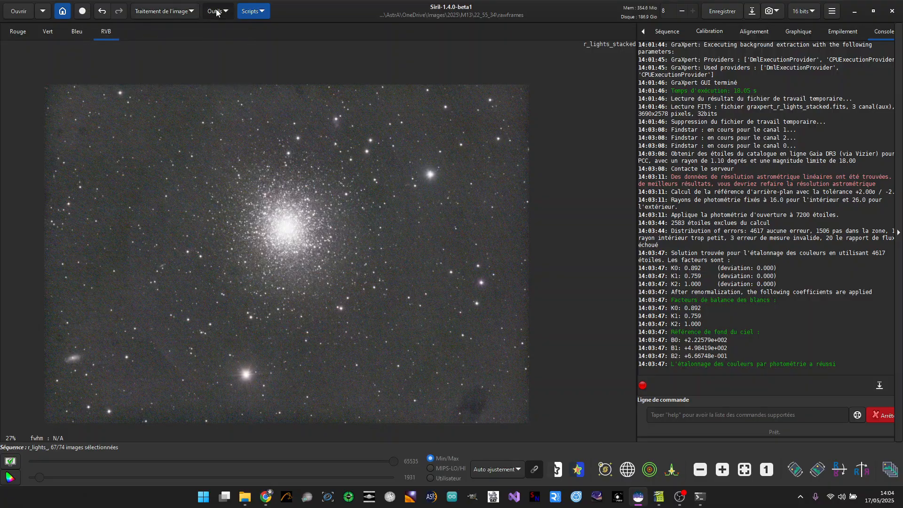
- Plate-solve the image on M13 with a 1085.3 mm focal length, 4.63 micron pixels, Cubic (SIP) order and the automatic Gaia DR3 catalogue
click(219, 12)
click(209, 48)
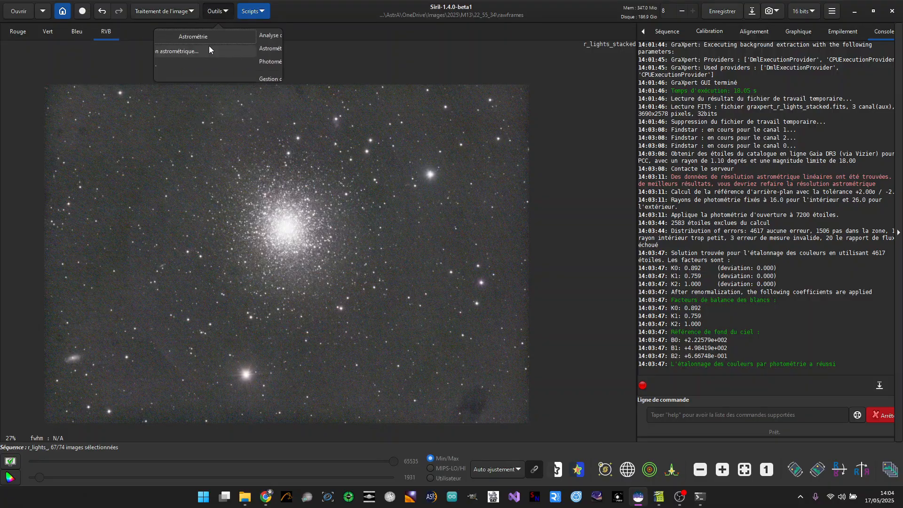
click(206, 56)
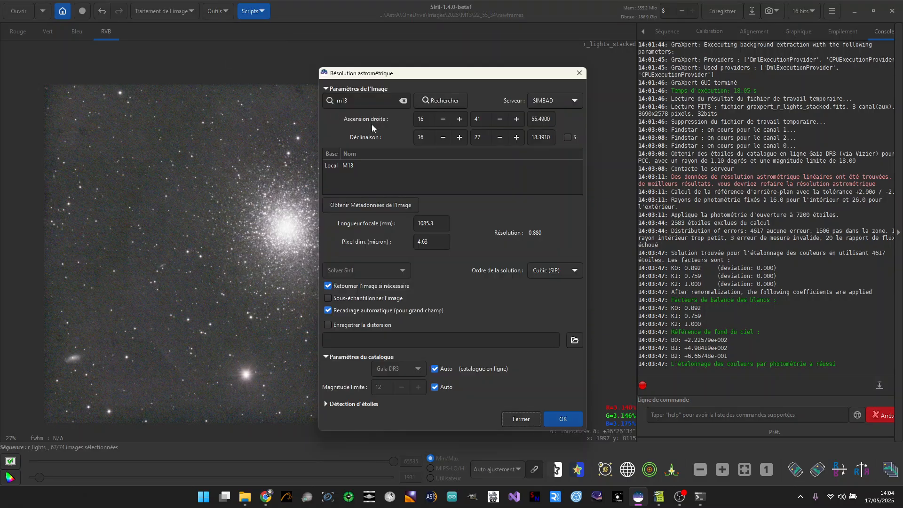
click(339, 166)
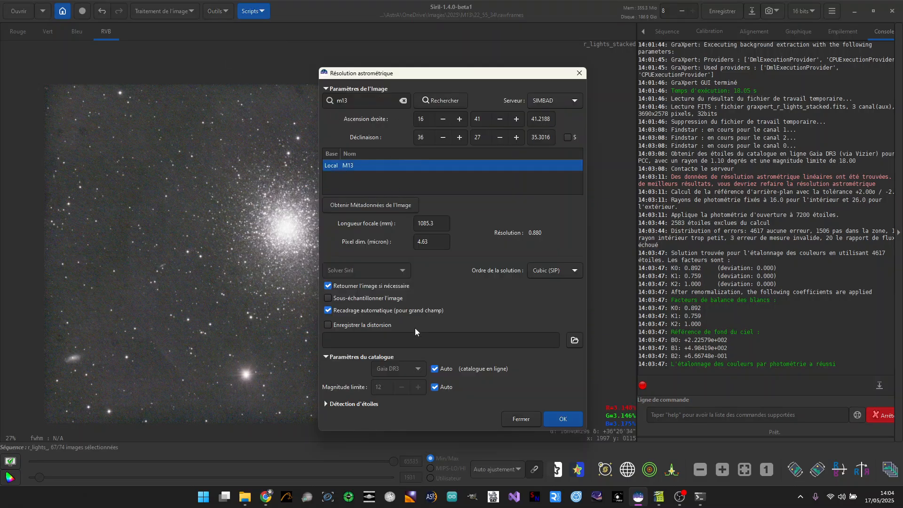
click(559, 417)
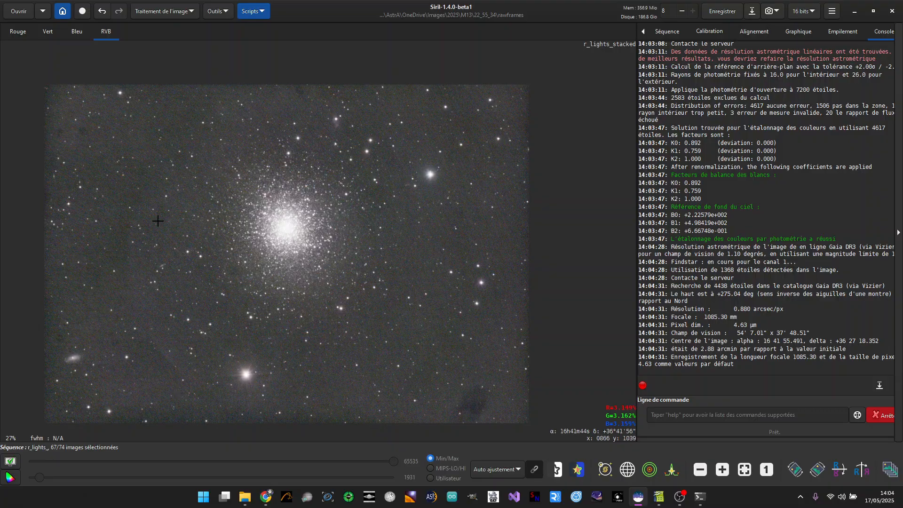
- Display the celestial object annotations on the plate-solved image and hide them again
click(181, 12)
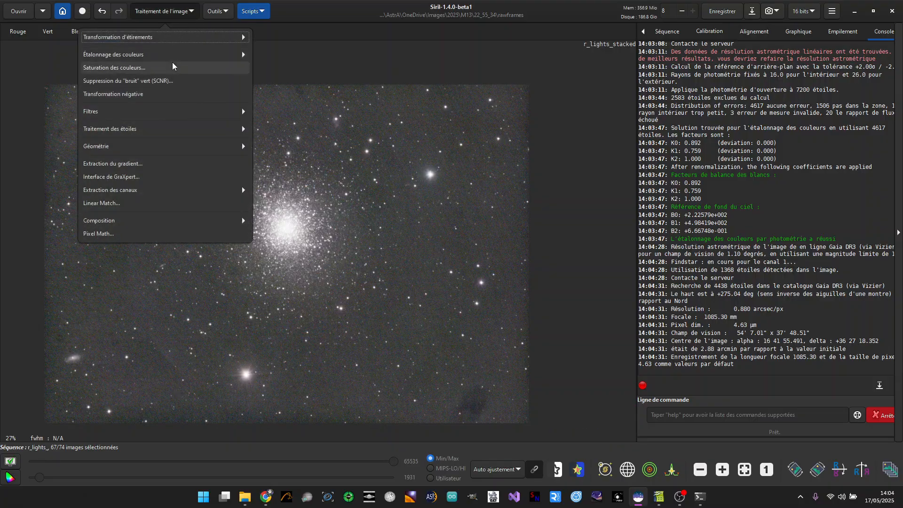
click(171, 55)
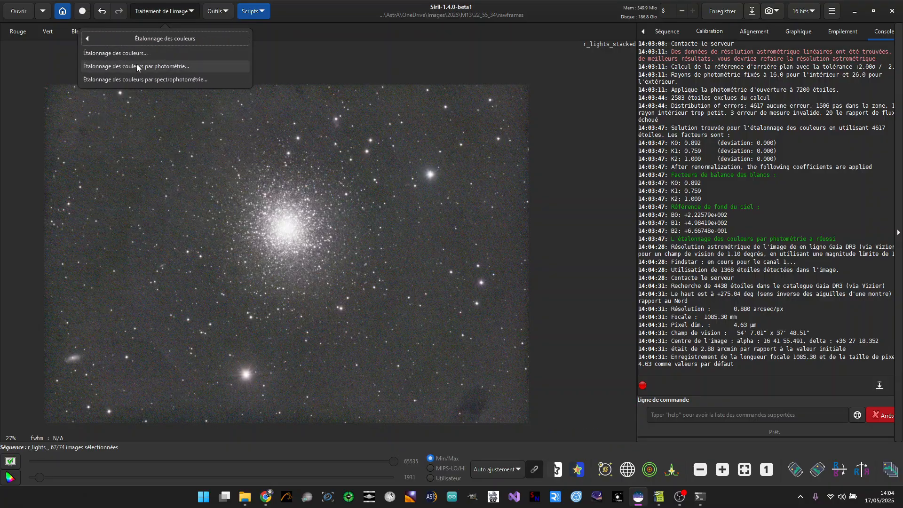
click(590, 87)
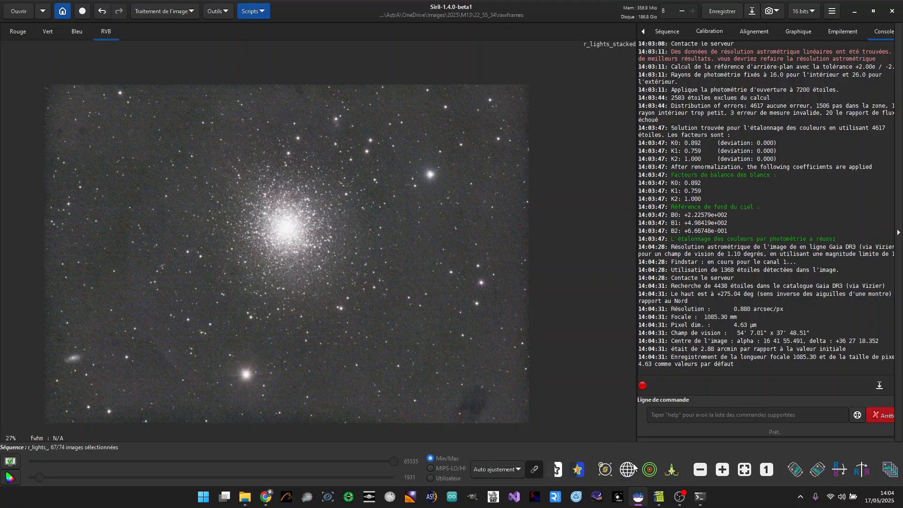
click(605, 469)
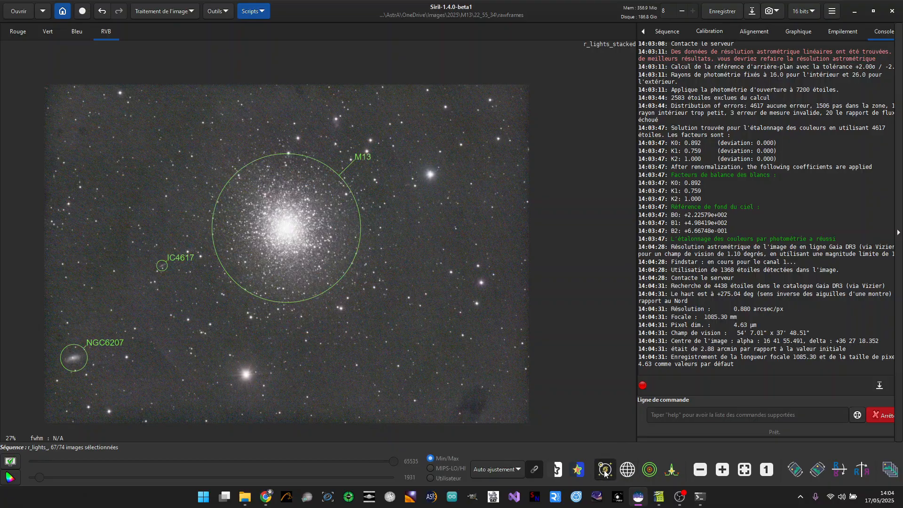
click(604, 469)
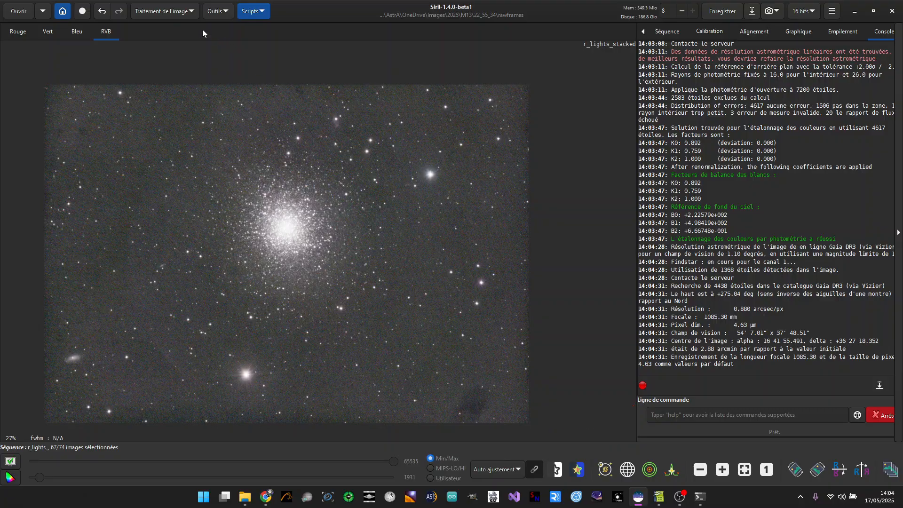
- Remove the green noise with SCNR using Neutre Moyen protection and preserved luminosity, and close its settings
click(184, 14)
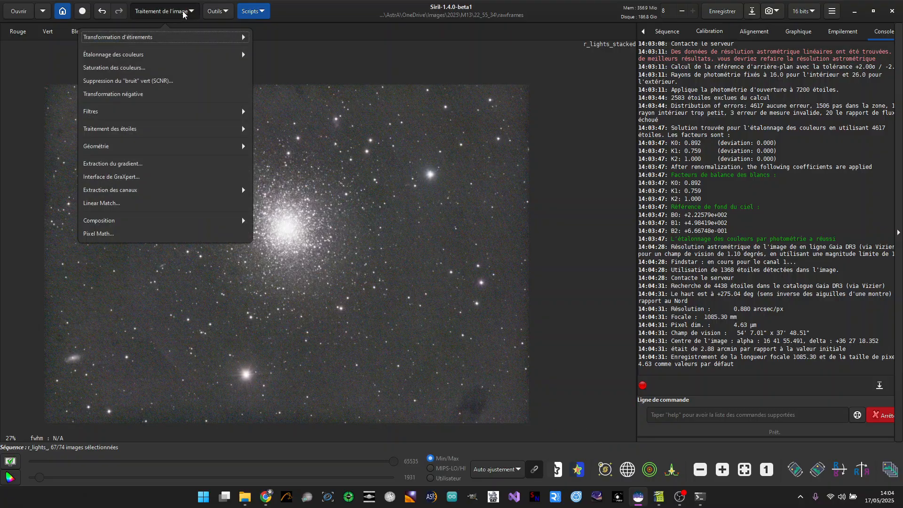
click(170, 81)
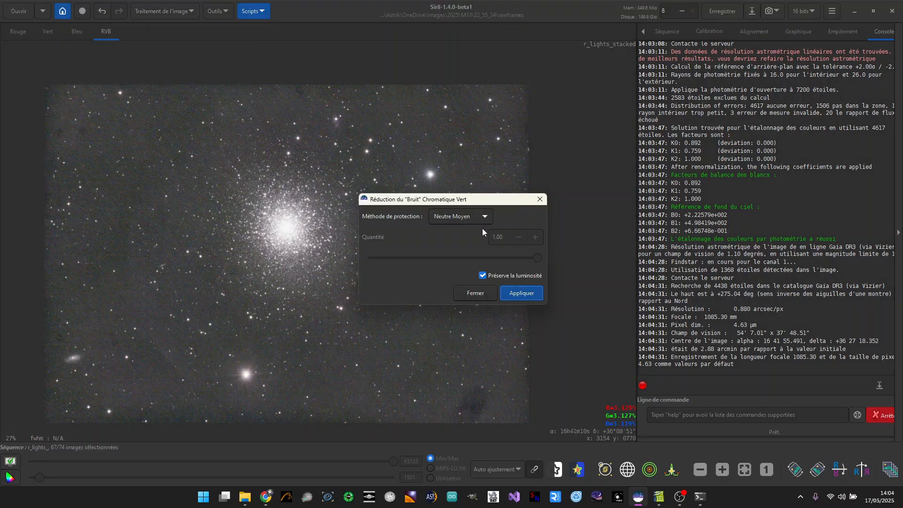
drag(484, 199, 699, 130)
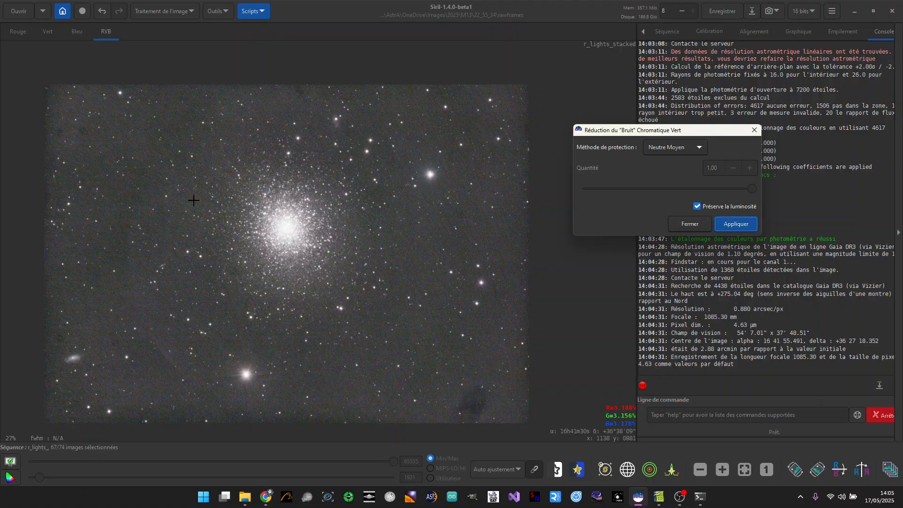
click(737, 224)
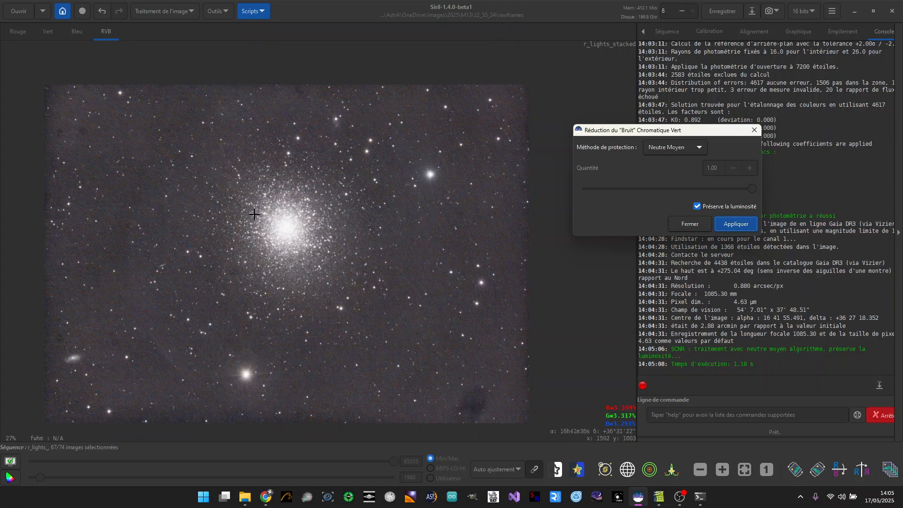
click(684, 226)
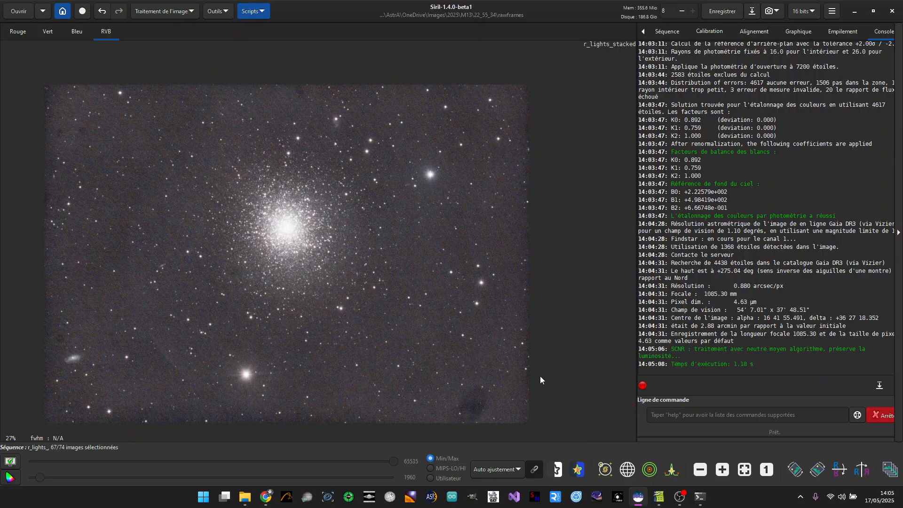
- Switch the image display to Linéaire and open the histogram transformation, moving its window clear of the image
click(503, 469)
click(501, 371)
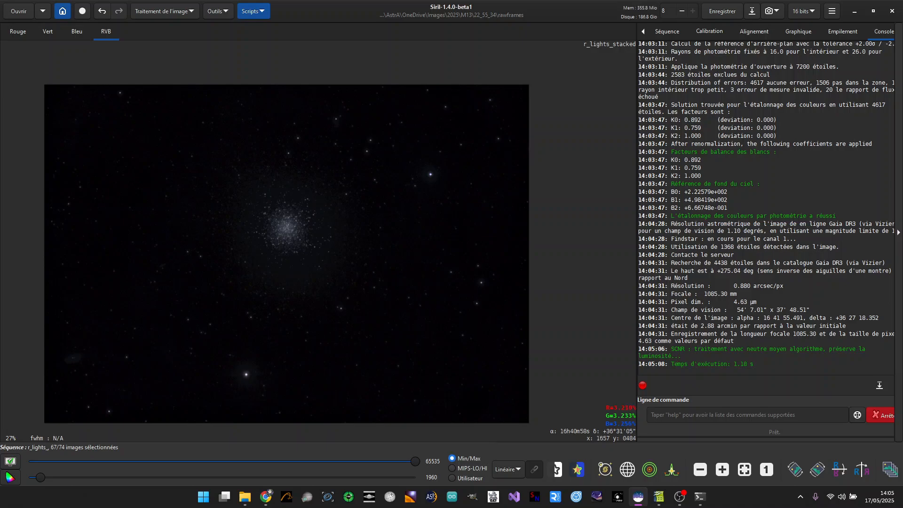
click(184, 15)
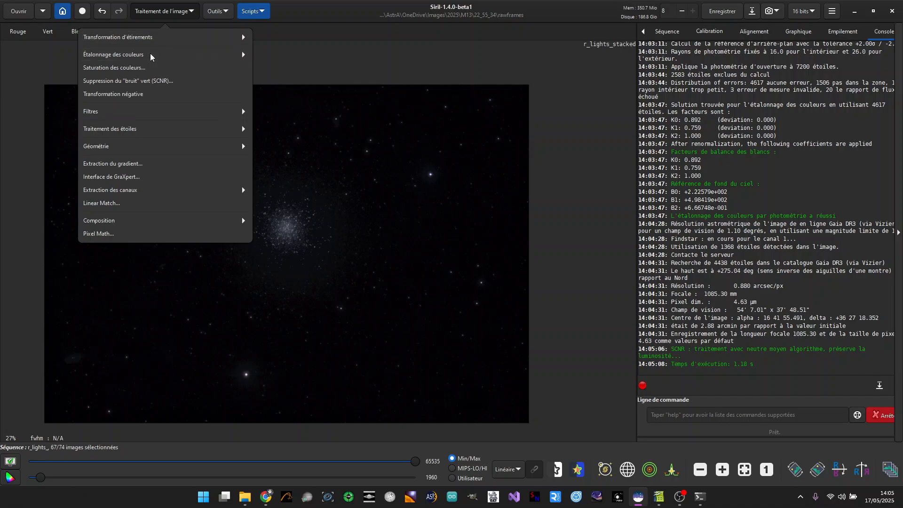
click(150, 54)
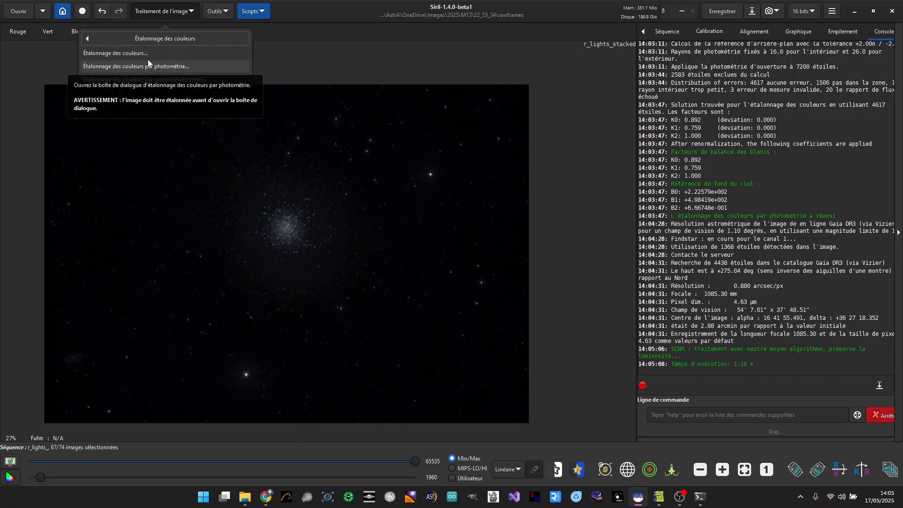
click(169, 13)
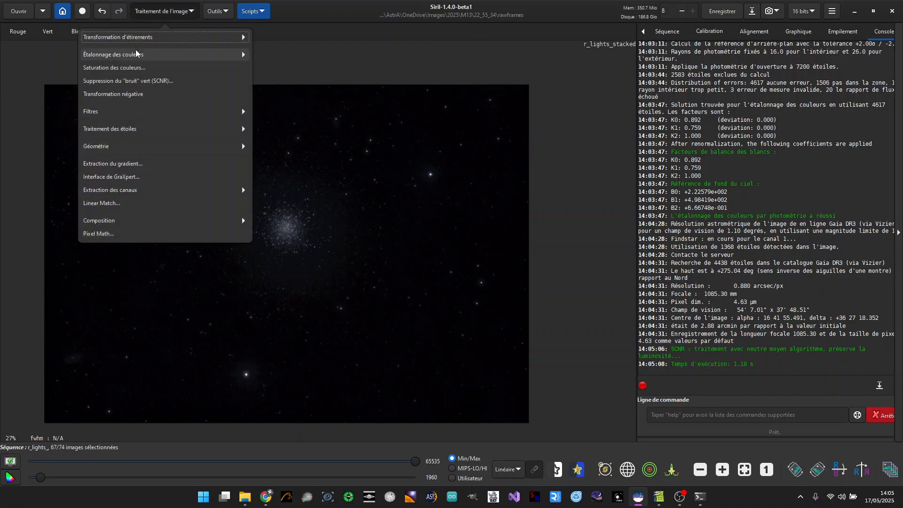
click(135, 39)
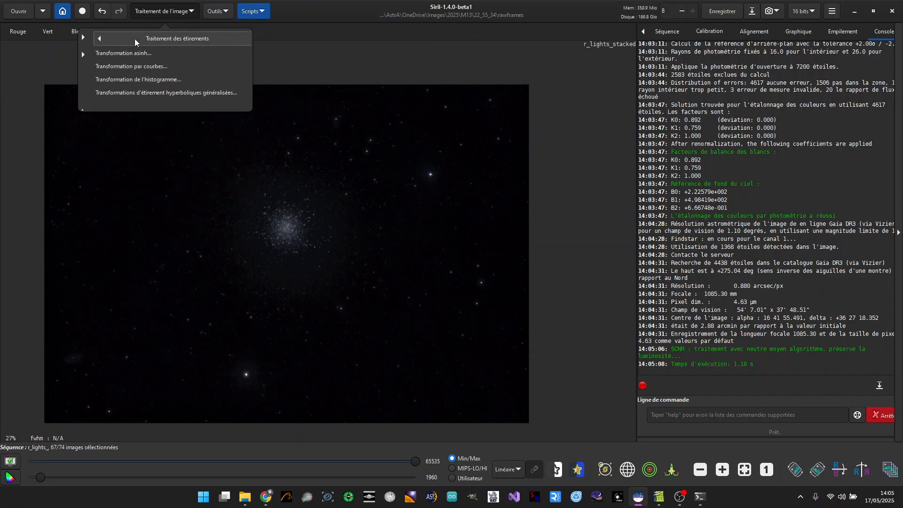
click(201, 80)
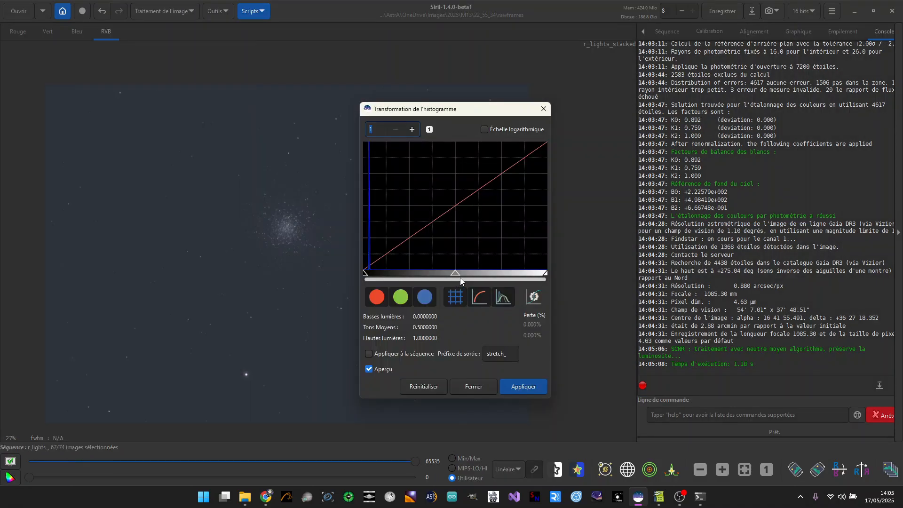
drag(465, 112, 706, 85)
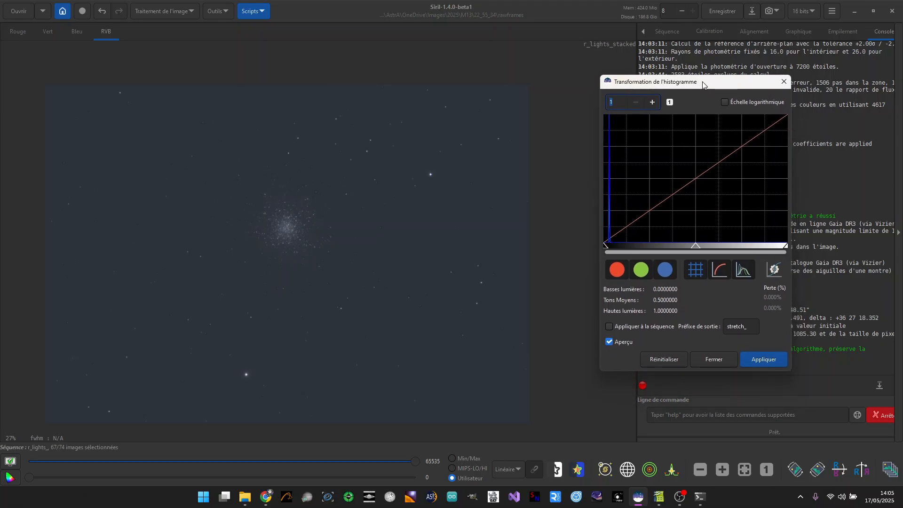
- Draw a rectangular selection about 435 × 120 px across the core of the cluster
scroll(306, 279, up, 3)
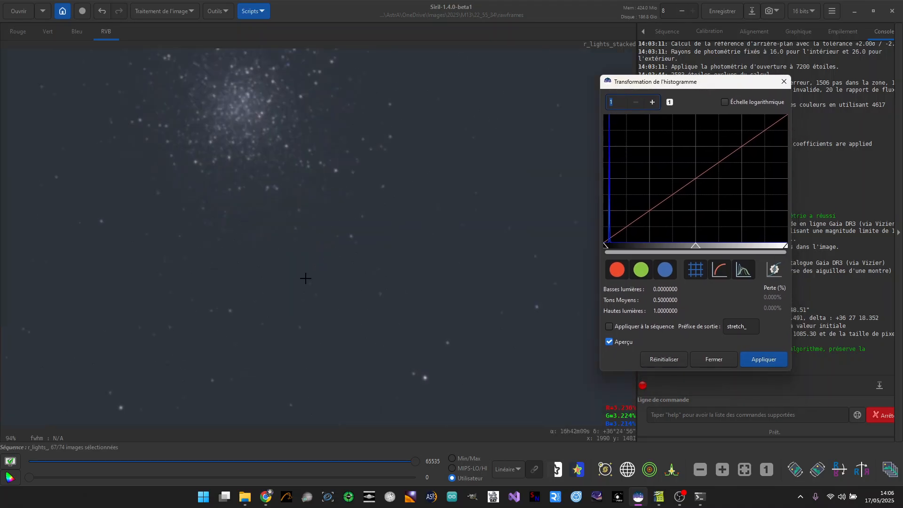
scroll(293, 243, down, 2)
scroll(293, 243, down, 1)
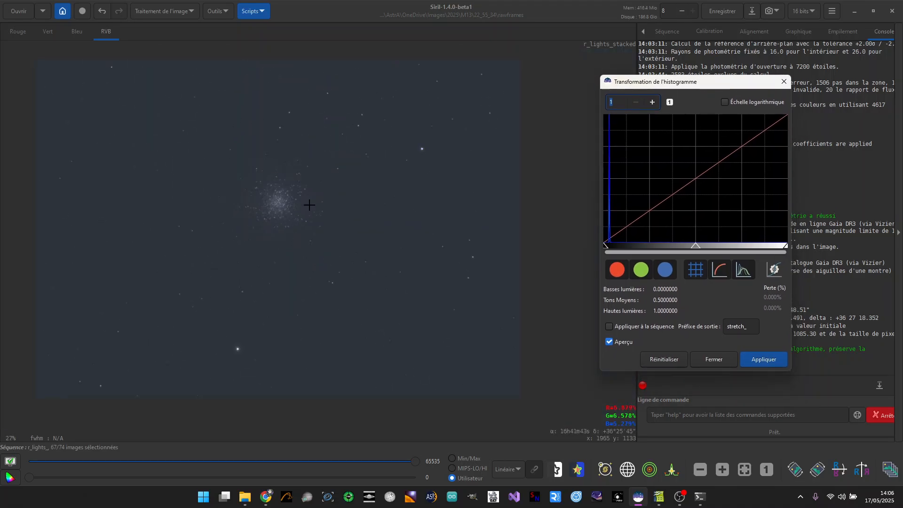
scroll(303, 227, down, 1)
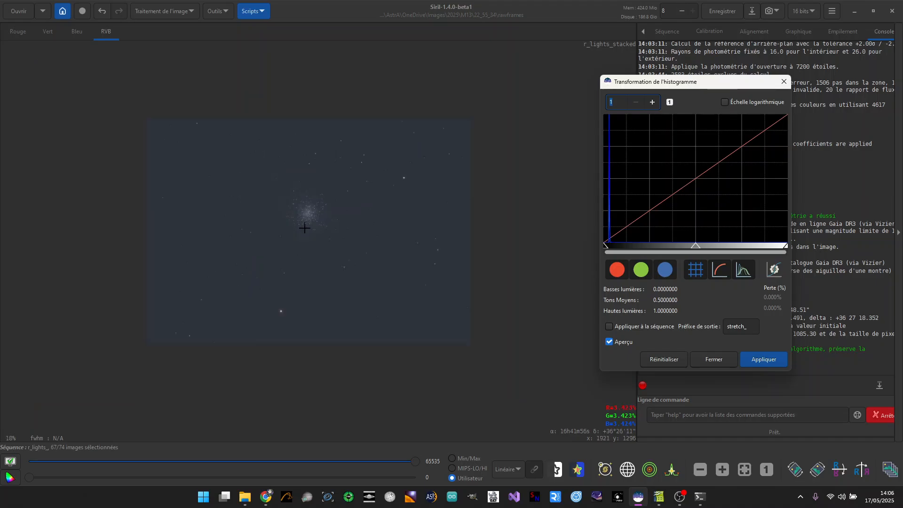
scroll(298, 214, up, 1)
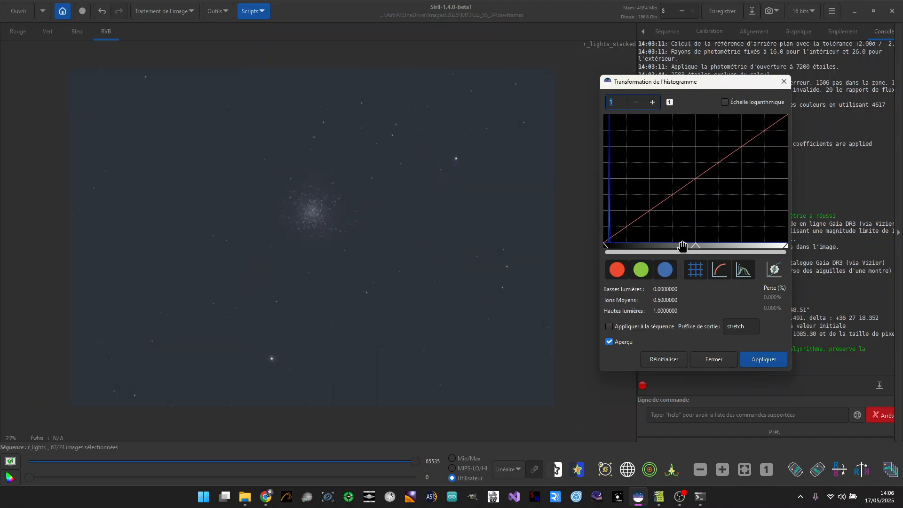
drag(699, 84, 603, 86)
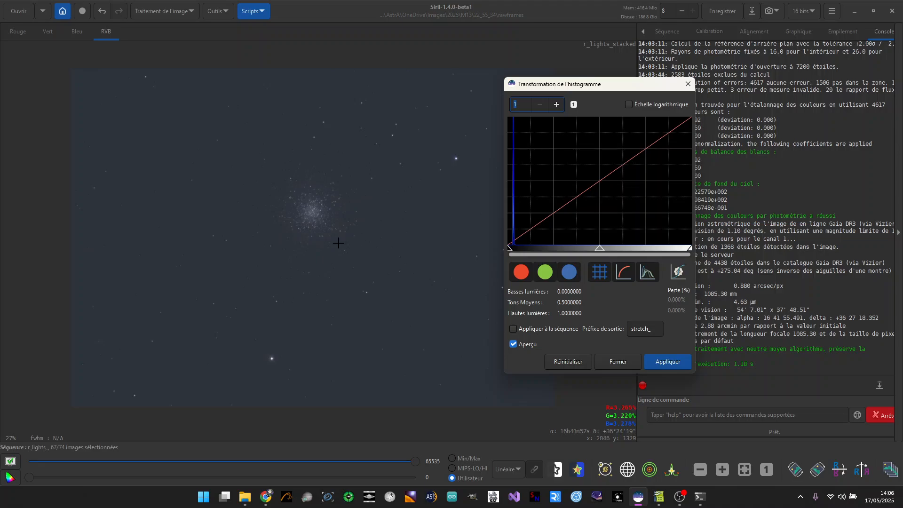
click(322, 205)
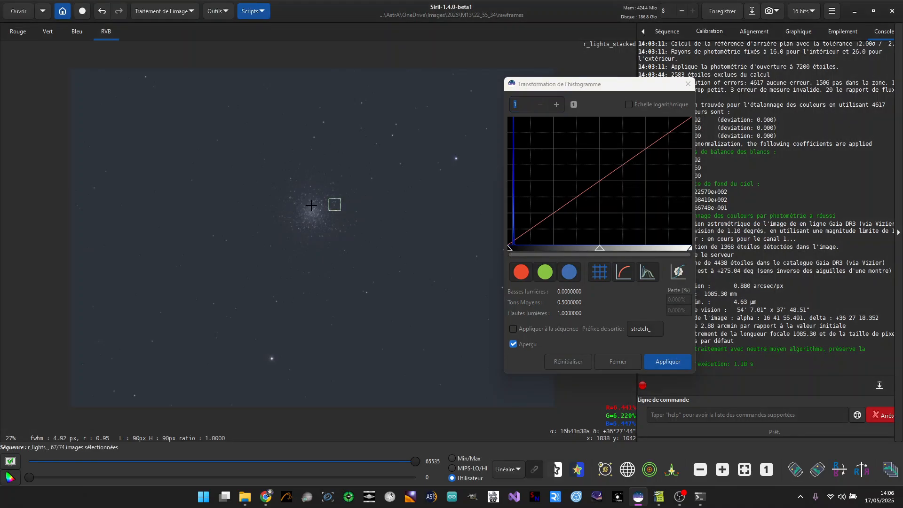
drag(330, 206, 284, 205)
scroll(308, 206, up, 2)
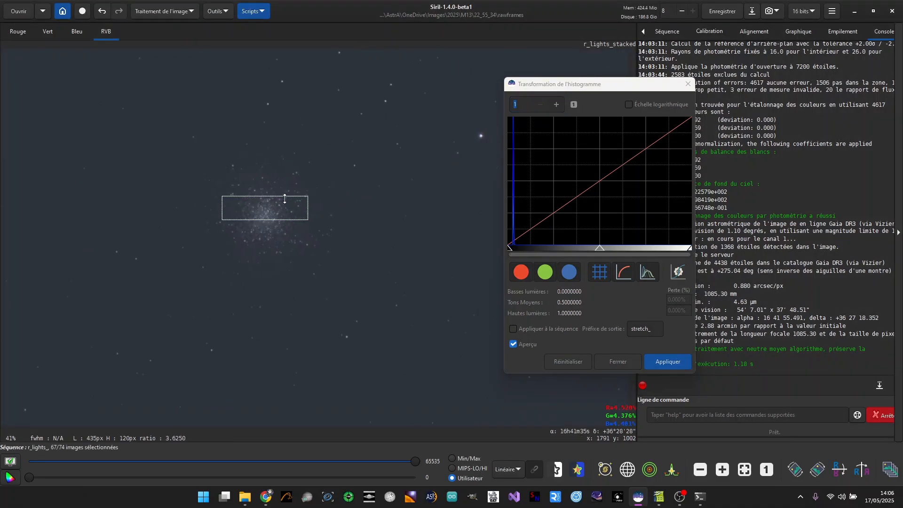
scroll(316, 202, down, 4)
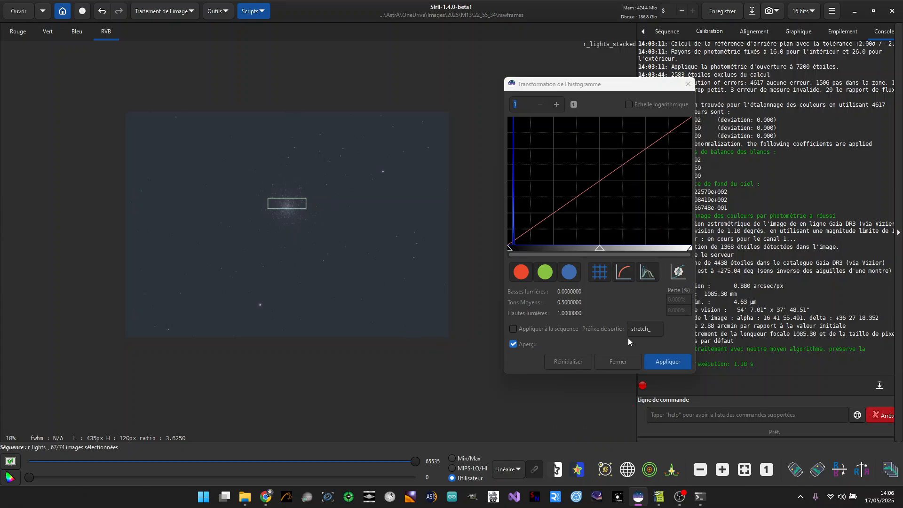
- Move and widen the histogram transformation window, set Tons Moyens to about 0.076 and apply the stretch
drag(576, 88, 527, 92)
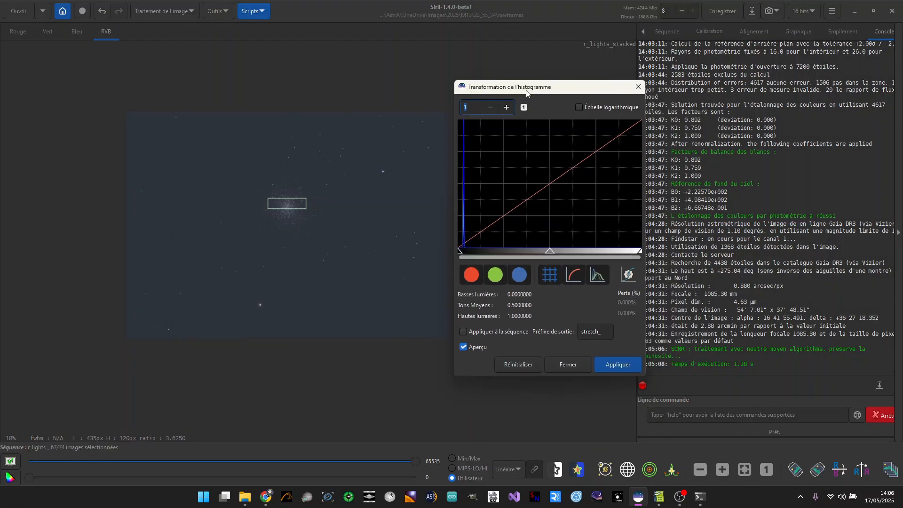
drag(647, 150, 864, 152)
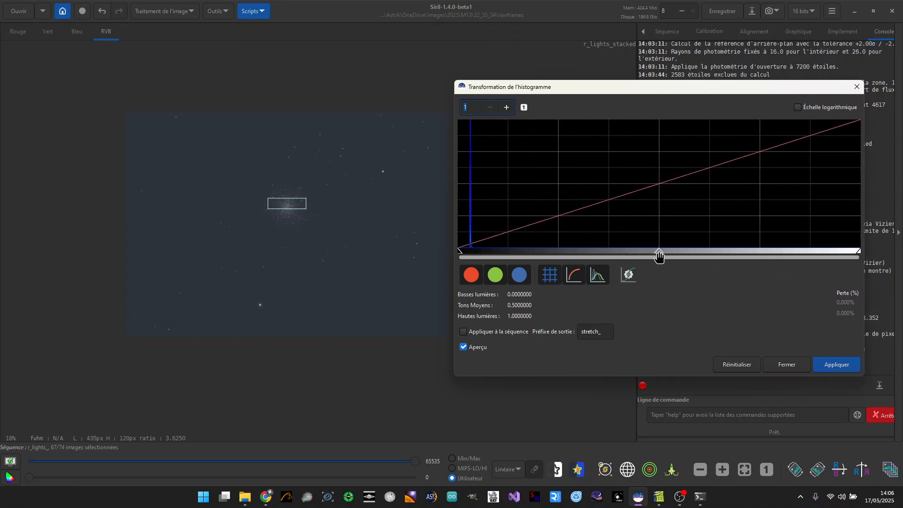
drag(659, 254, 489, 255)
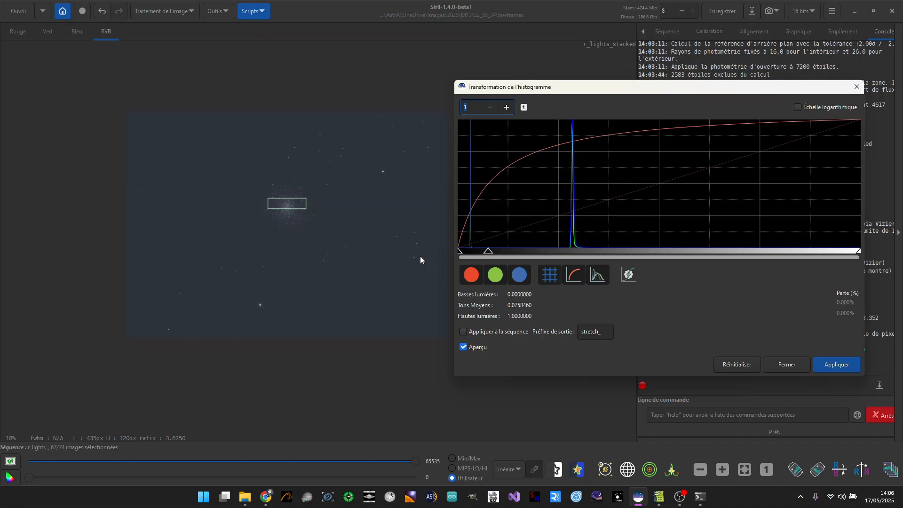
click(836, 362)
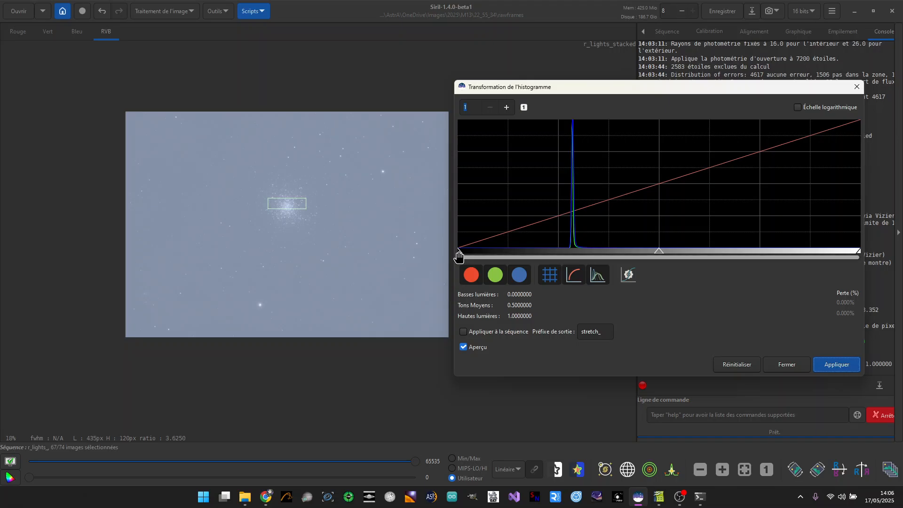
- Raise Basses lumières to about 0.271, just before the histogram peak, and apply the transformation
drag(461, 255, 518, 256)
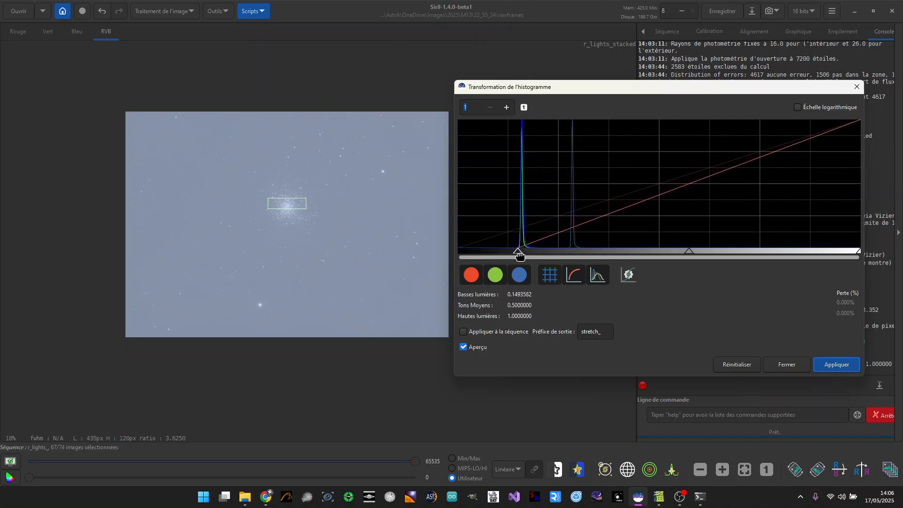
drag(627, 87, 534, 82)
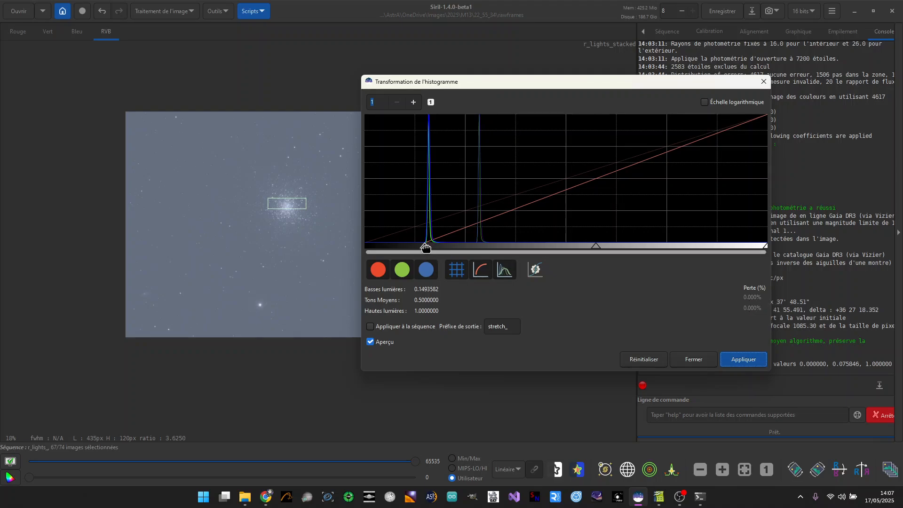
drag(425, 246, 445, 250)
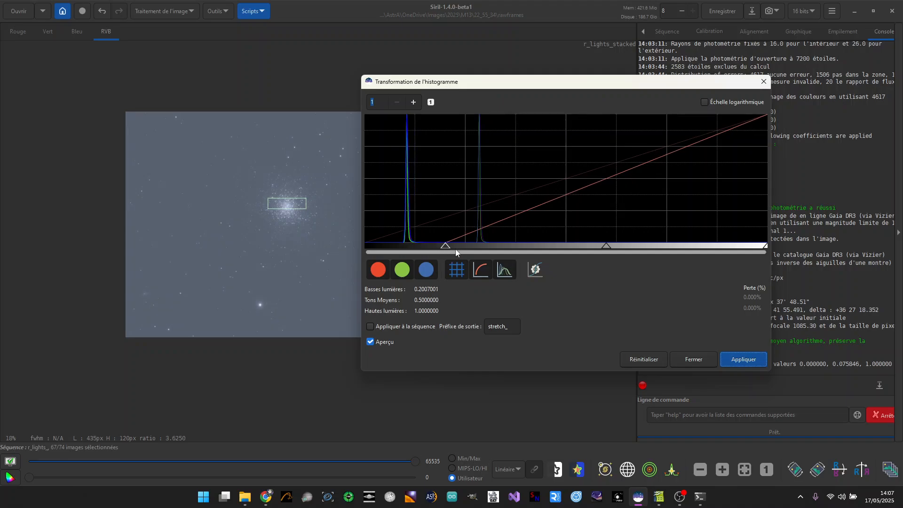
click(455, 250)
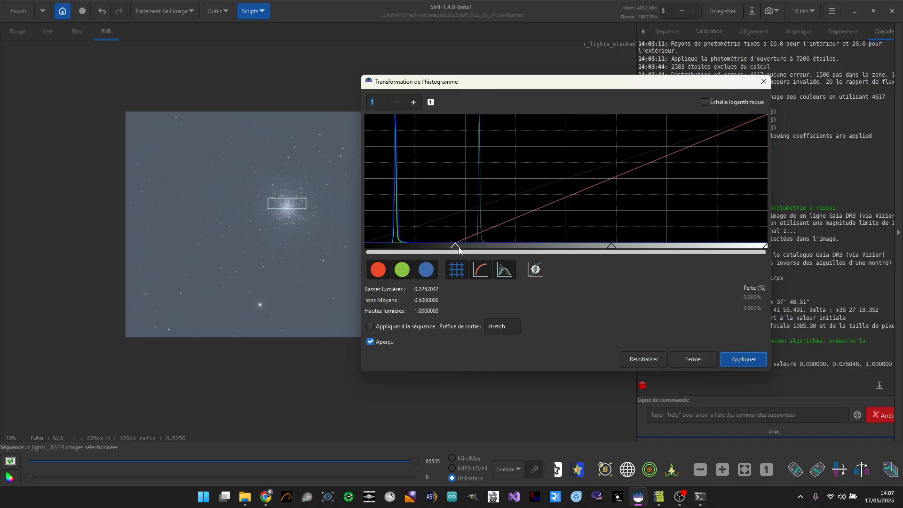
click(467, 251)
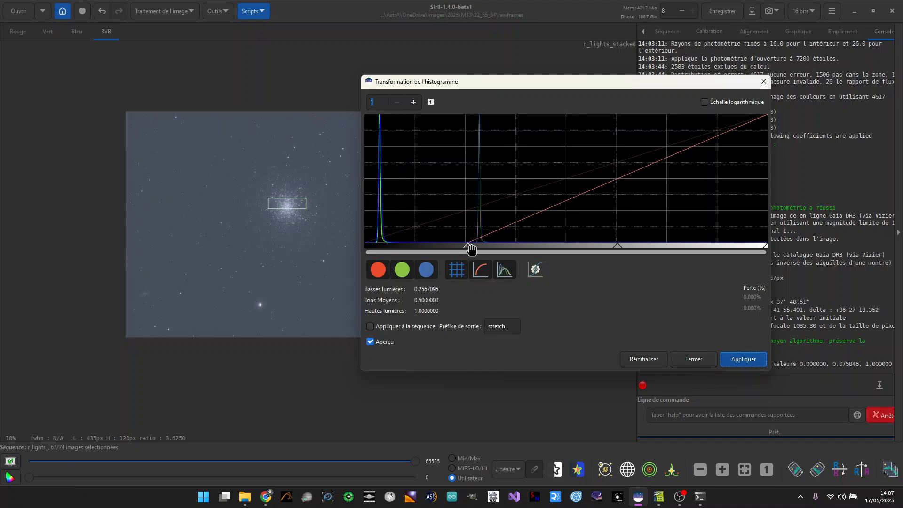
click(481, 246)
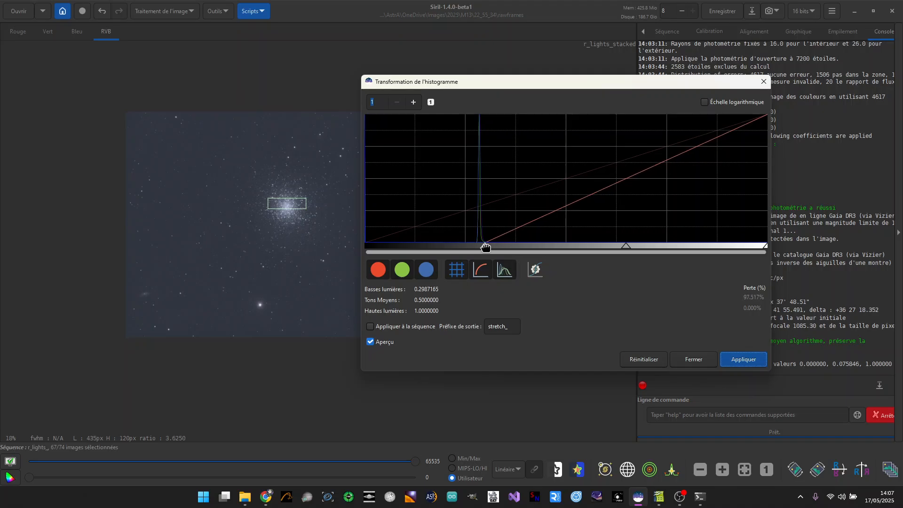
drag(482, 247, 474, 247)
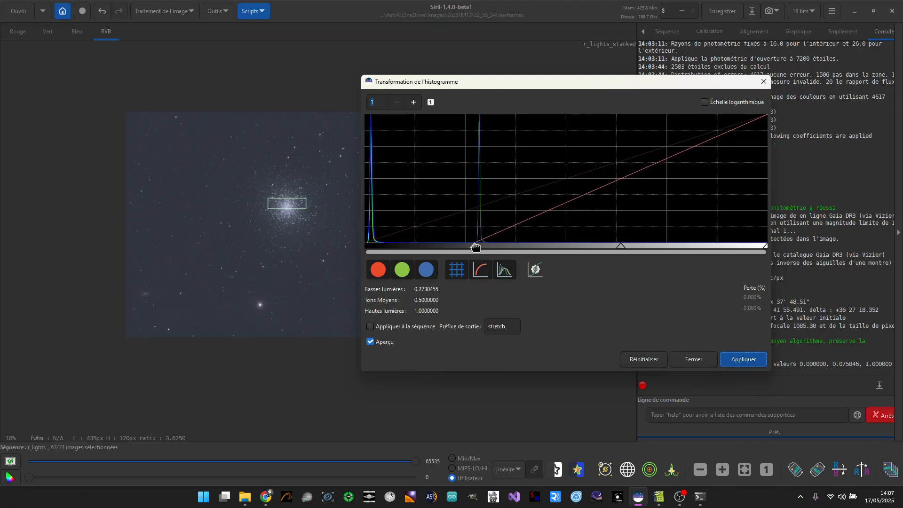
click(742, 362)
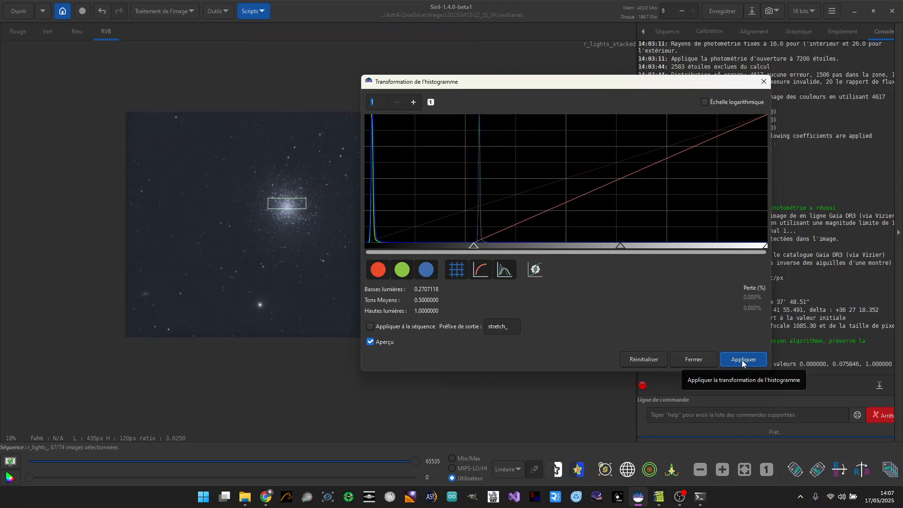
click(742, 362)
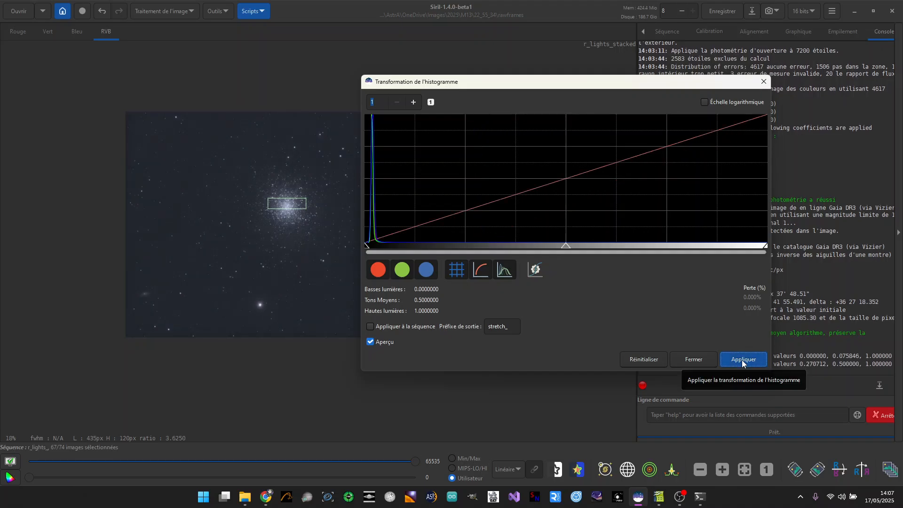
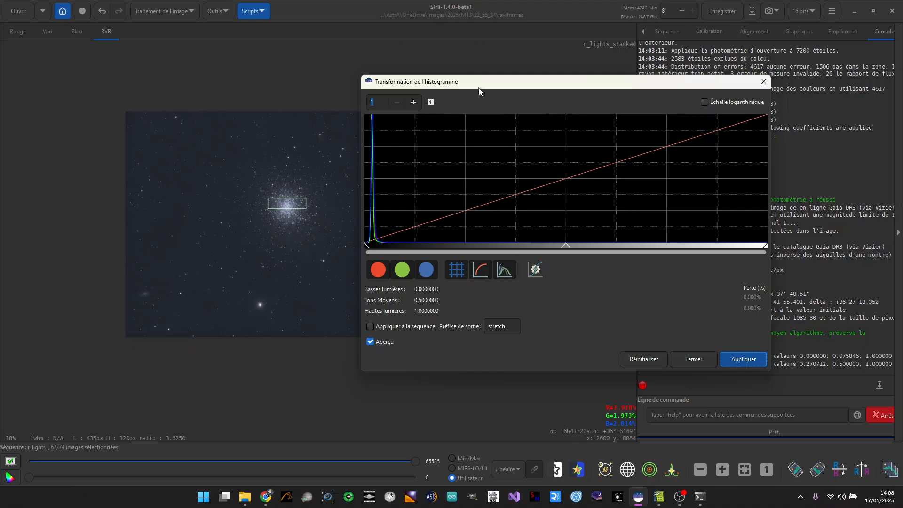
- Uncover the image and apply a second stretch with Tons Moyens at about 0.217
drag(481, 86, 568, 76)
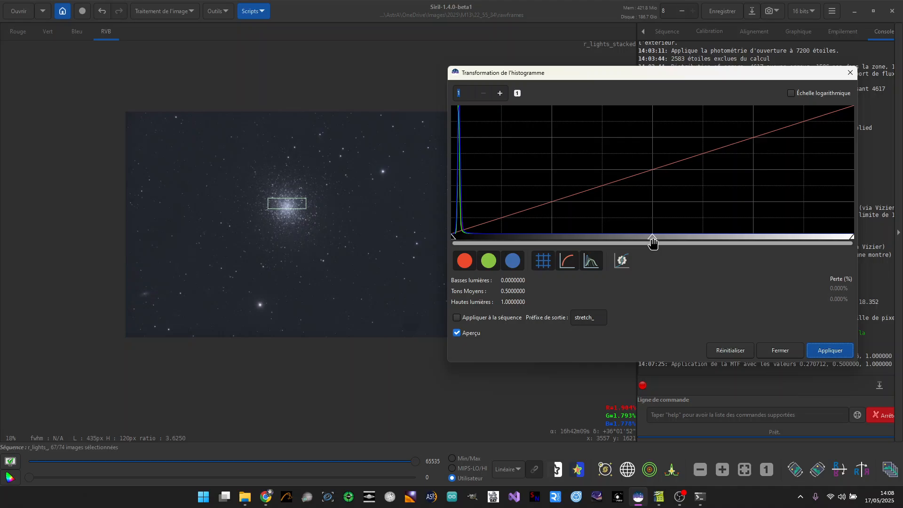
drag(651, 240, 539, 238)
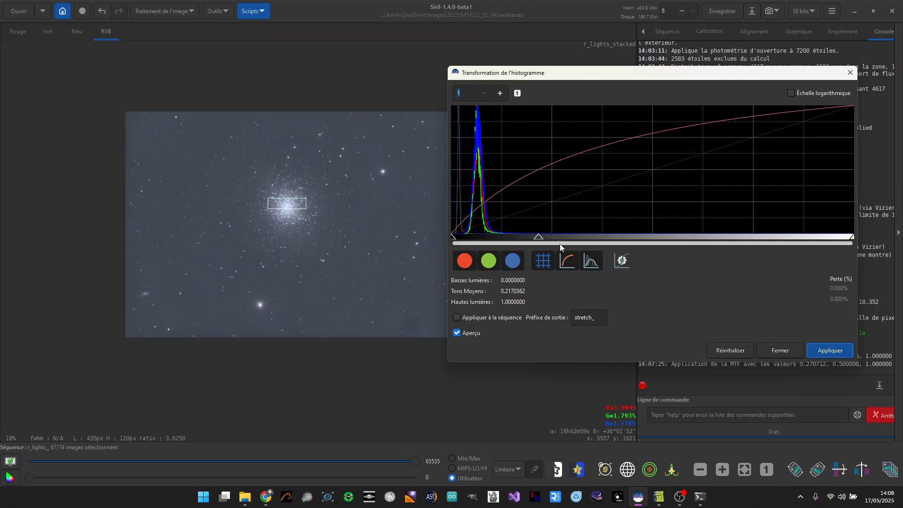
click(830, 352)
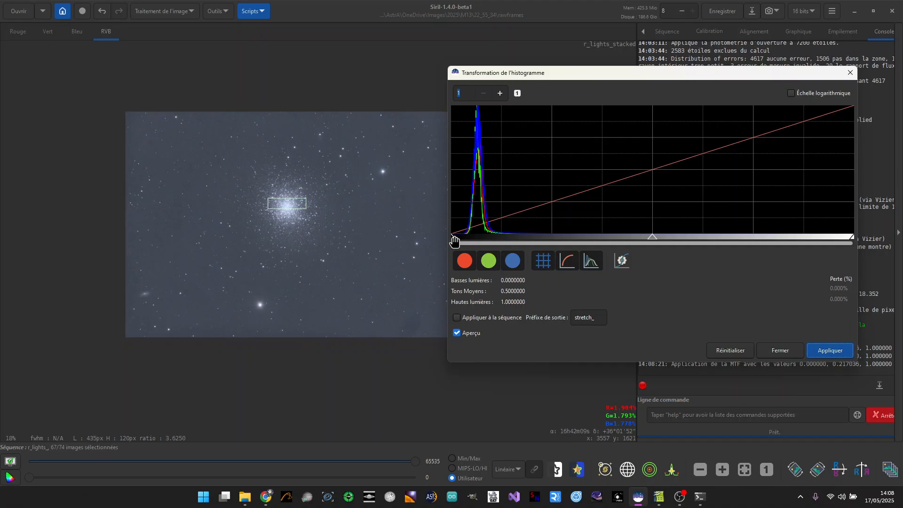
- Try to apply Basses lumières of about 0.035 to darken the sky background, and close the histogram transformation
drag(454, 240, 465, 239)
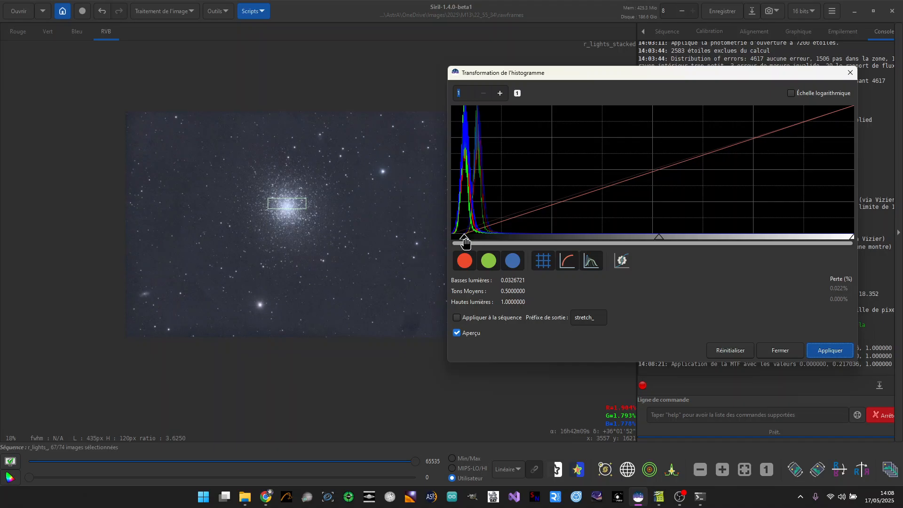
drag(465, 241, 470, 240)
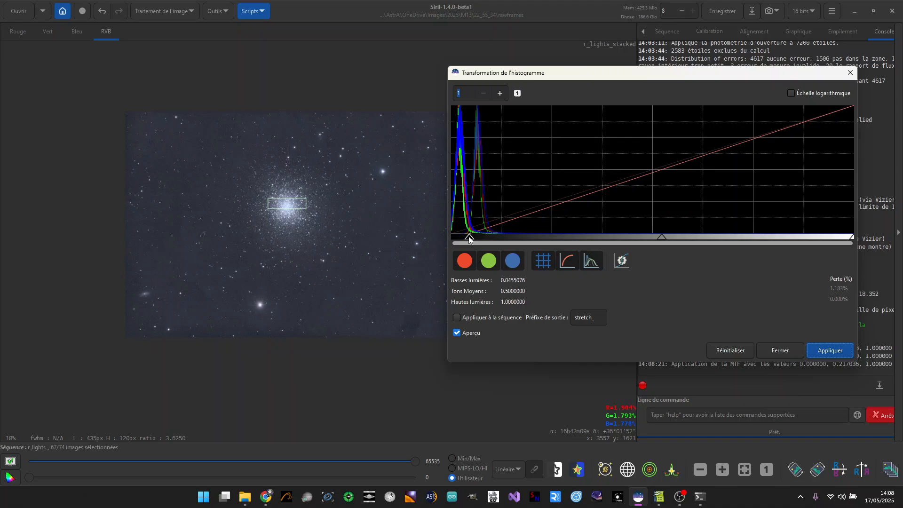
drag(469, 239, 467, 242)
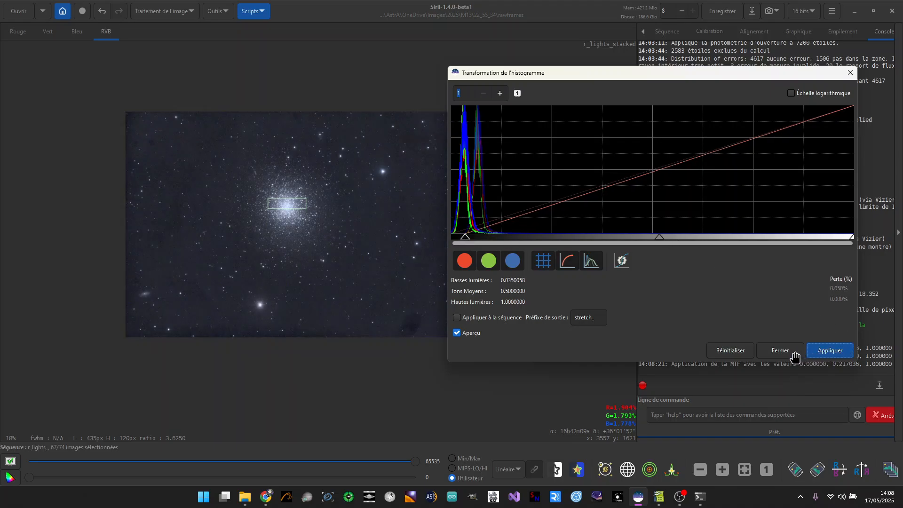
click(842, 351)
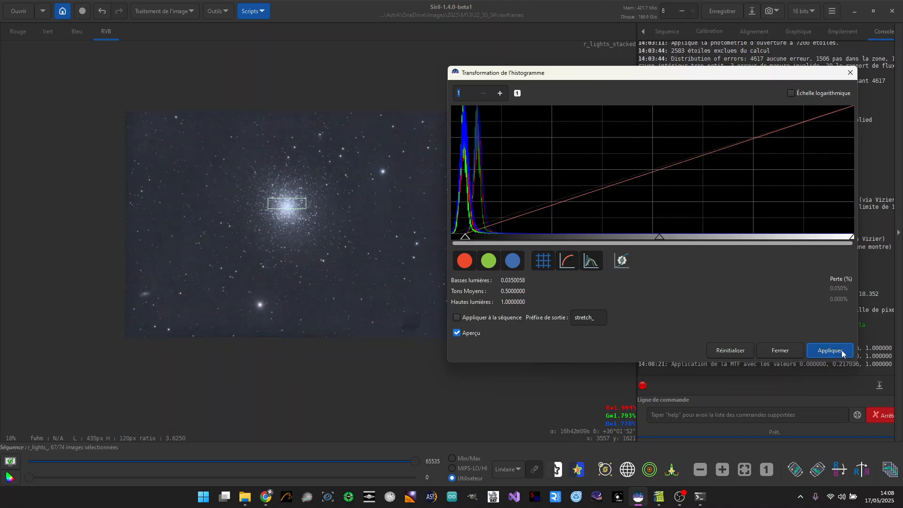
click(791, 354)
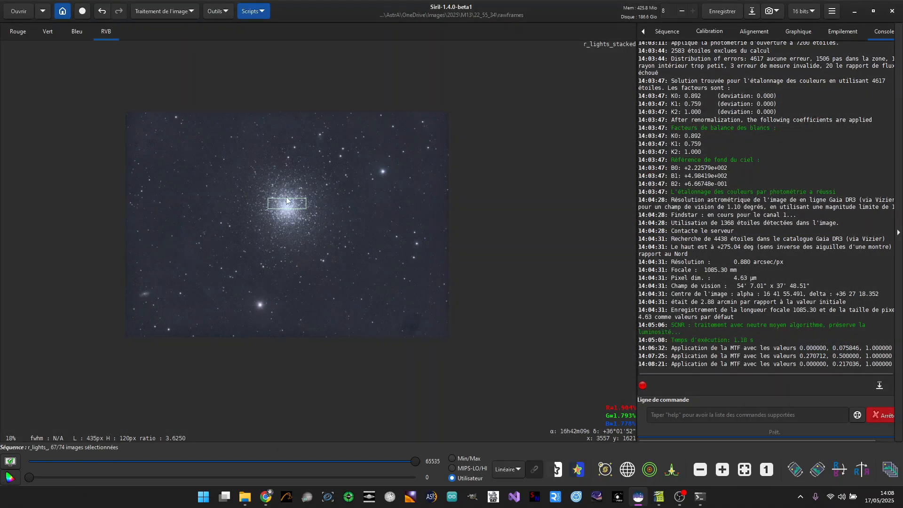
- Undo the latest histogram changes, including the stretch with midtones 0.217
click(103, 12)
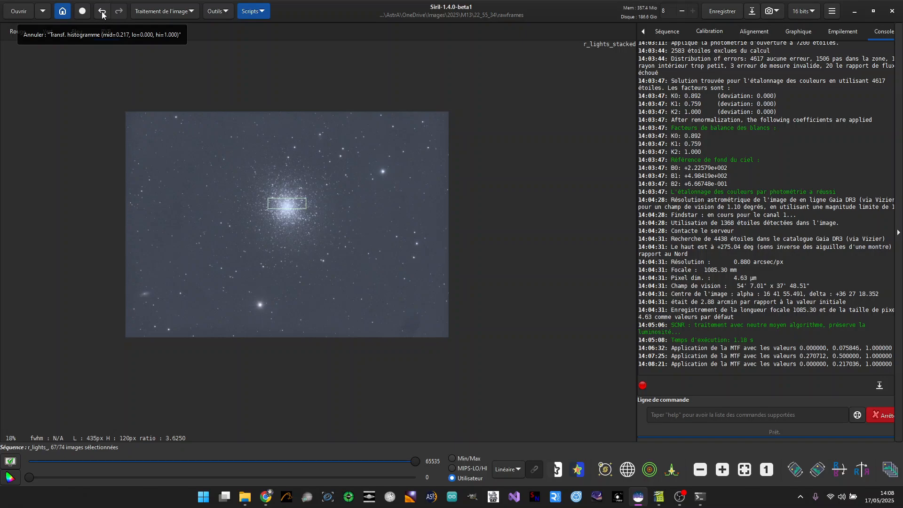
click(102, 13)
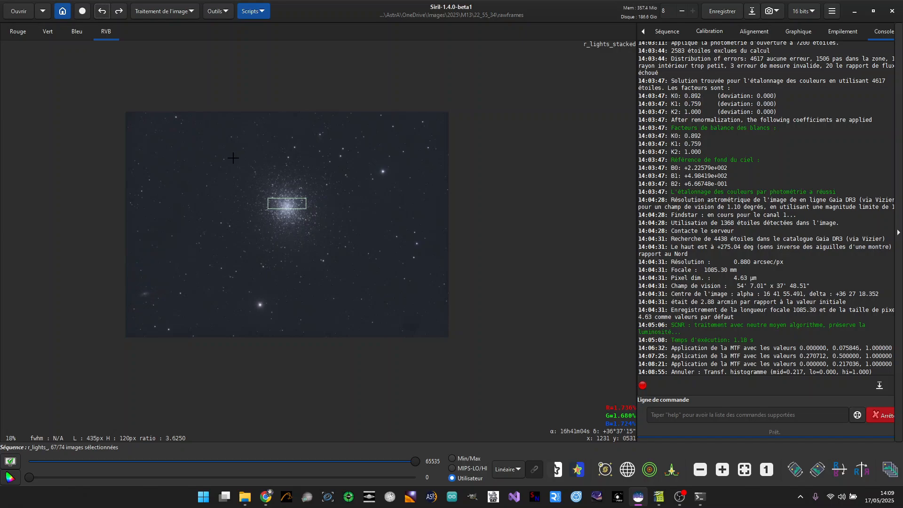
scroll(272, 218, up, 1)
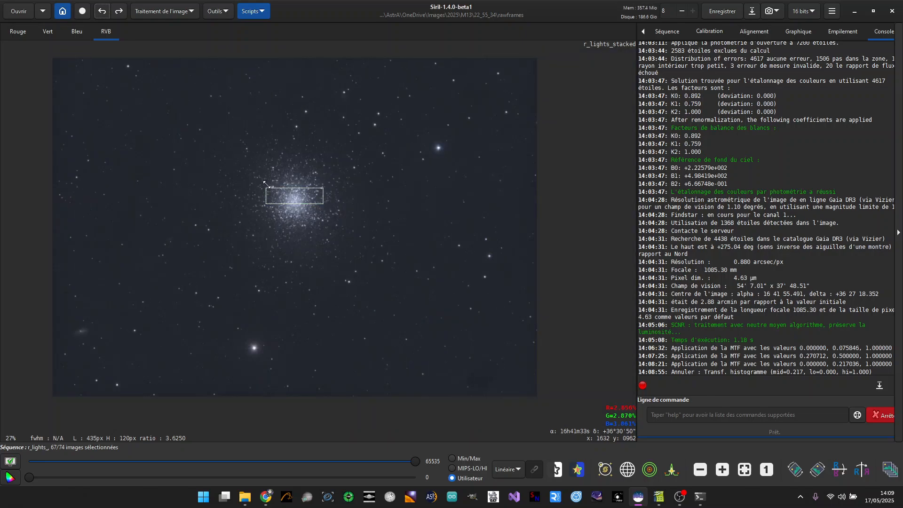
scroll(316, 218, up, 2)
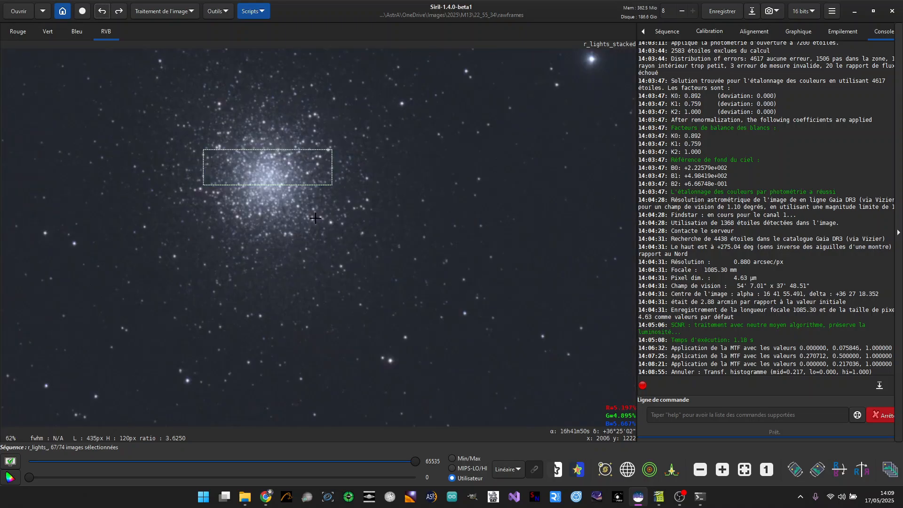
scroll(316, 218, down, 2)
drag(289, 201, 331, 239)
right_click(340, 239)
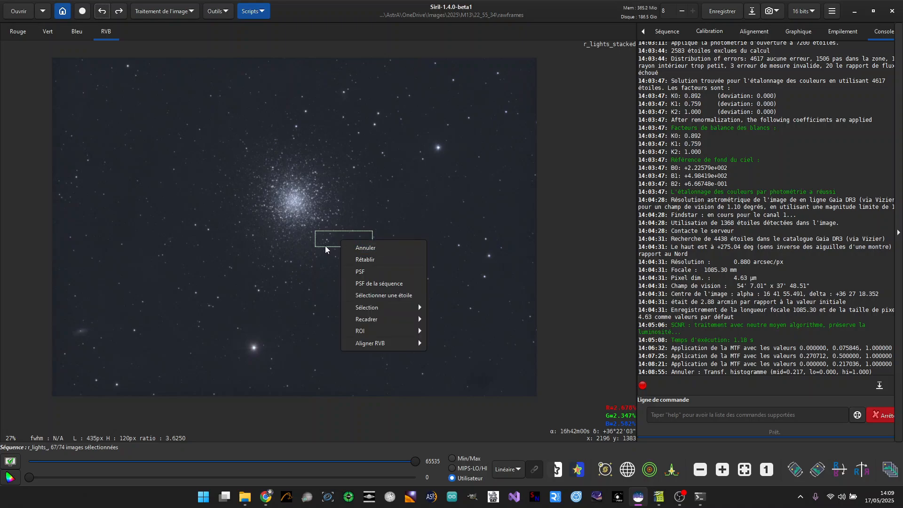
click(49, 68)
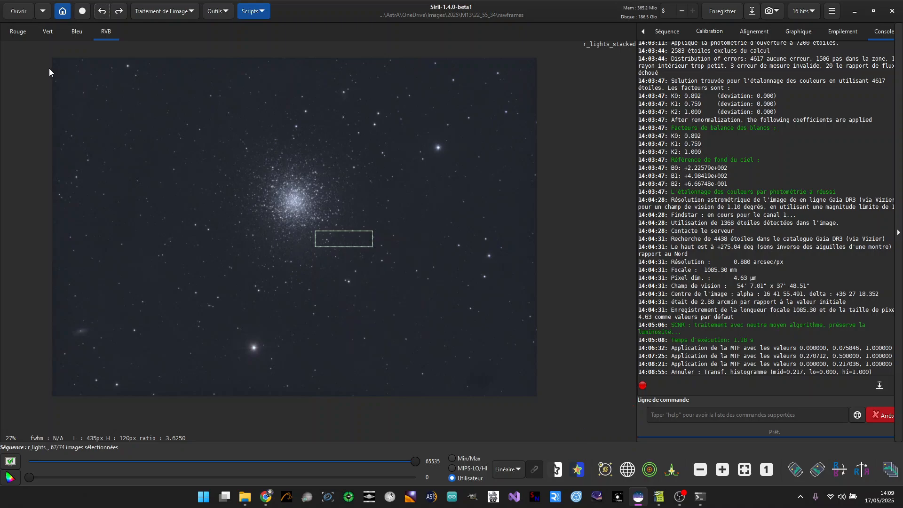
- Draw a selection around the cluster and extend its edges to cover the full image, about 3689 × 2577 px
drag(59, 61, 560, 387)
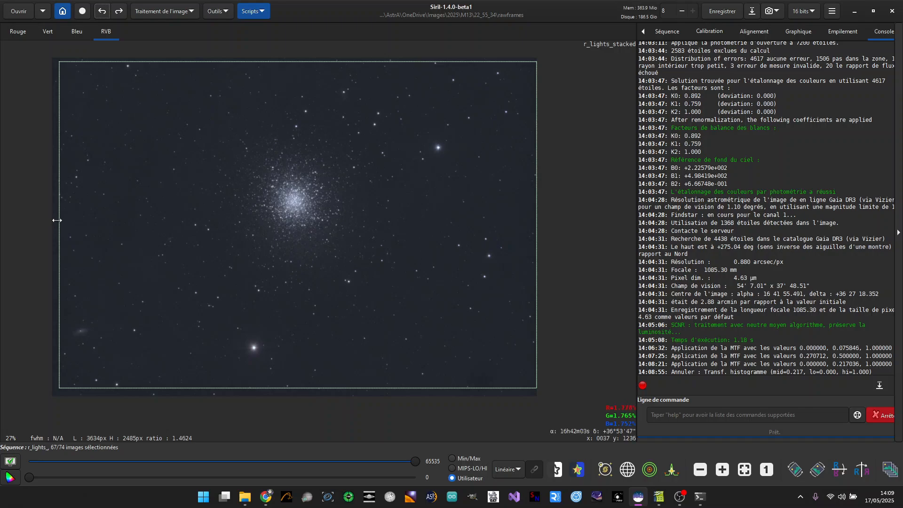
drag(56, 220, 35, 220)
drag(165, 61, 170, 49)
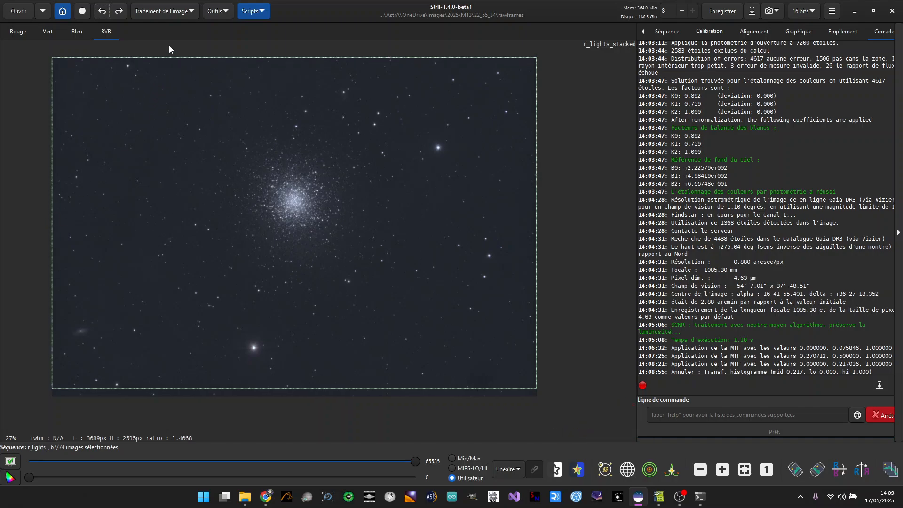
drag(297, 387, 297, 396)
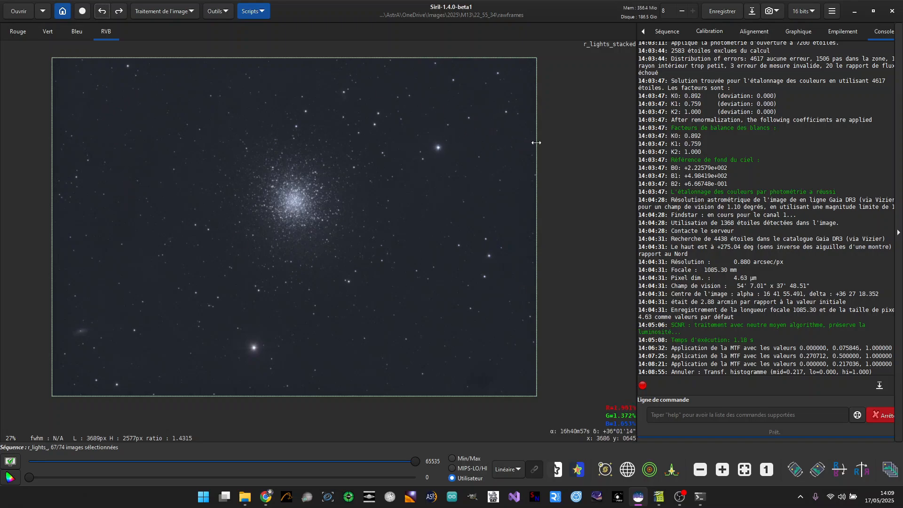
- Shrink the selection to about 1018 × 1020 px and move it over the left half of the cluster
drag(537, 143, 186, 118)
drag(145, 61, 145, 152)
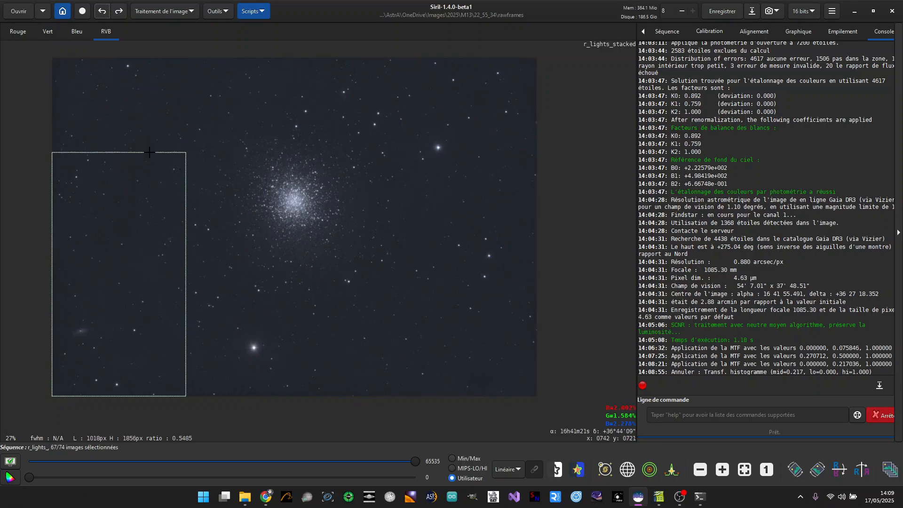
drag(146, 395, 149, 284)
drag(119, 228, 228, 210)
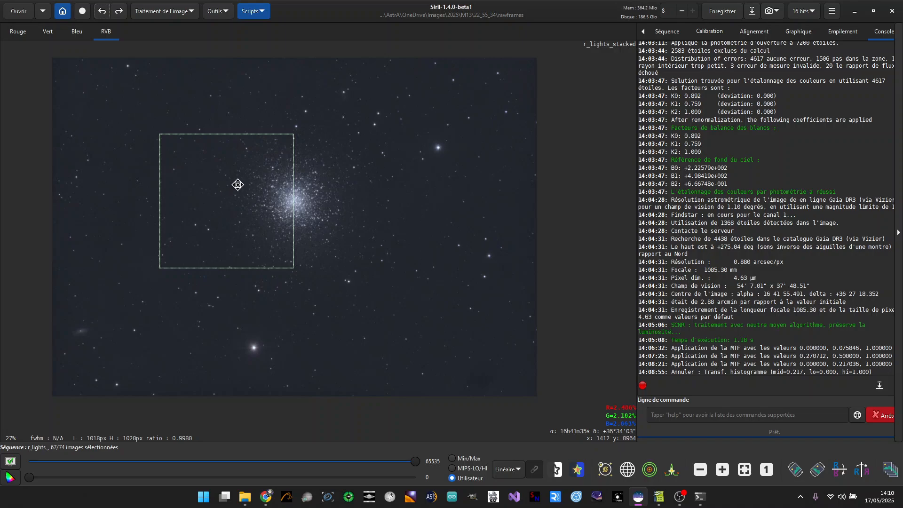
- Define the region of interest (ROI) from the current selection
right_click(211, 197)
mouse_move(241, 294)
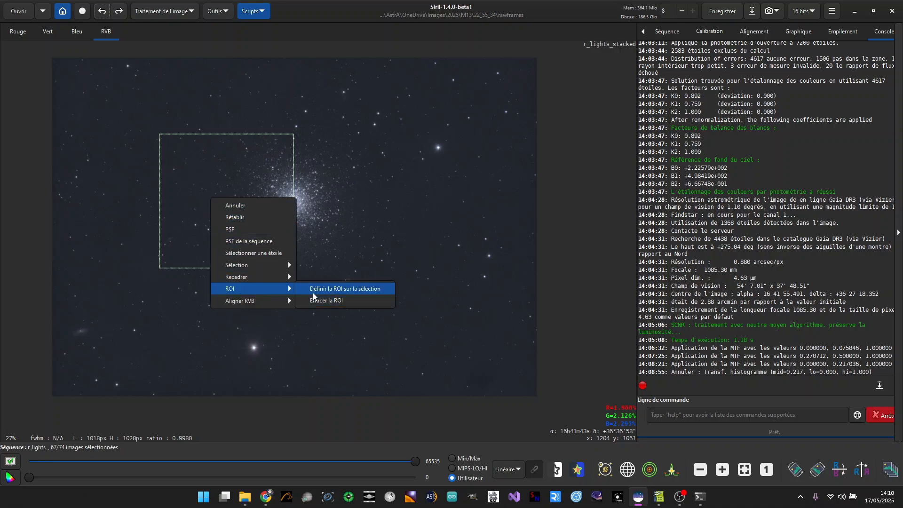
click(345, 289)
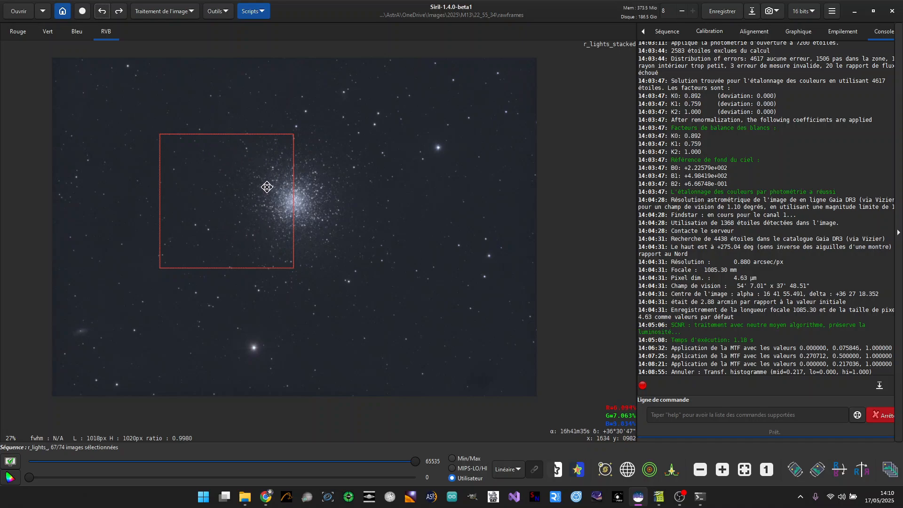
- Open the histogram transformation with the ROI active, dismiss the ROI support notice, and close the tool without applying anything
click(164, 11)
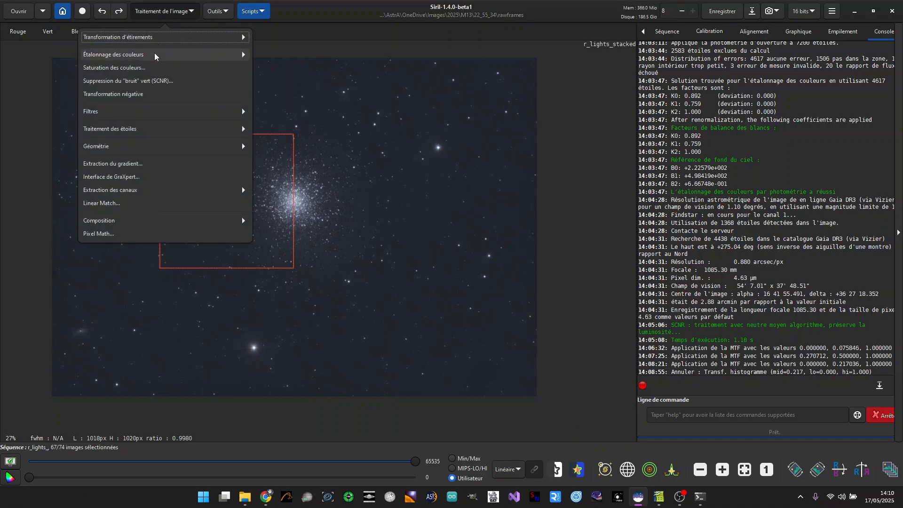
click(145, 39)
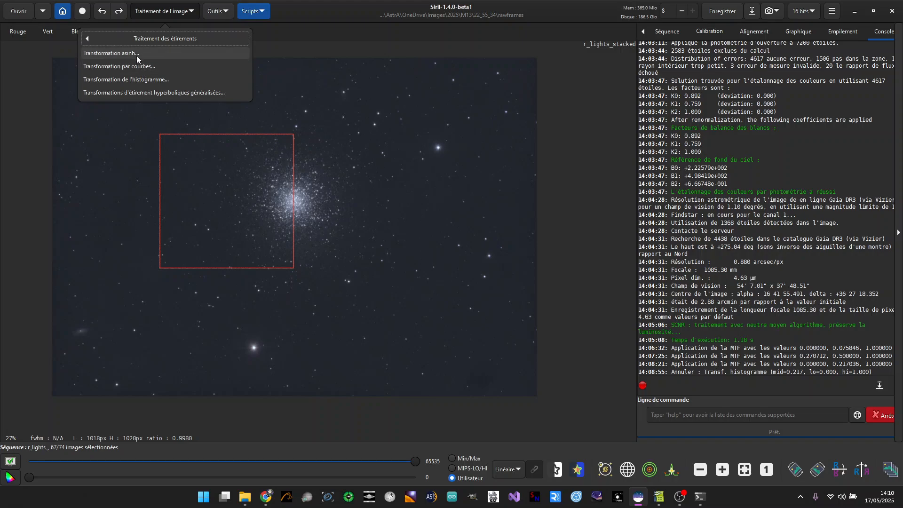
click(141, 80)
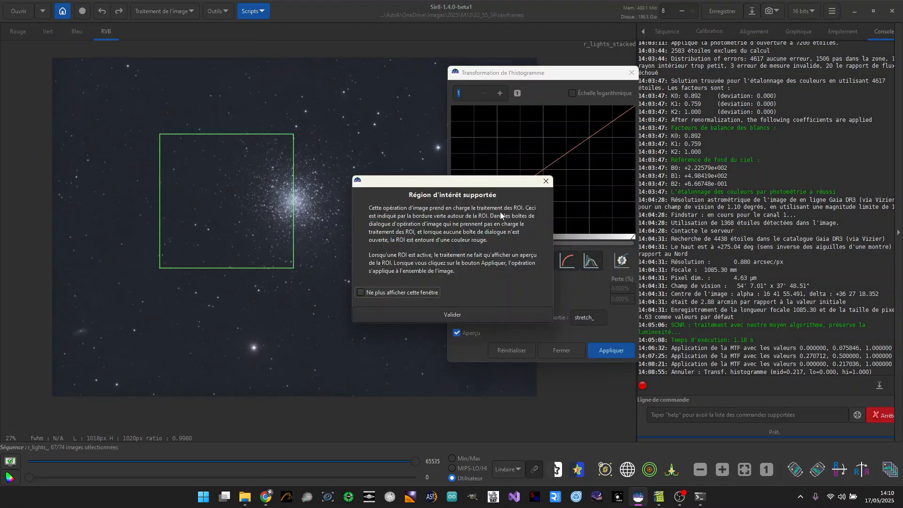
click(543, 183)
click(562, 349)
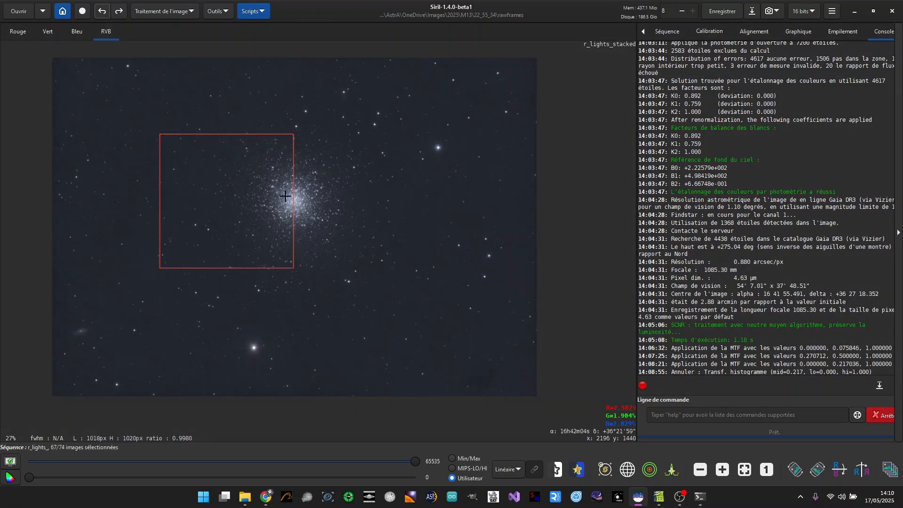
- View the denoising settings in the GraXpert interface with the ROI active, dismissing the ROI notices, and close it without applying
scroll(270, 164, up, 2)
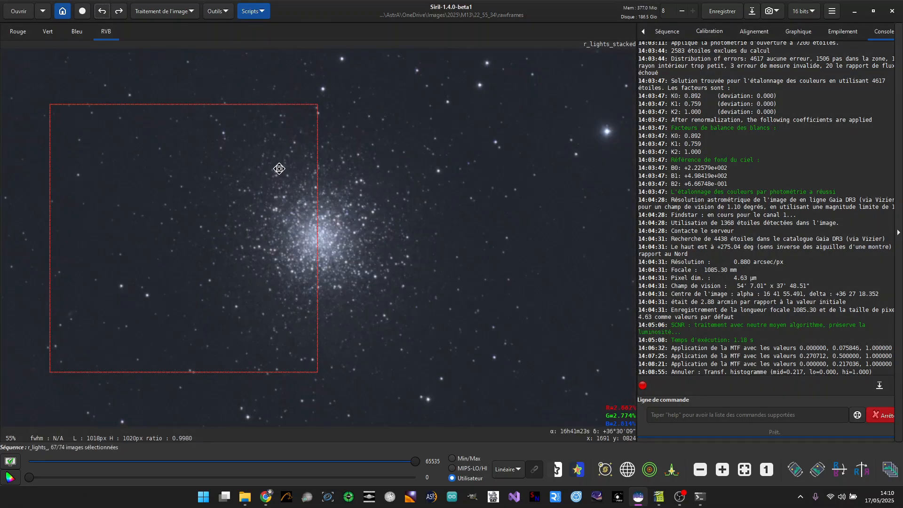
scroll(281, 156, up, 1)
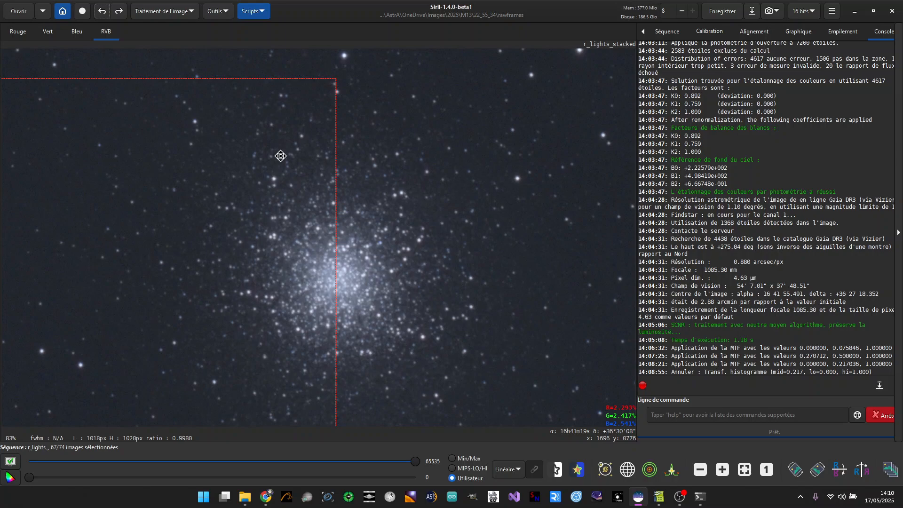
scroll(280, 155, down, 1)
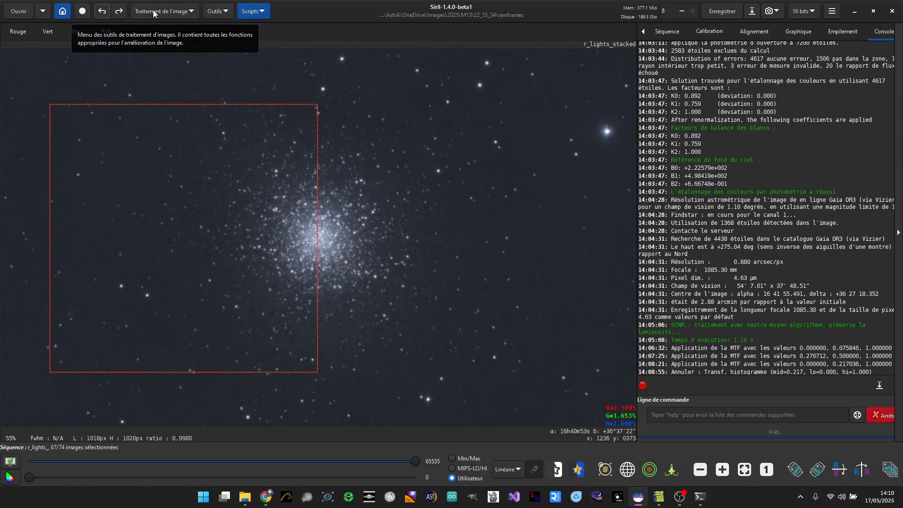
click(154, 12)
click(138, 176)
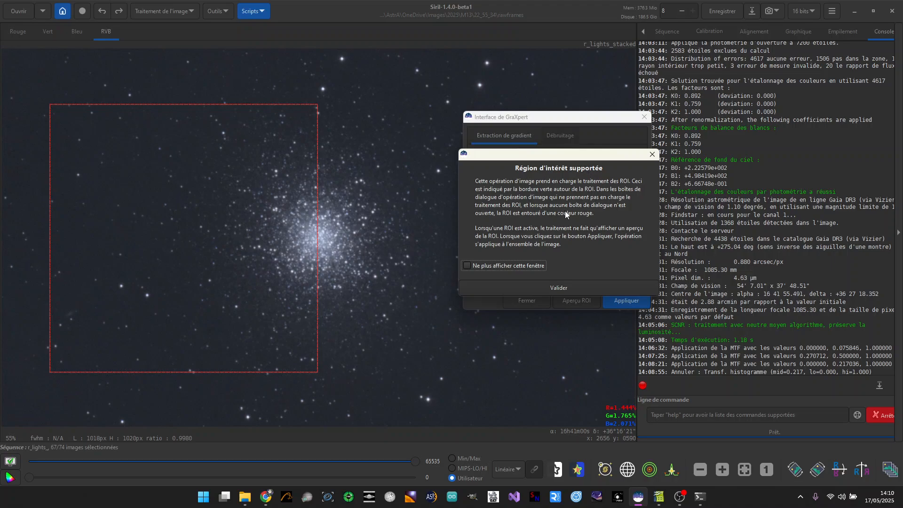
click(652, 155)
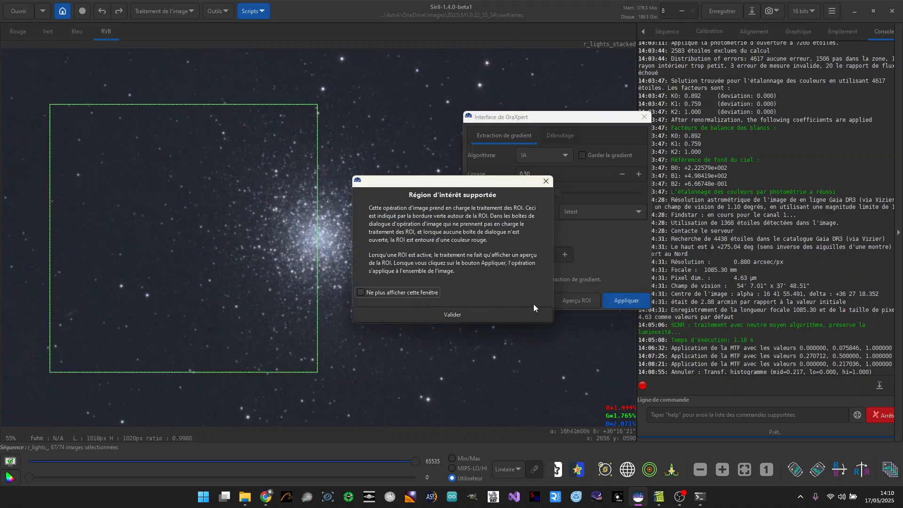
click(467, 312)
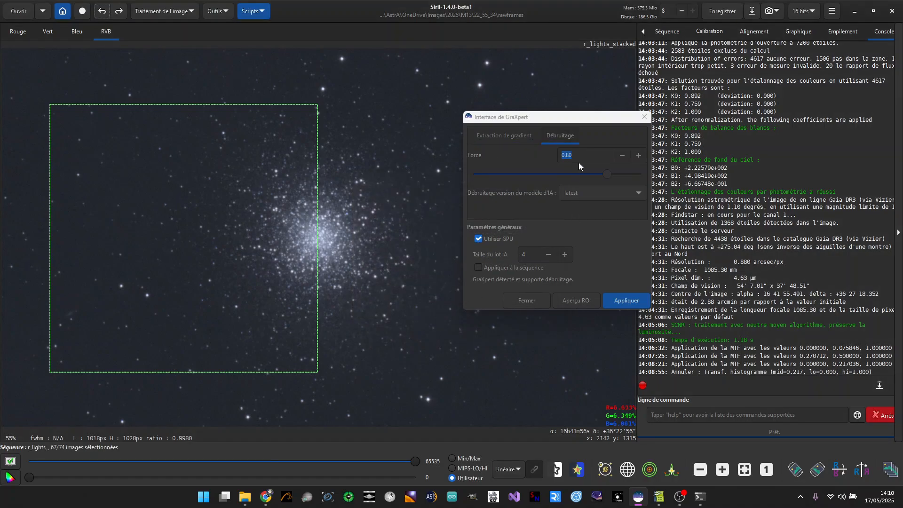
key(Escape)
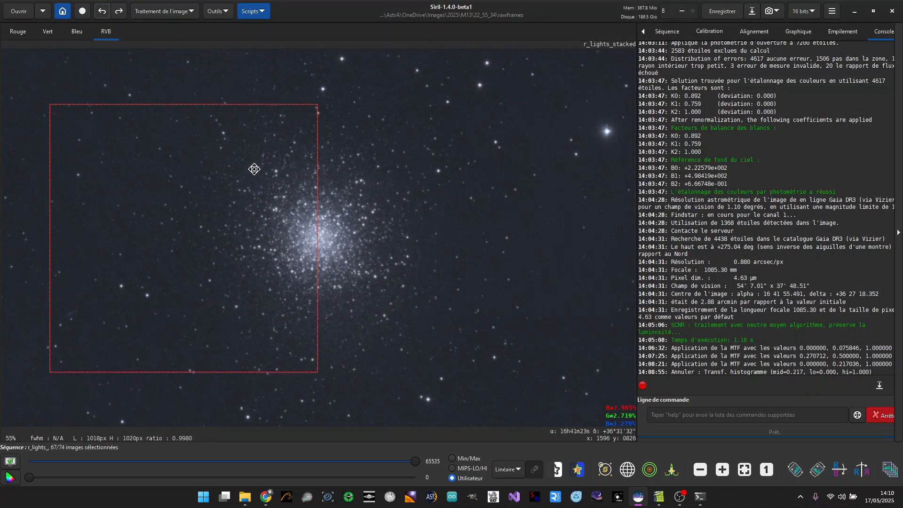
scroll(254, 168, down, 1)
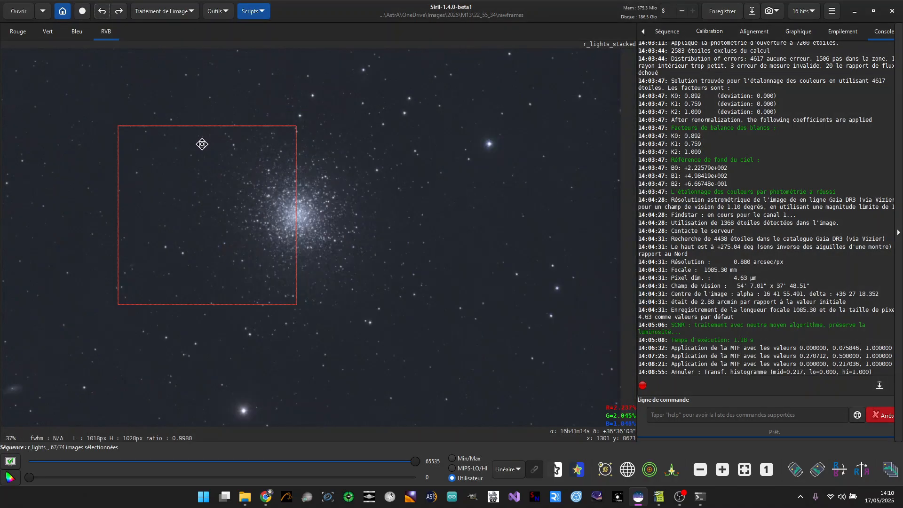
- Clear the region of interest (ROI) from the image
click(189, 16)
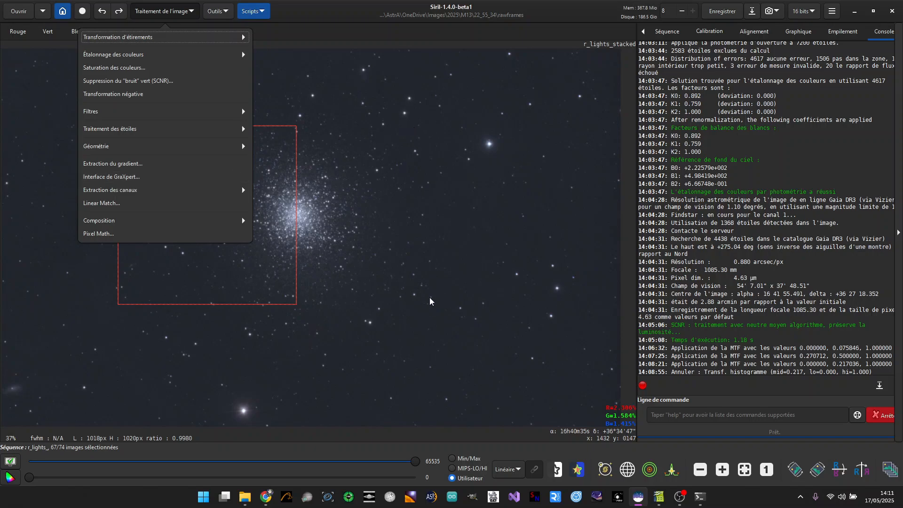
click(444, 227)
scroll(444, 227, down, 2)
right_click(318, 225)
mouse_move(348, 316)
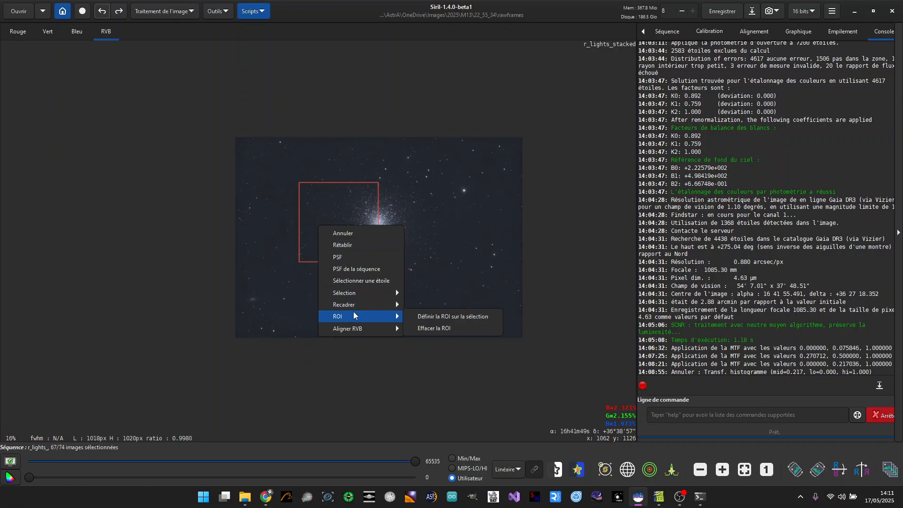
click(435, 317)
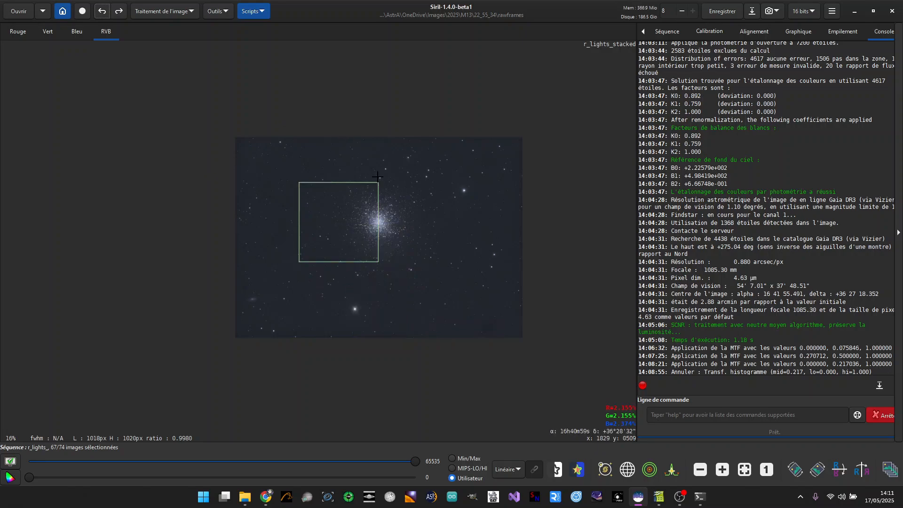
- Save the image as m13.fits in the rawframes folder, in 16-bit unsigned integer format with the MIPS-HI and MIPS-LO values
scroll(328, 125, up, 1)
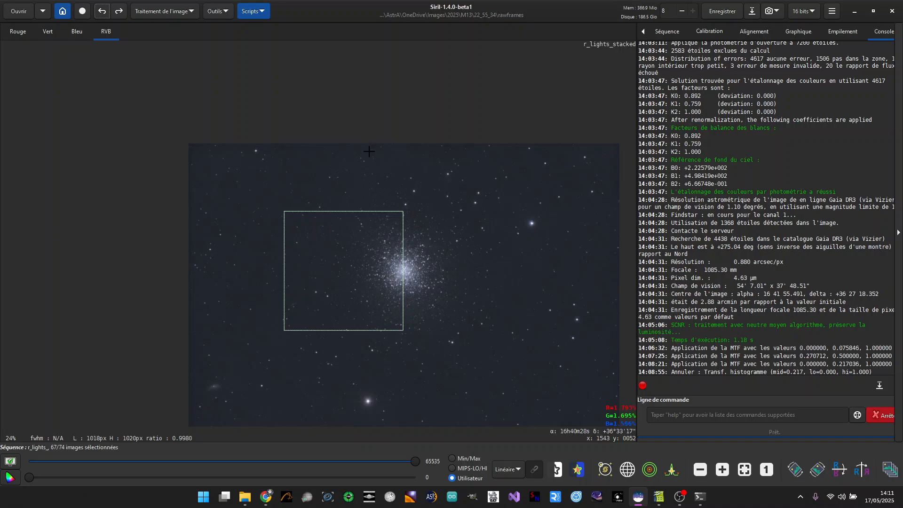
drag(369, 158, 282, 93)
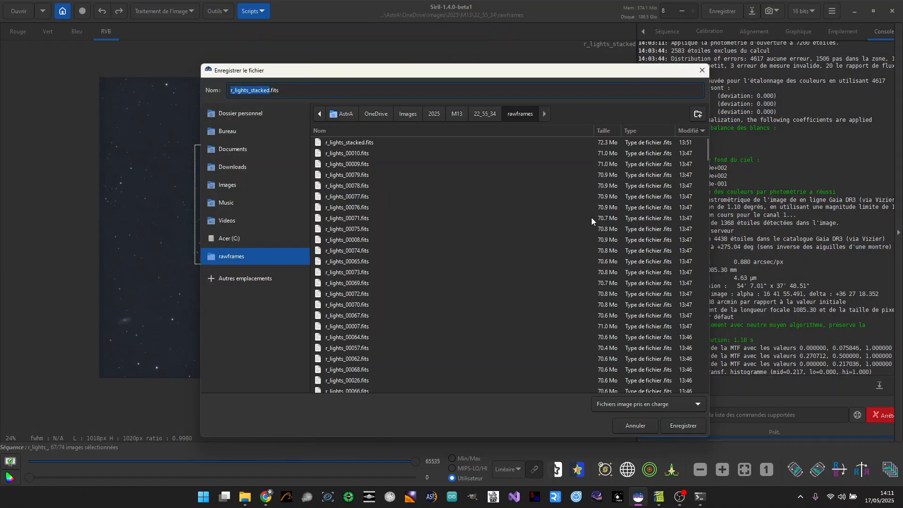
text(m13)
click(685, 425)
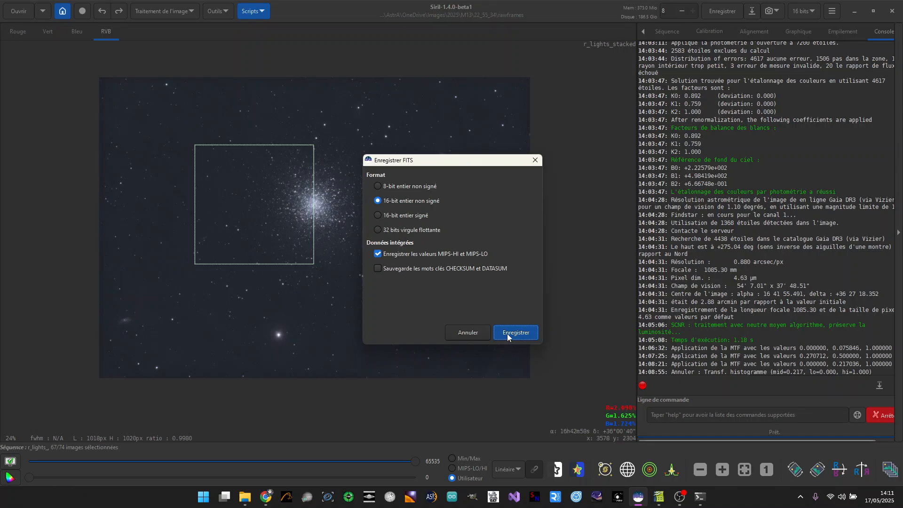
click(506, 333)
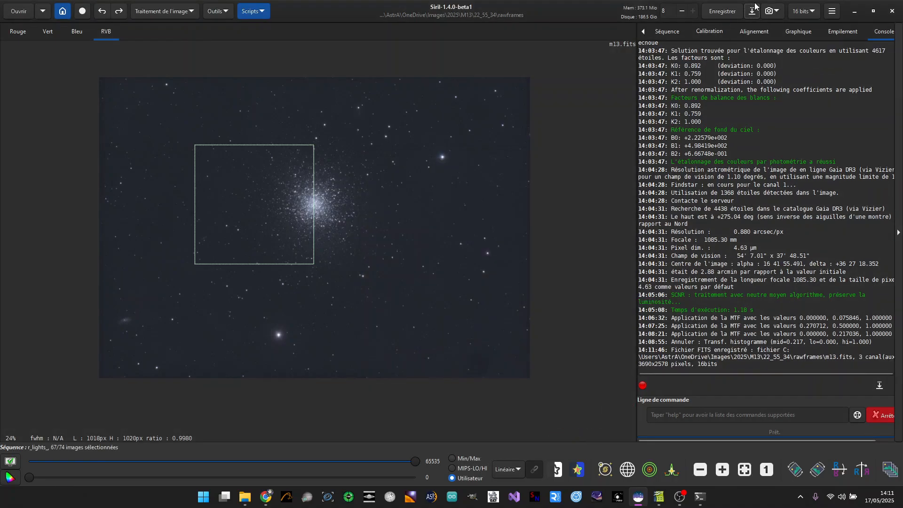
- Save a copy as m13.tif in ASTRO-TIFF format, 16-bit unsigned integer without compression
click(752, 12)
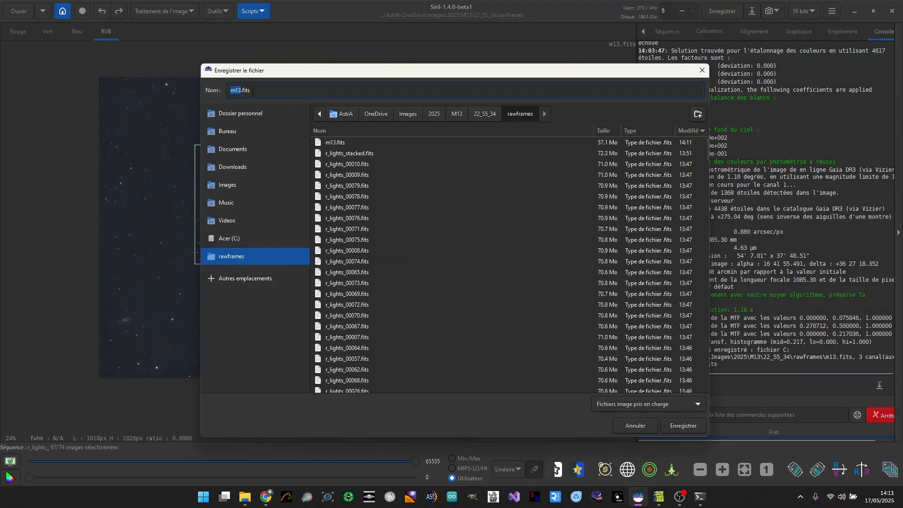
drag(244, 89, 250, 90)
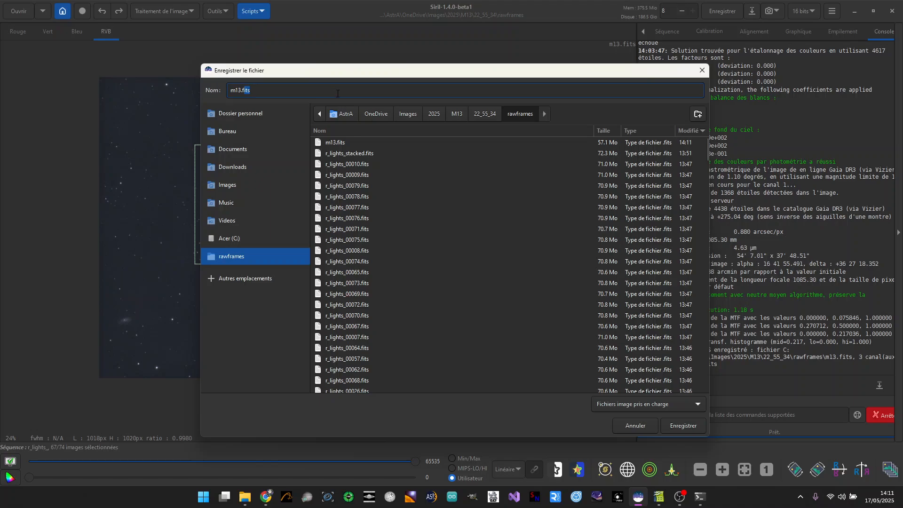
key(BackSpace)
key(BackSpace)
text(ti)
click(677, 429)
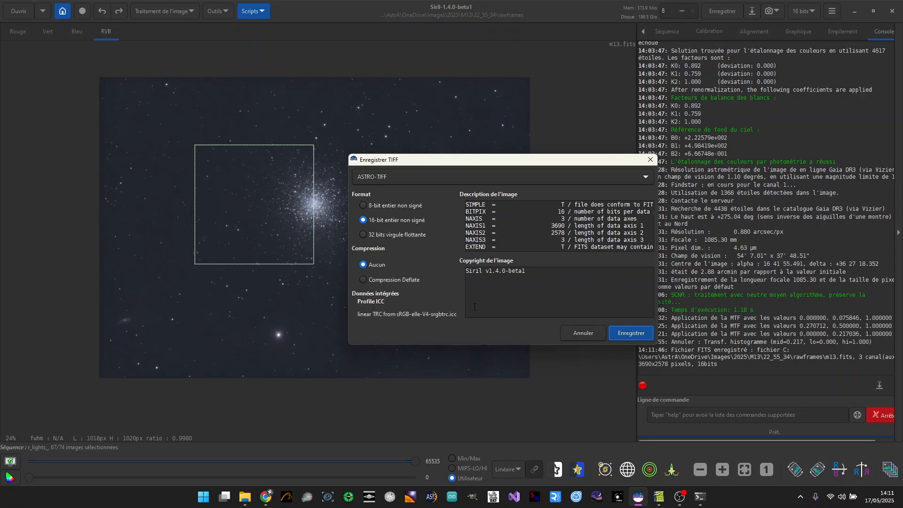
click(633, 335)
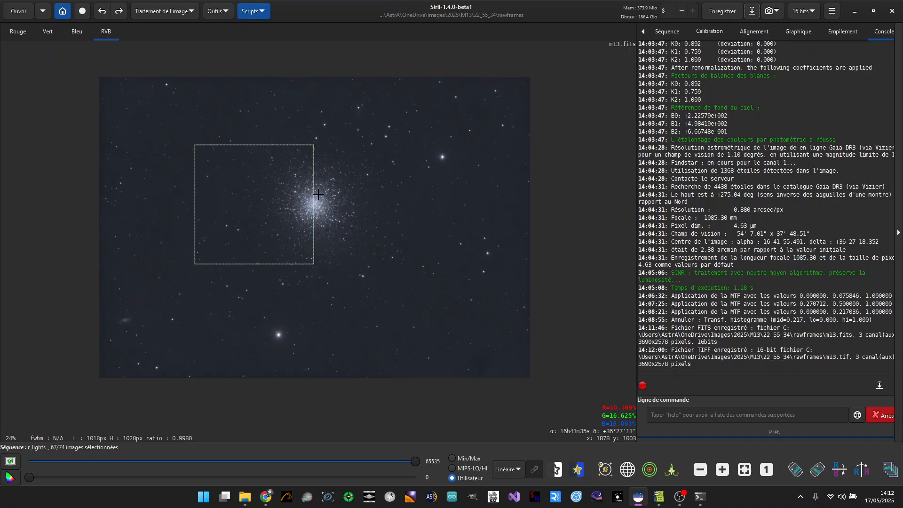
- Denoise the full image with GraXpert at strength 0.80, using the GPU and an AI batch size of 8, and close its interface
click(186, 15)
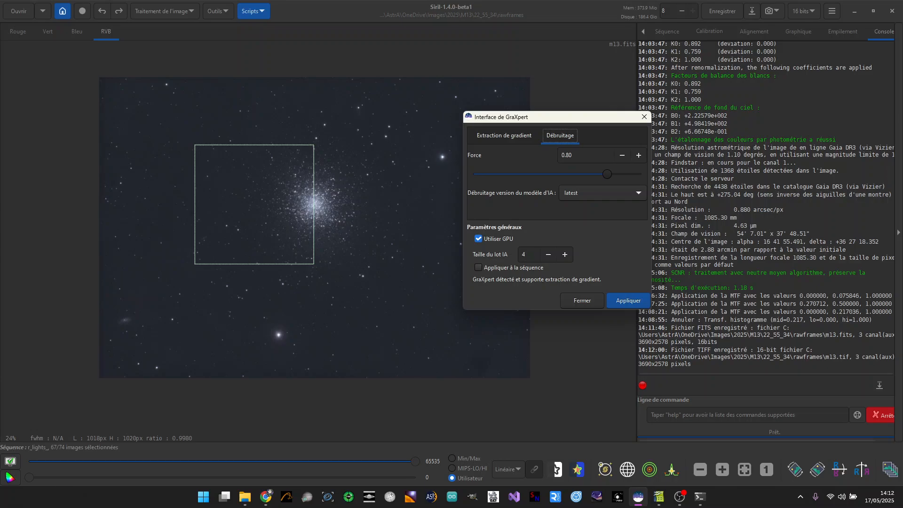
click(565, 255)
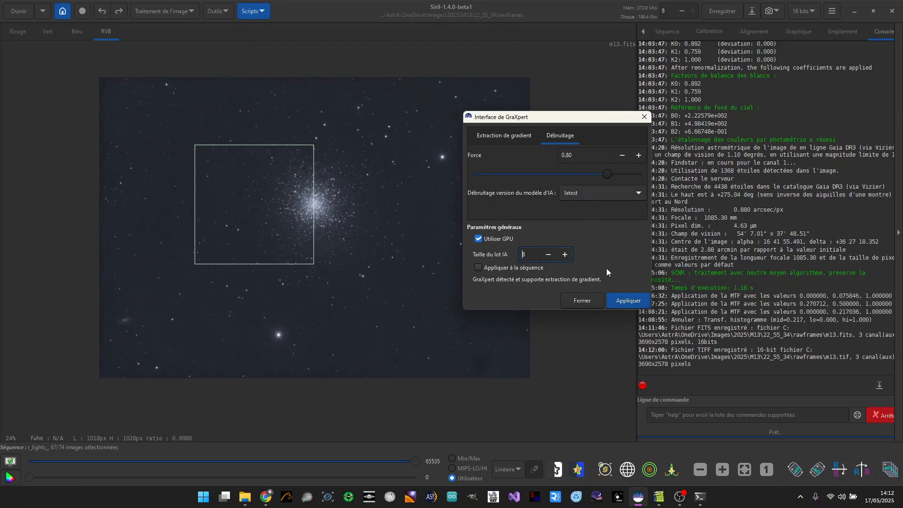
click(626, 302)
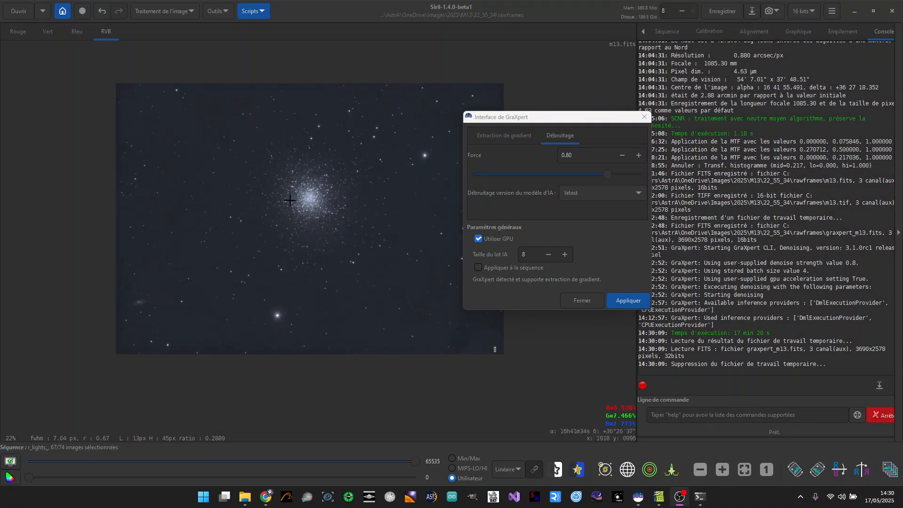
scroll(289, 200, up, 5)
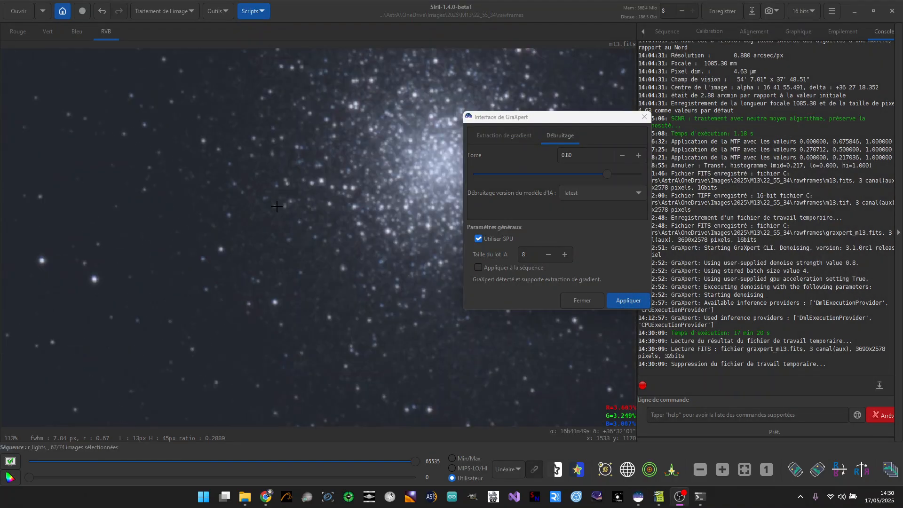
scroll(277, 207, up, 2)
scroll(258, 212, down, 3)
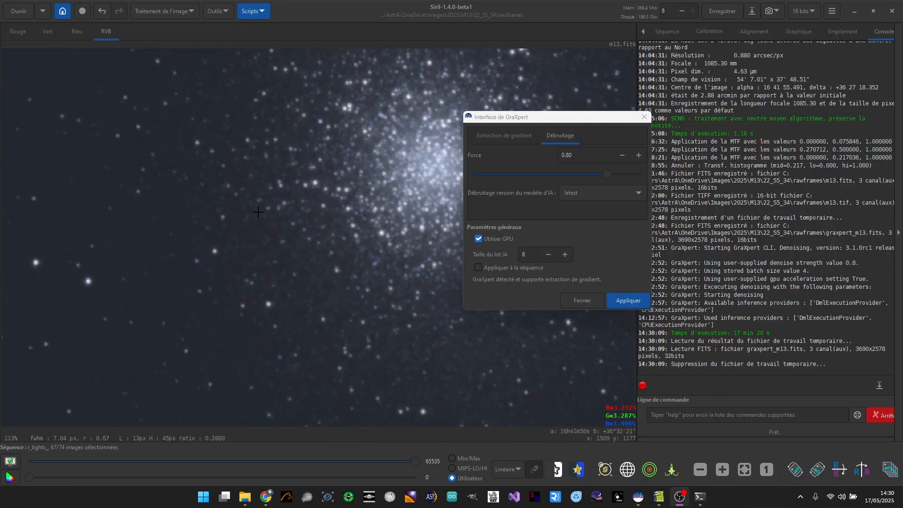
scroll(258, 212, down, 1)
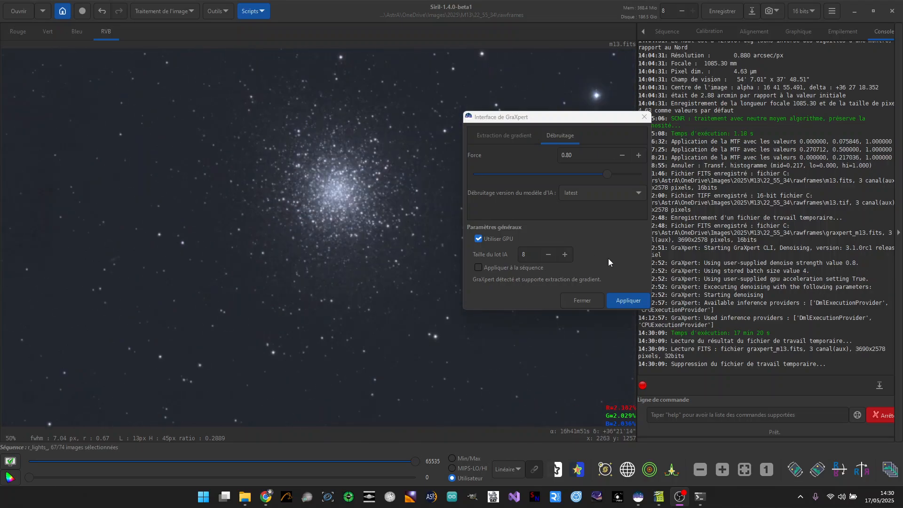
click(583, 300)
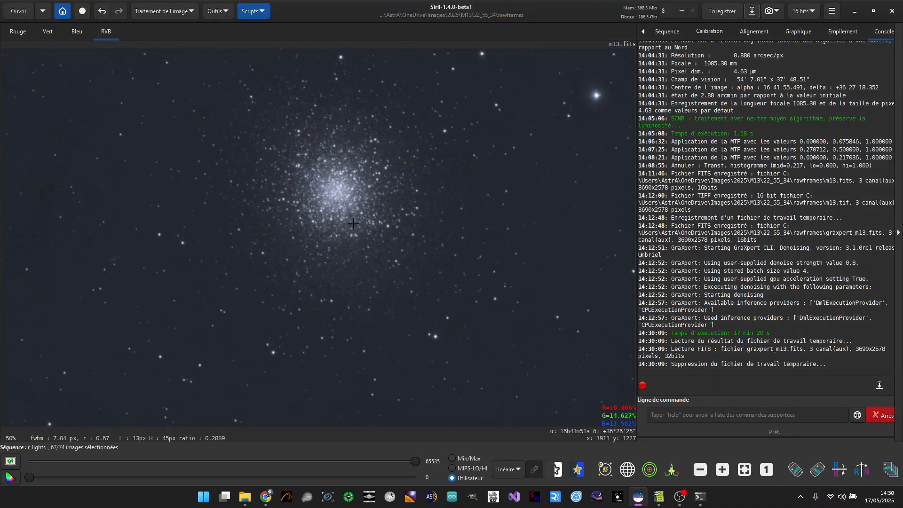
- Examine the denoised image, comparing the full frame with the star detail and background around the cluster
scroll(352, 224, down, 3)
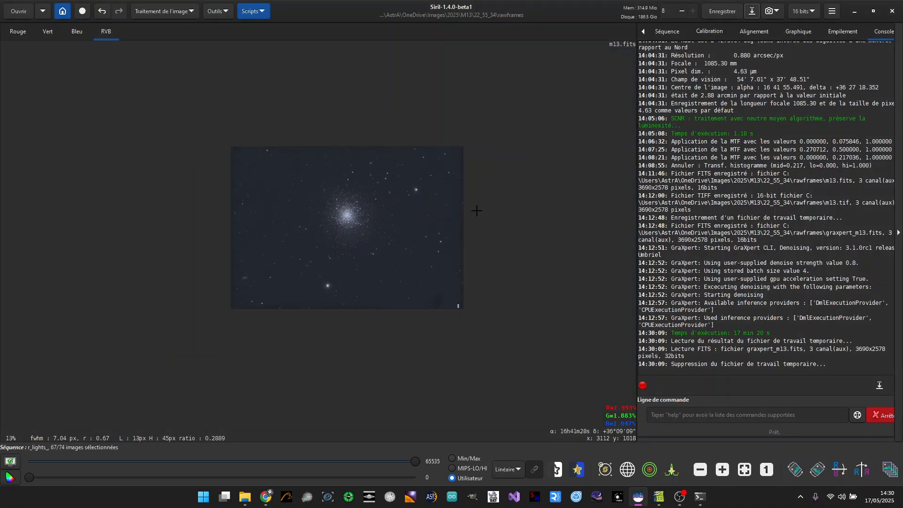
scroll(433, 211, up, 1)
scroll(465, 199, down, 1)
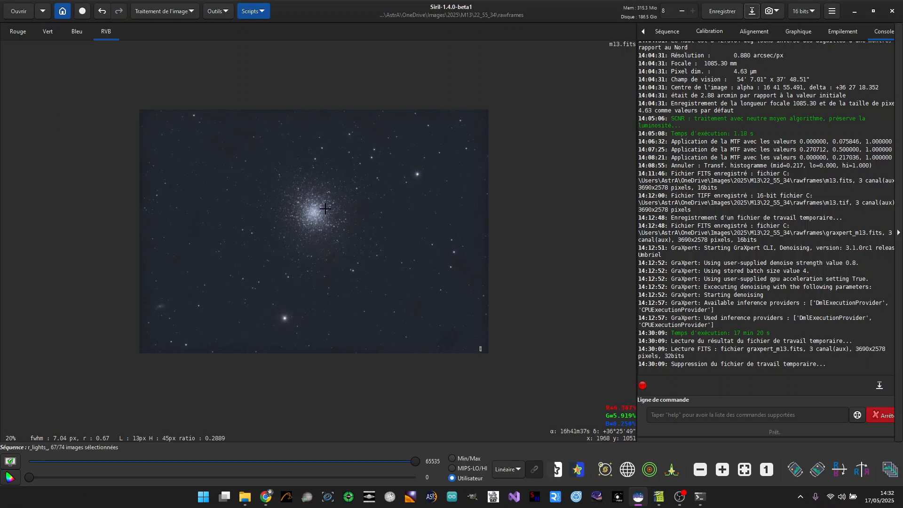
scroll(325, 208, up, 1)
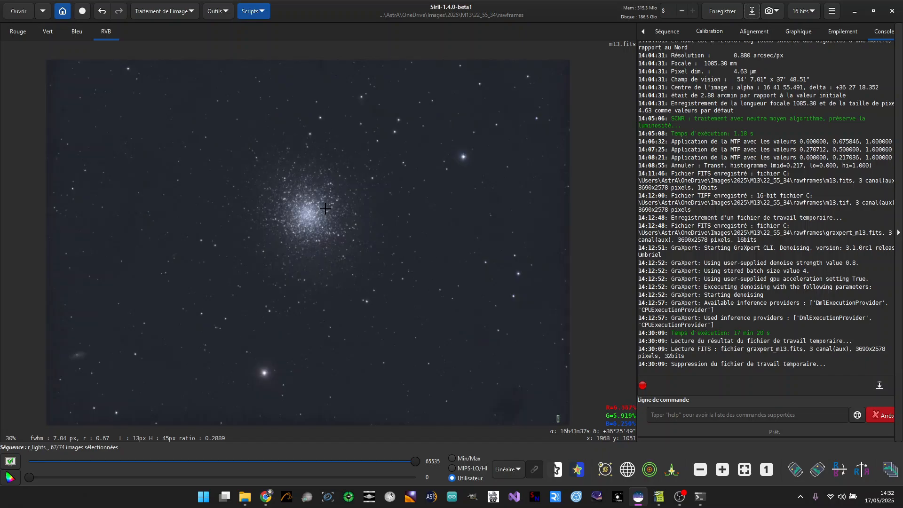
scroll(325, 207, up, 2)
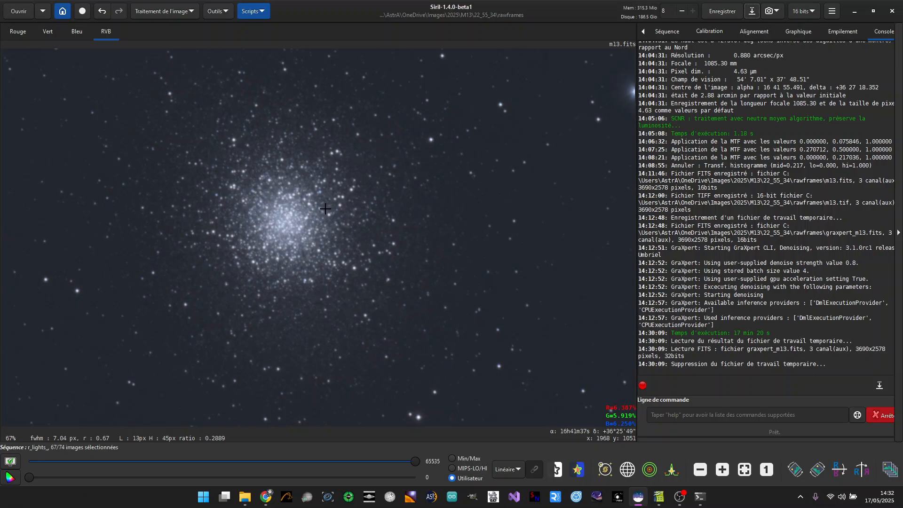
scroll(325, 208, up, 1)
scroll(325, 208, down, 3)
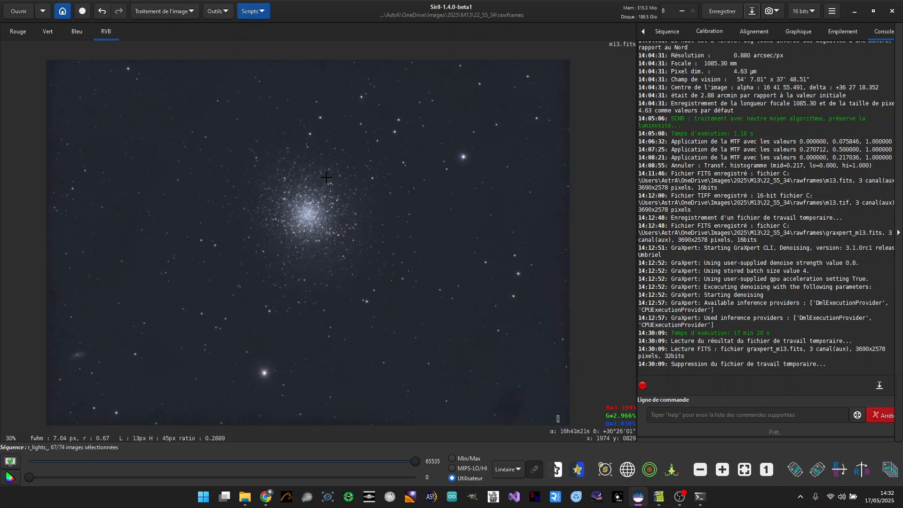
- Check the StarNet path in the miscellaneous preferences, and run StarNet star removal with linear pre-stretch and star mask generation enabled
click(831, 13)
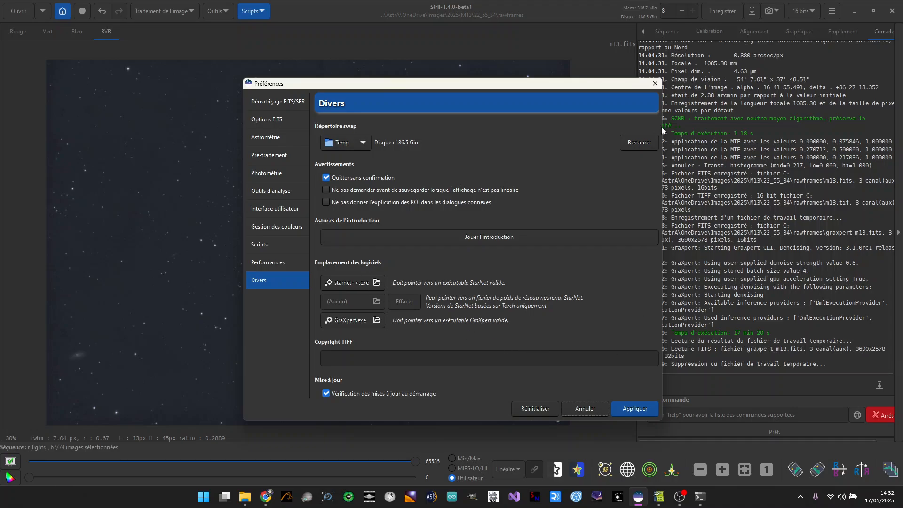
click(655, 83)
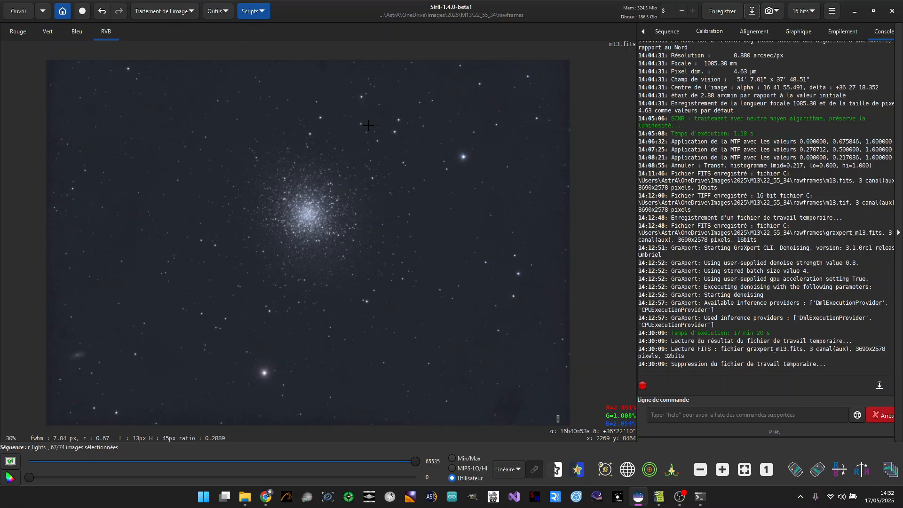
click(184, 13)
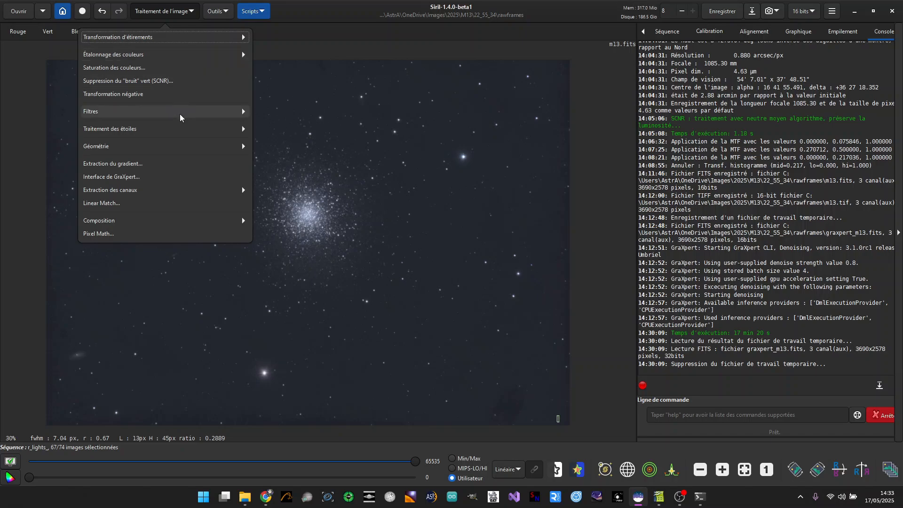
click(180, 127)
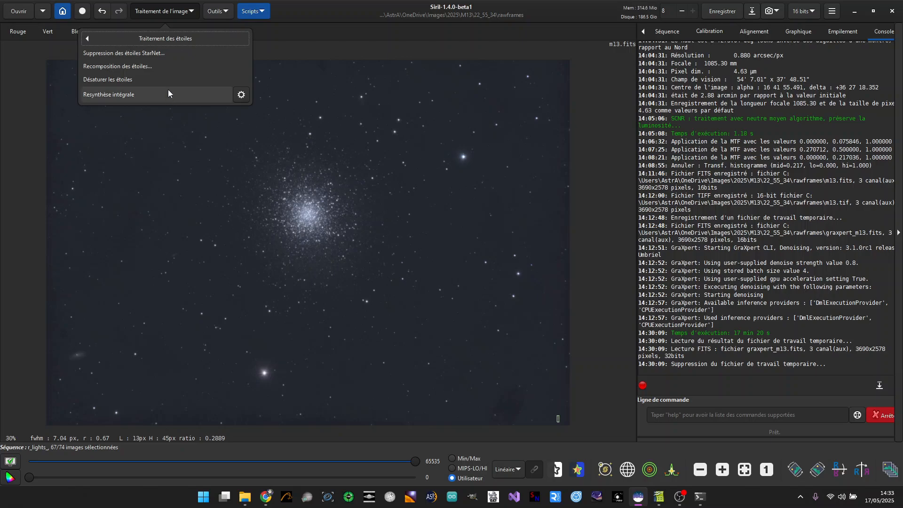
click(154, 55)
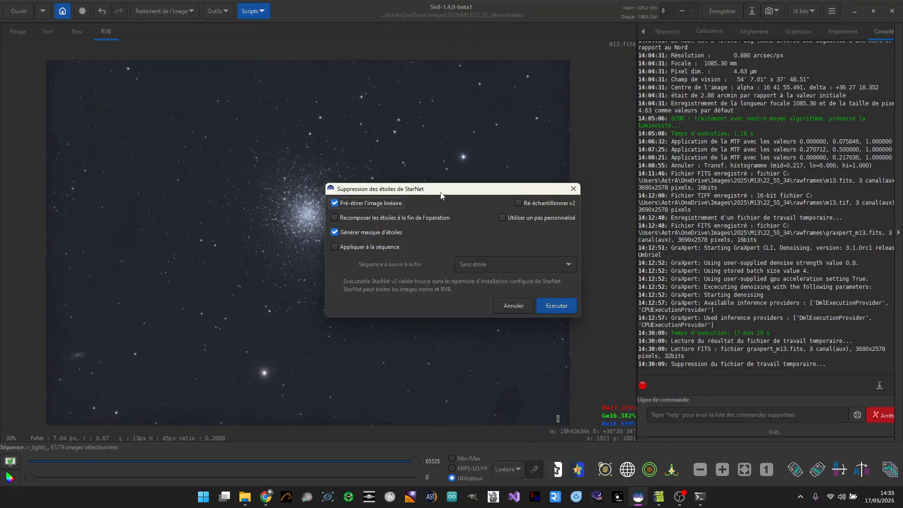
drag(442, 190, 352, 163)
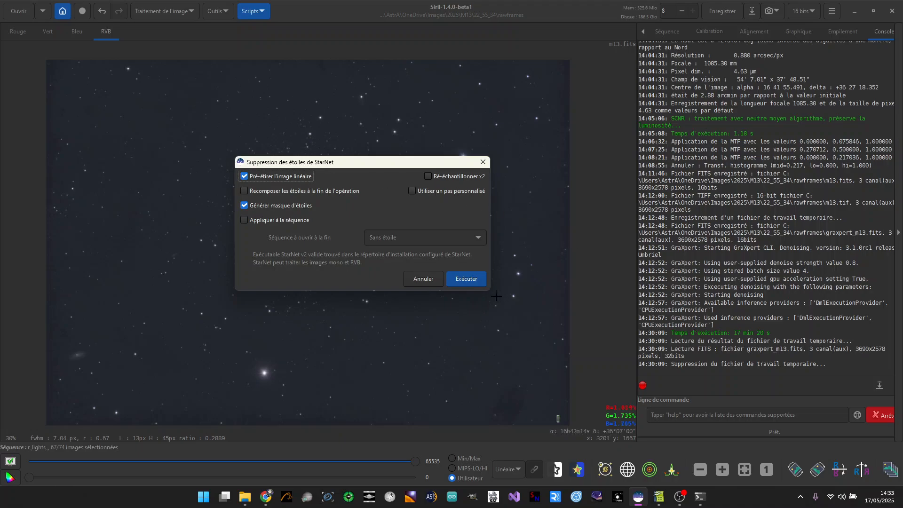
click(471, 280)
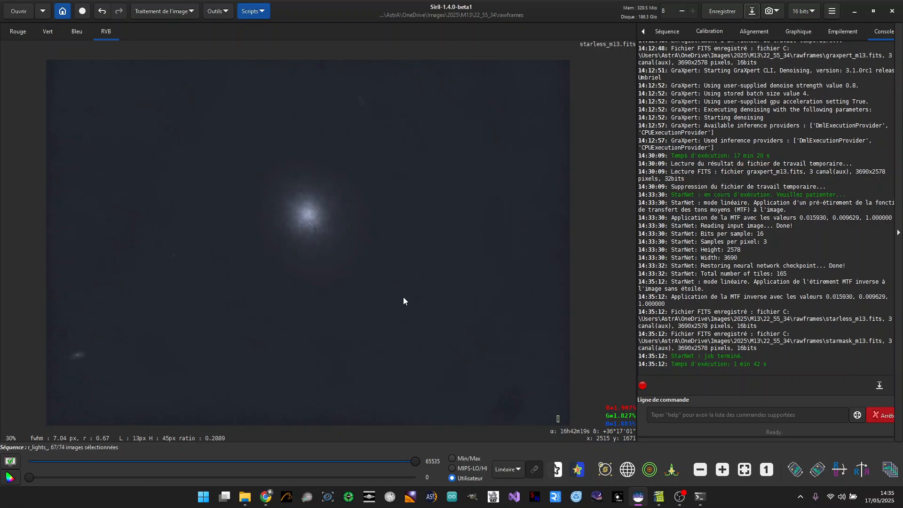
- Examine the starless image, comparing the cluster core up close with the full frame
scroll(376, 277, up, 3)
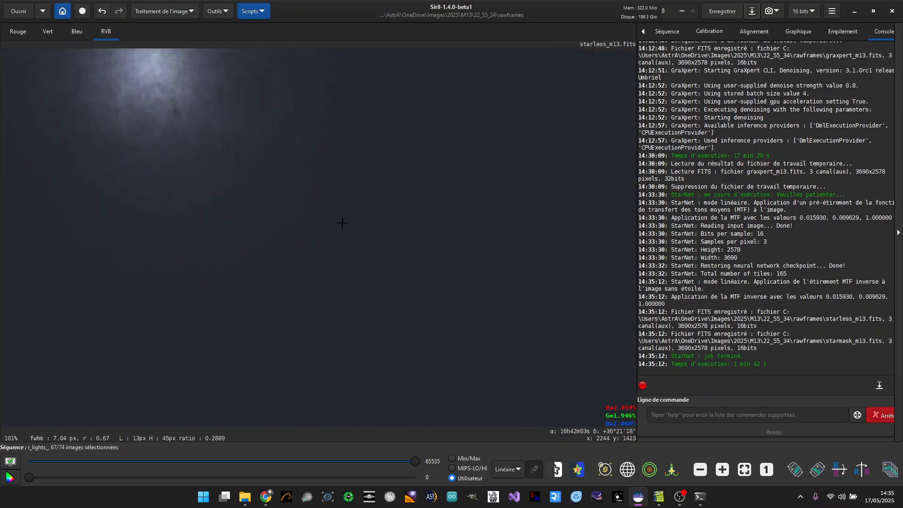
scroll(343, 223, down, 1)
scroll(191, 94, up, 3)
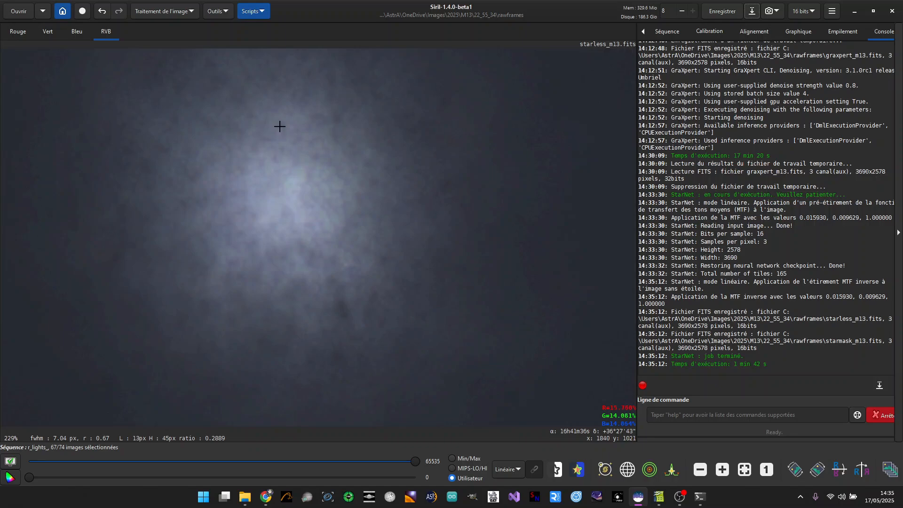
scroll(276, 155, up, 1)
scroll(276, 161, down, 2)
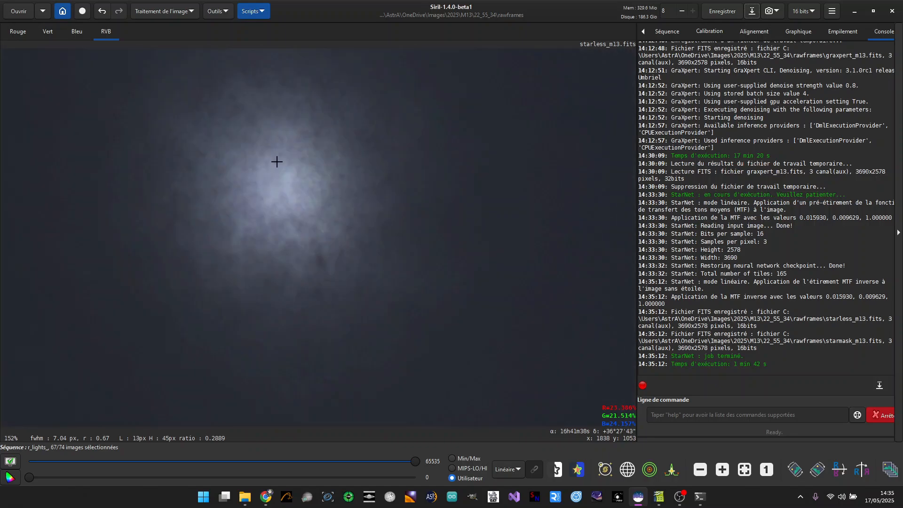
scroll(277, 162, down, 4)
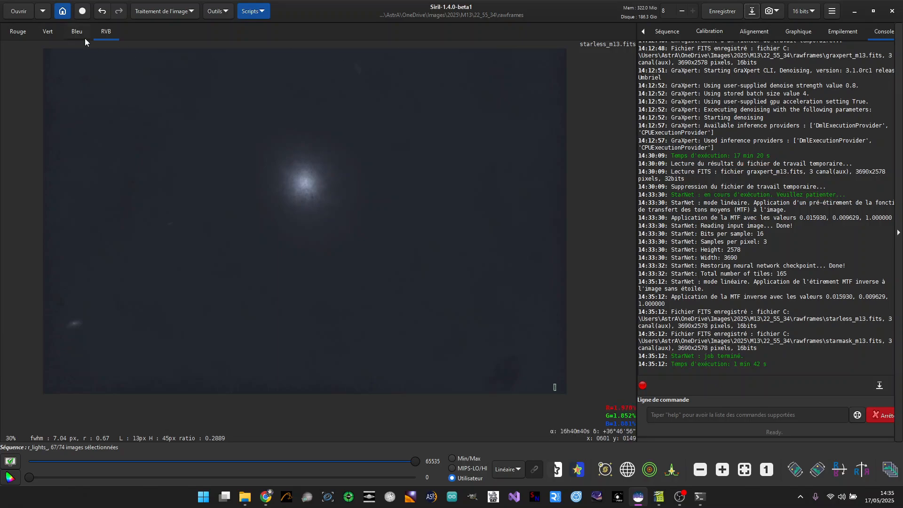
- Open starmask_m13.fits from the rawframes folder and inspect the extracted stars at several magnifications
click(19, 14)
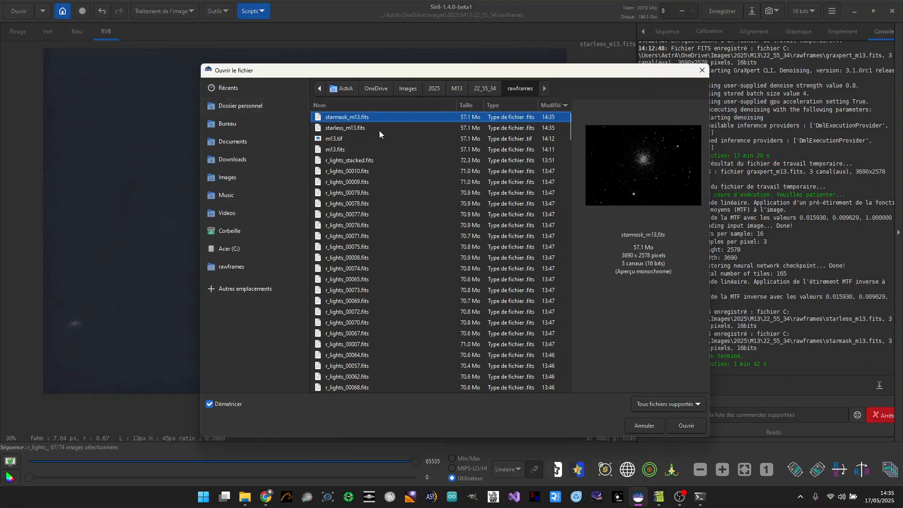
click(335, 129)
click(337, 120)
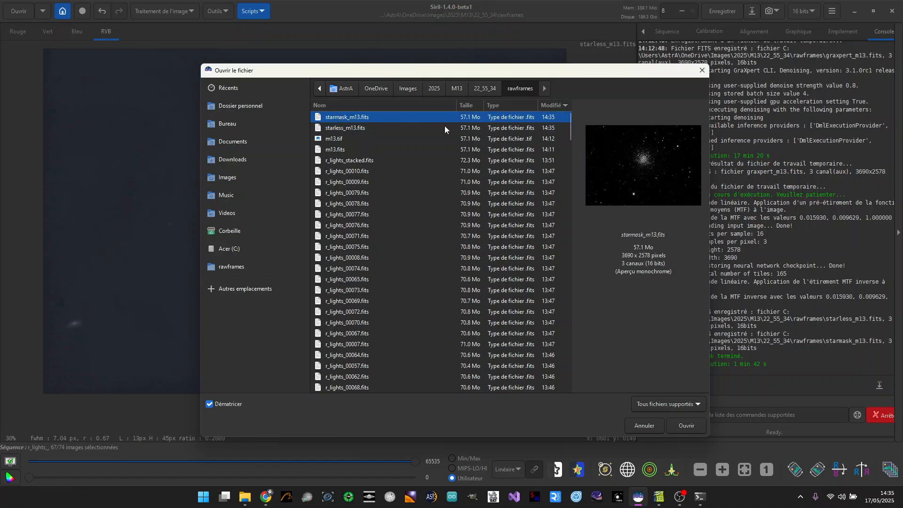
click(686, 426)
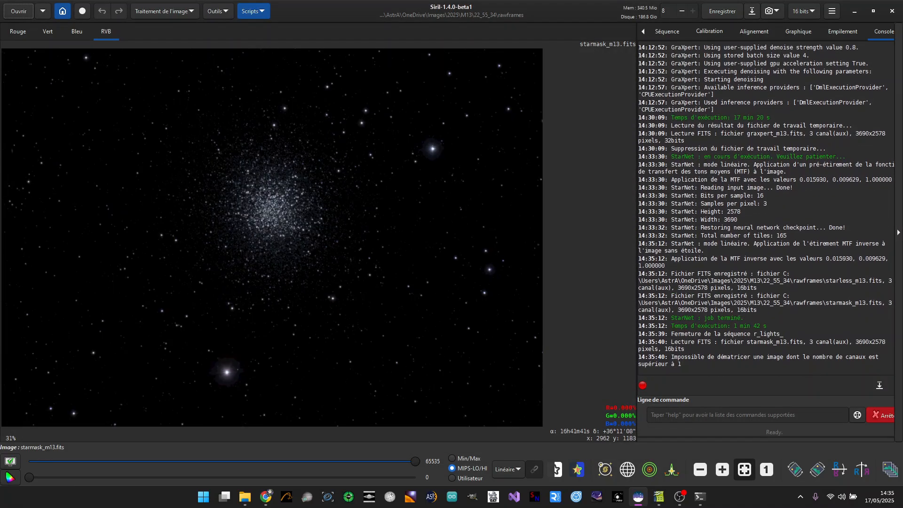
scroll(514, 246, up, 2)
scroll(483, 124, down, 3)
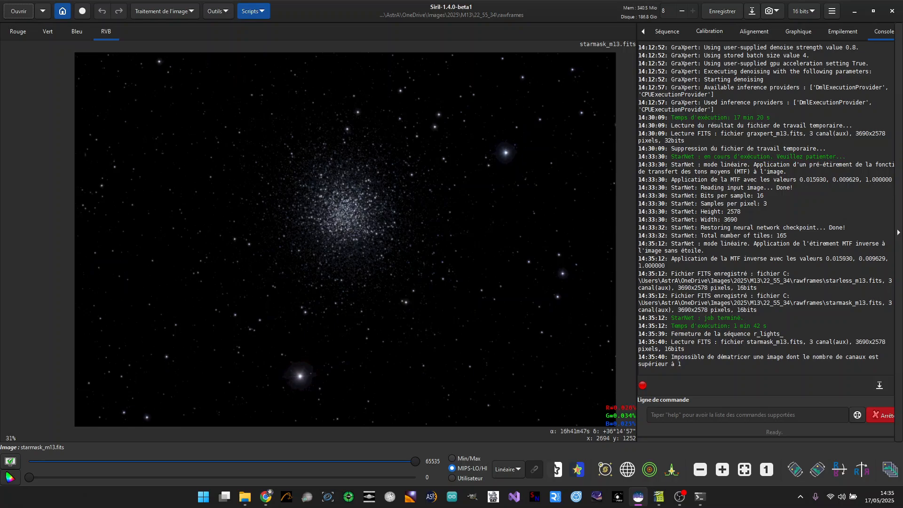
scroll(482, 124, up, 3)
scroll(482, 124, down, 2)
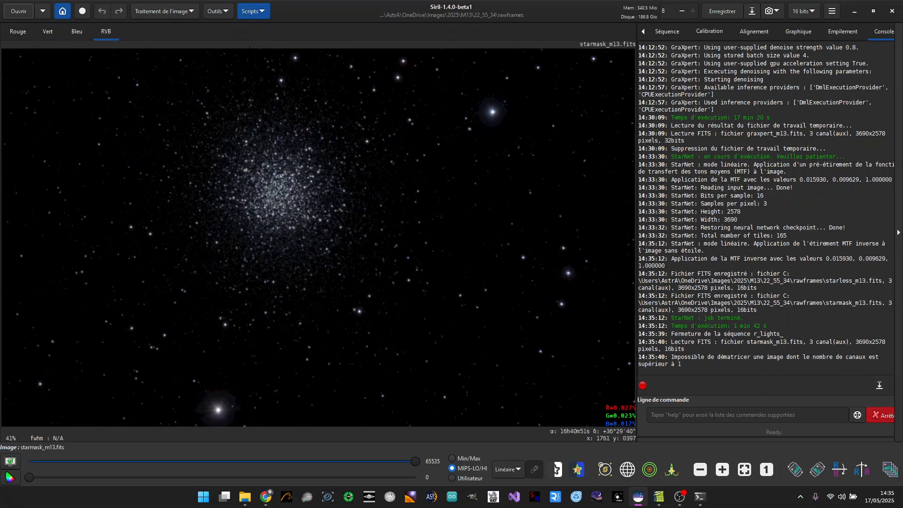
- Try a histogram stretch on the star mask with midtones of about 0.25 and 0.32, and close it without applying
click(179, 17)
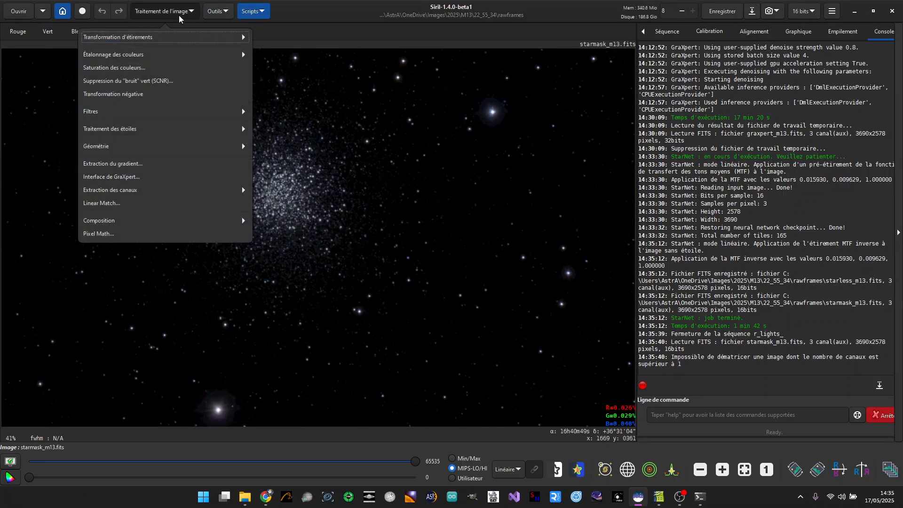
click(146, 54)
click(160, 10)
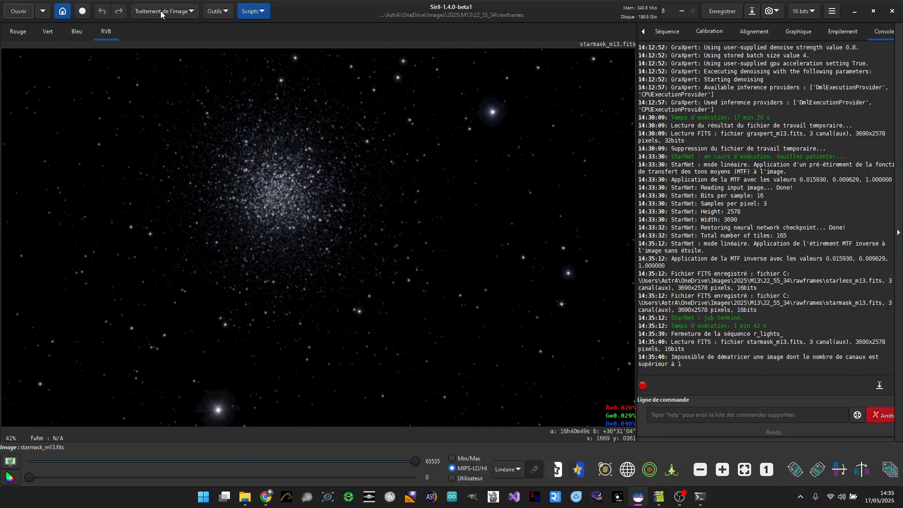
click(160, 10)
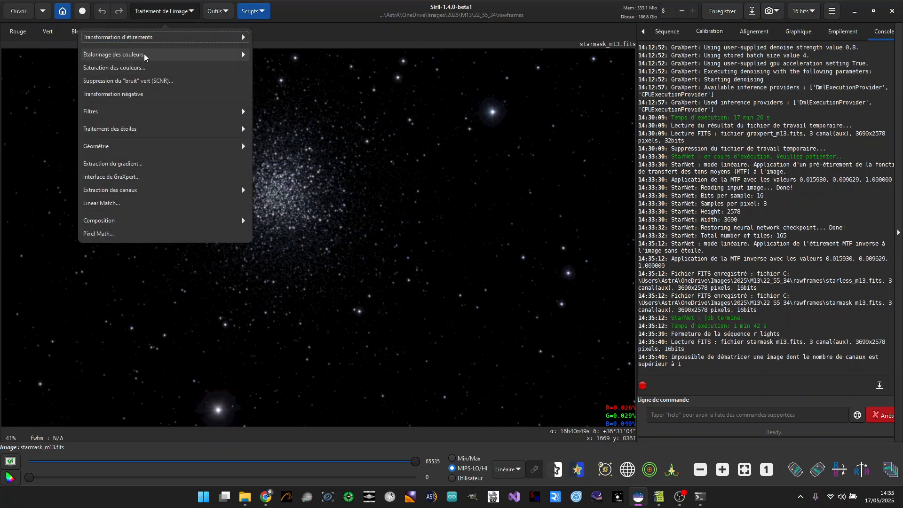
click(144, 38)
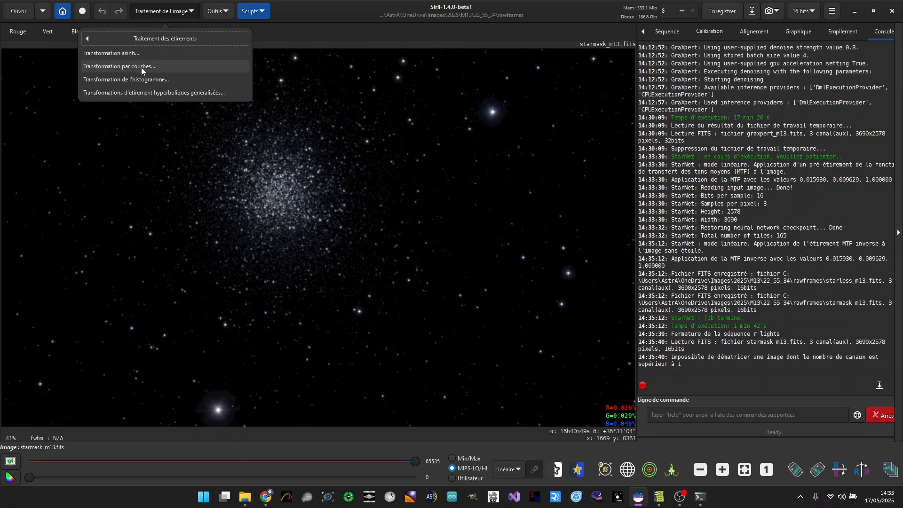
click(141, 79)
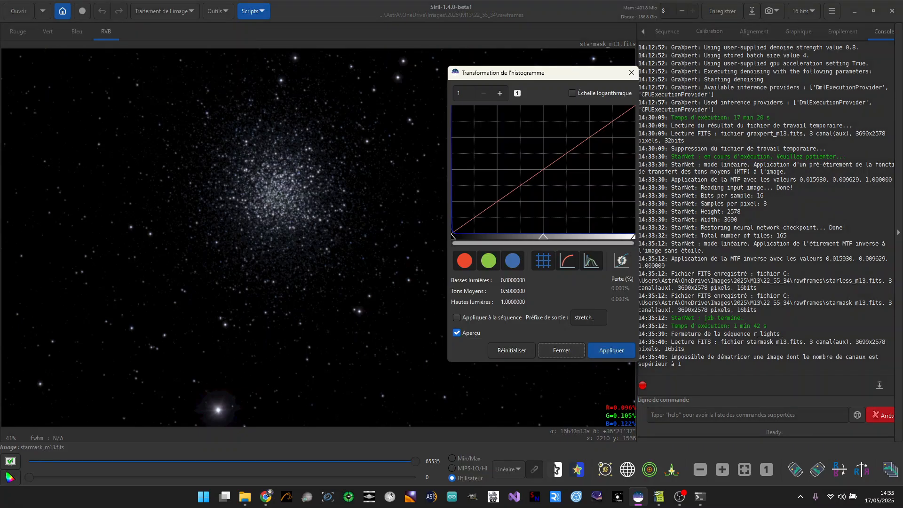
scroll(257, 250, down, 2)
mouse_move(541, 238)
mouse_down()
mouse_move(532, 235)
mouse_move(546, 234)
mouse_up()
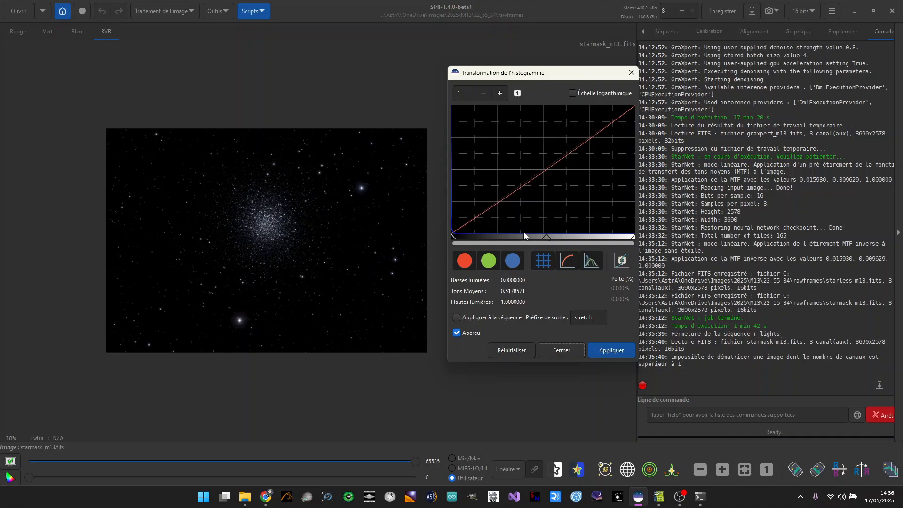
click(522, 236)
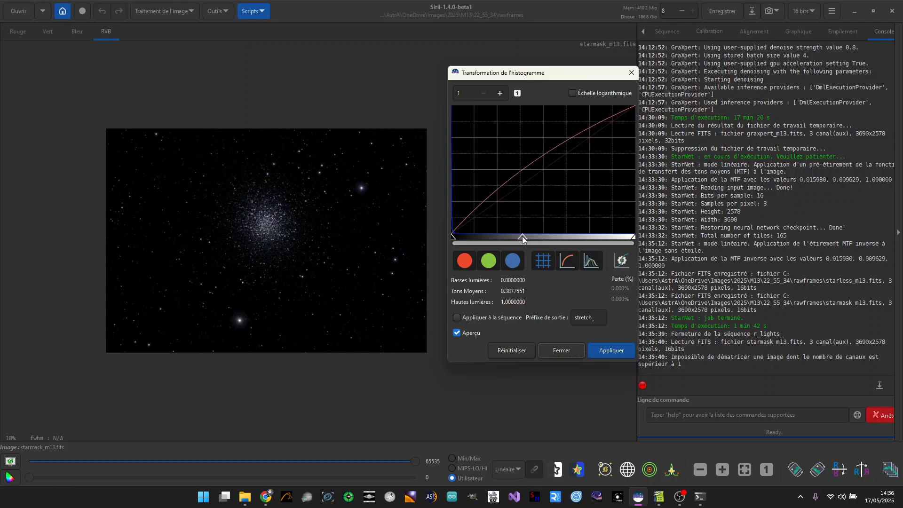
drag(522, 236, 496, 240)
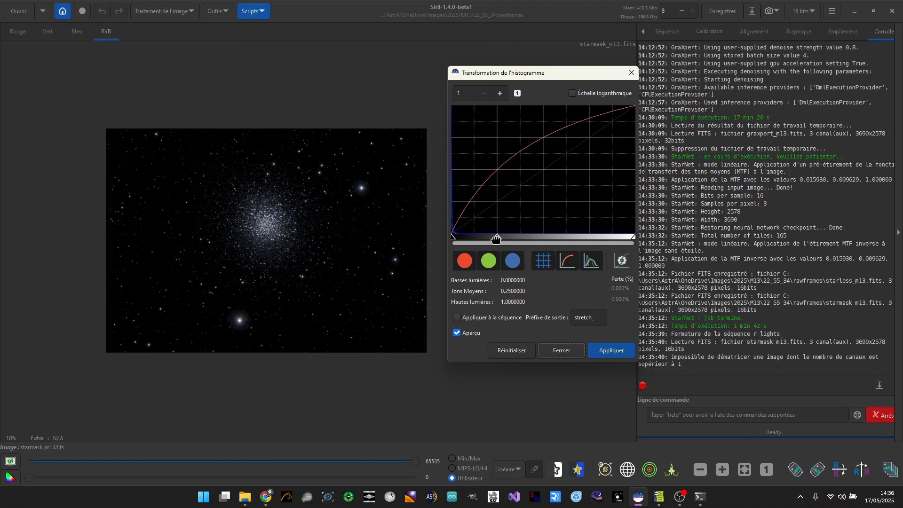
click(510, 236)
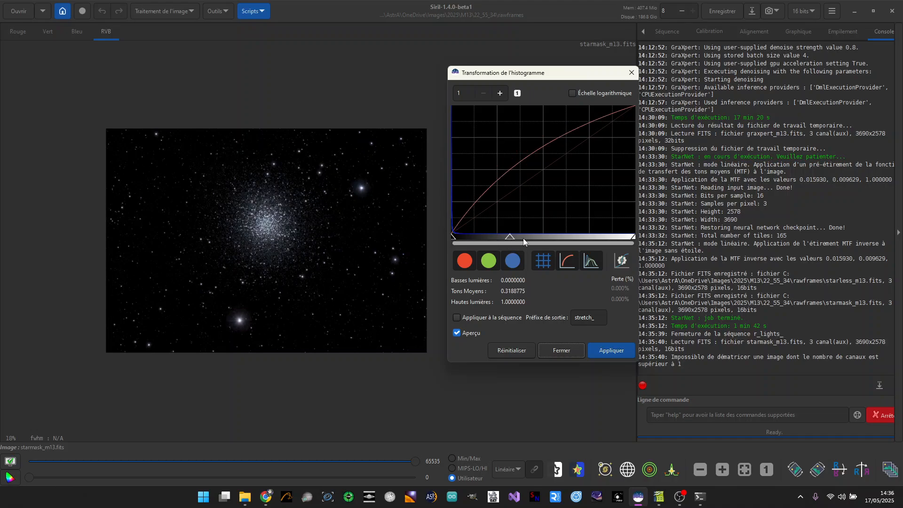
click(524, 241)
click(573, 350)
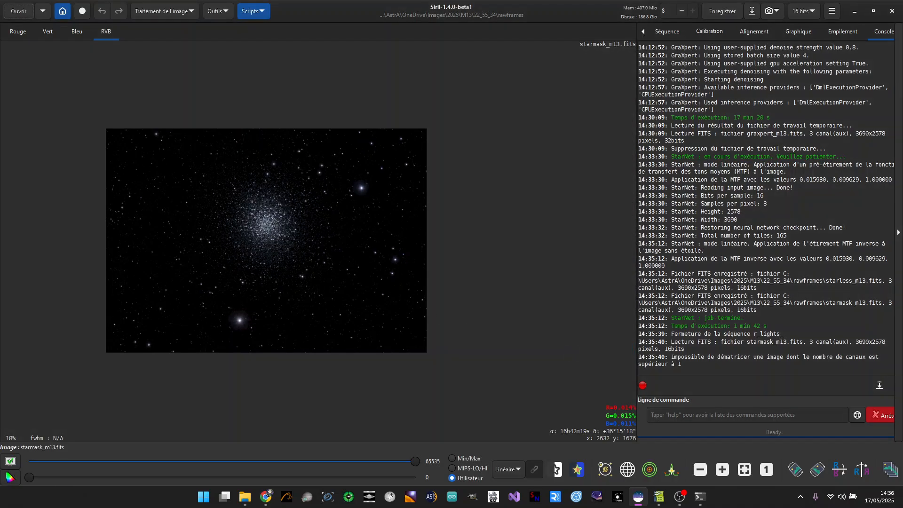
- Inspect the M13 star mask up close, and open starmask_r_lights_stacked.fits from the 2025/M51 folder to compare its stars
scroll(311, 255, up, 3)
scroll(357, 237, down, 2)
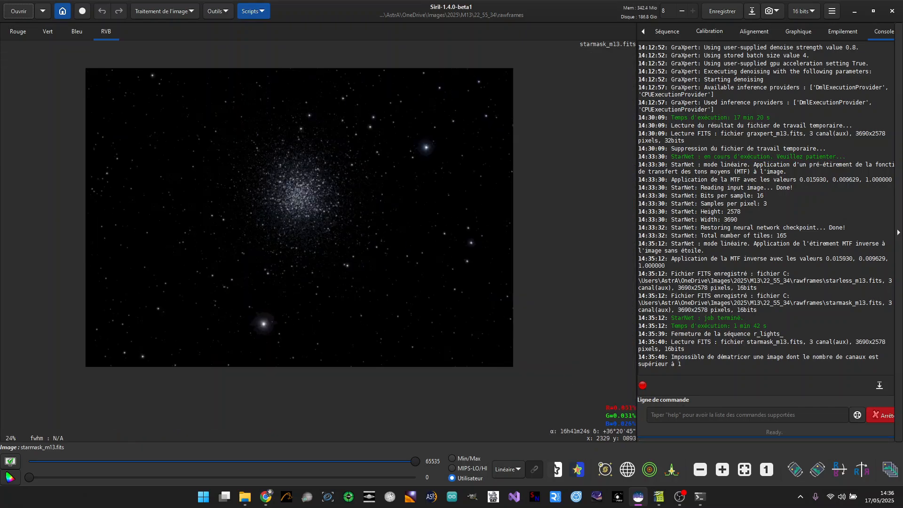
scroll(352, 157, up, 5)
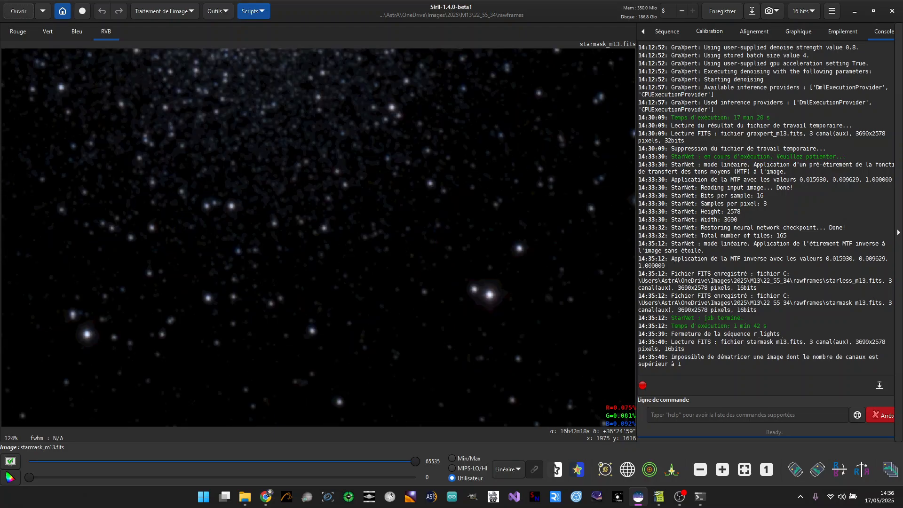
scroll(294, 123, down, 5)
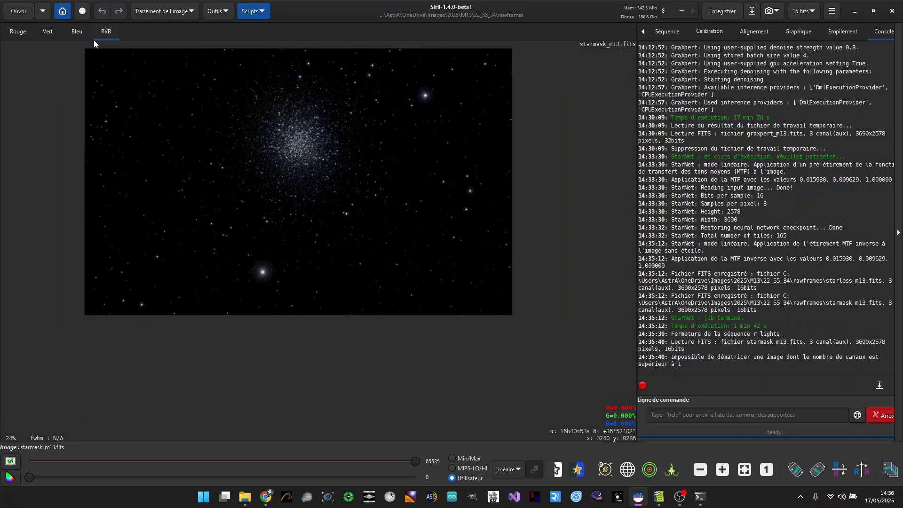
click(18, 11)
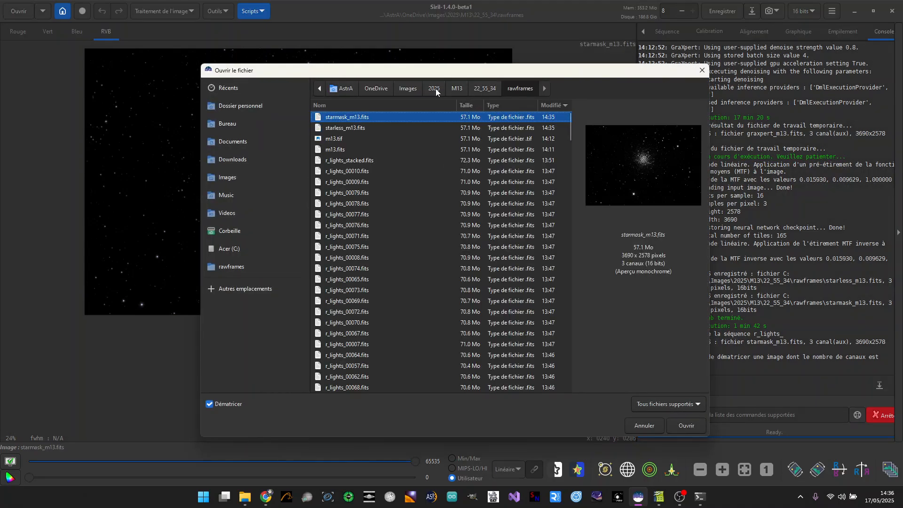
click(435, 89)
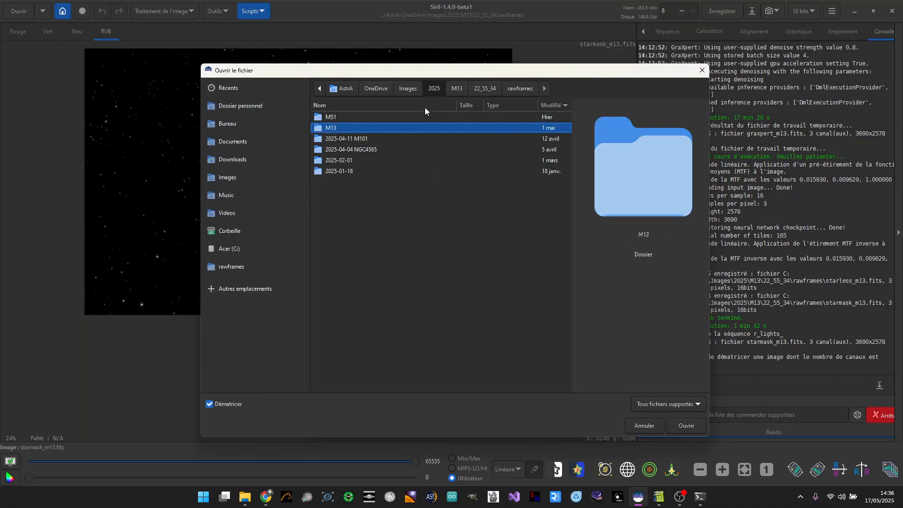
double_click(338, 117)
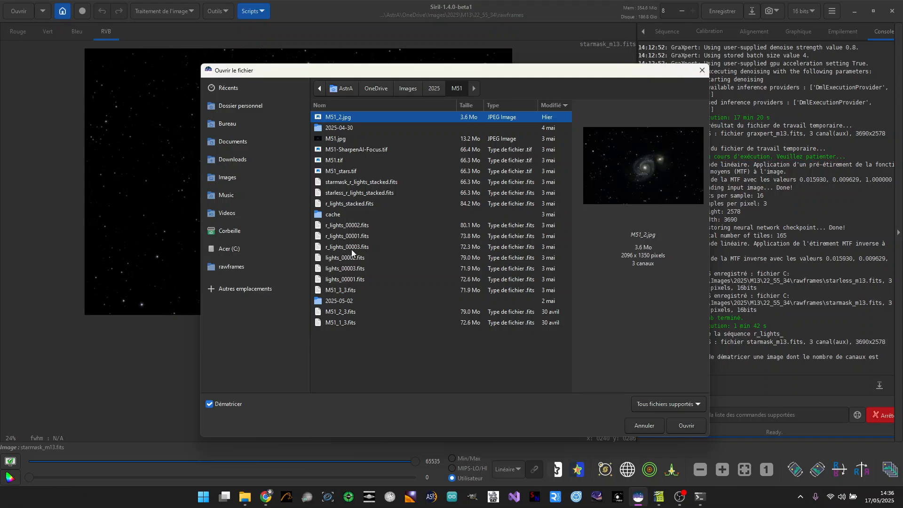
click(348, 183)
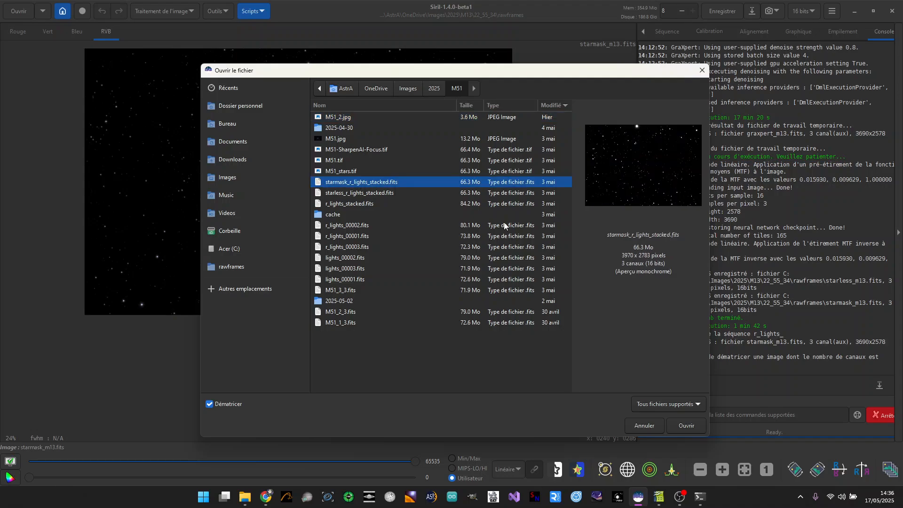
click(687, 425)
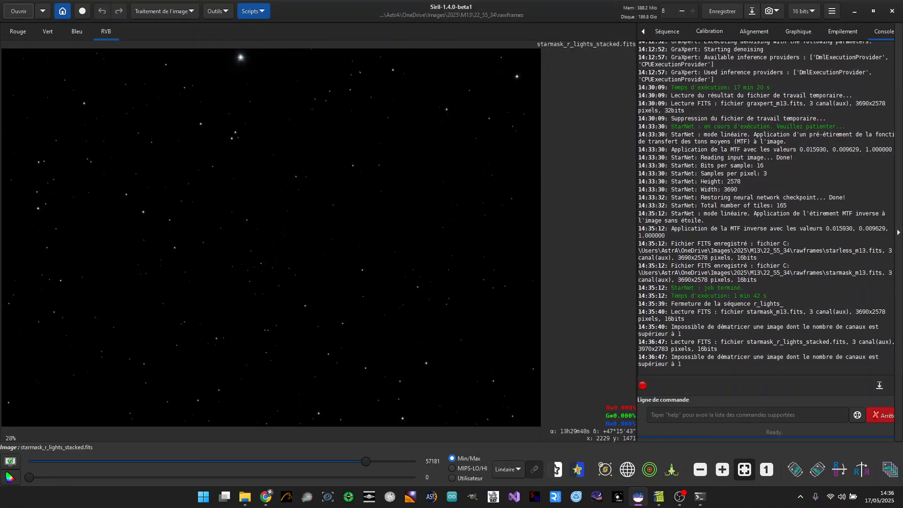
scroll(401, 209, down, 1)
scroll(211, 145, up, 3)
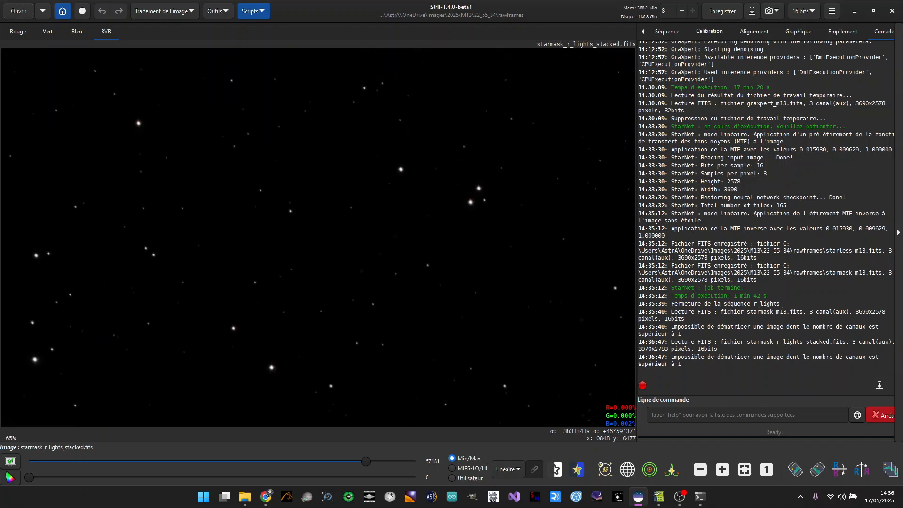
- Examine the stars in the M51 star mask at several magnifications, comparing close-ups of the bright stars with the wider field
scroll(209, 145, up, 1)
scroll(212, 144, up, 1)
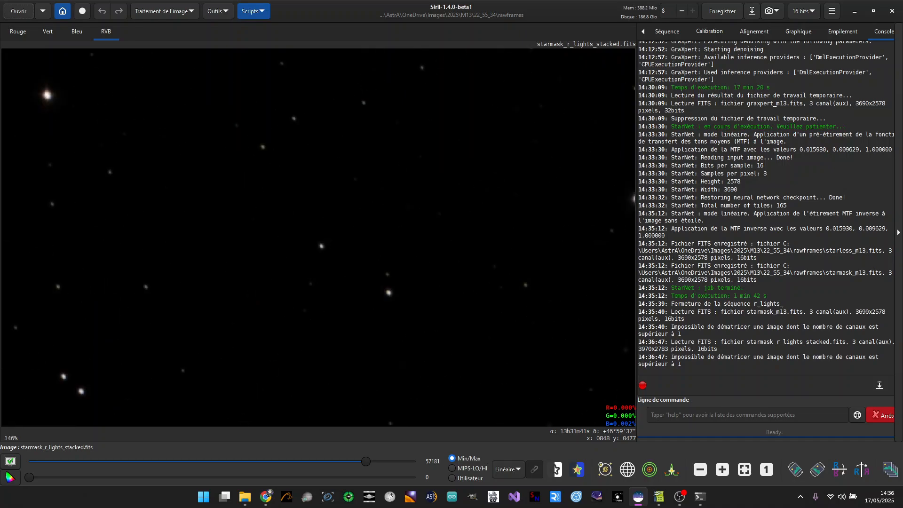
scroll(212, 144, down, 4)
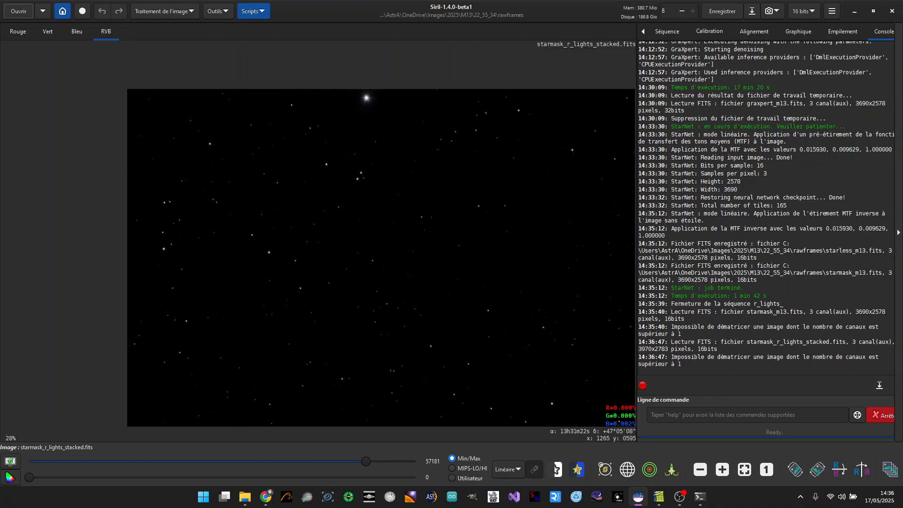
scroll(493, 172, down, 1)
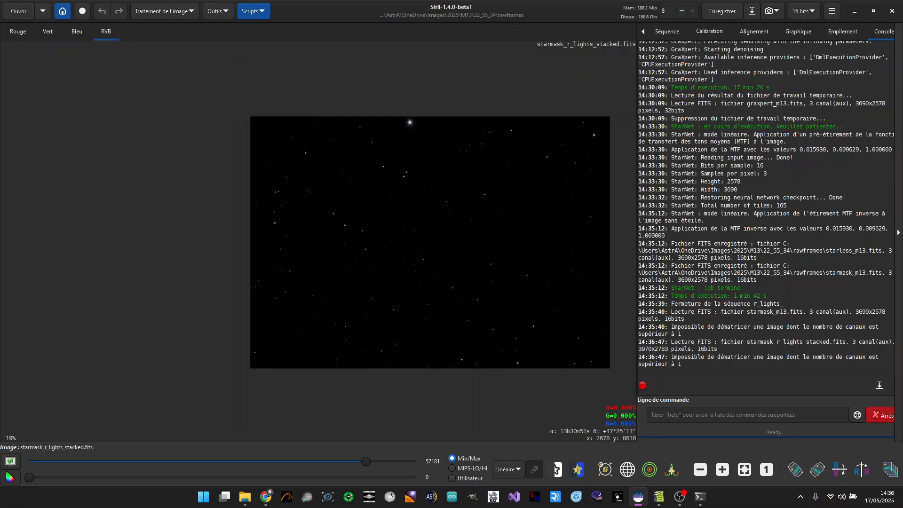
scroll(594, 133, up, 1)
scroll(593, 133, up, 1)
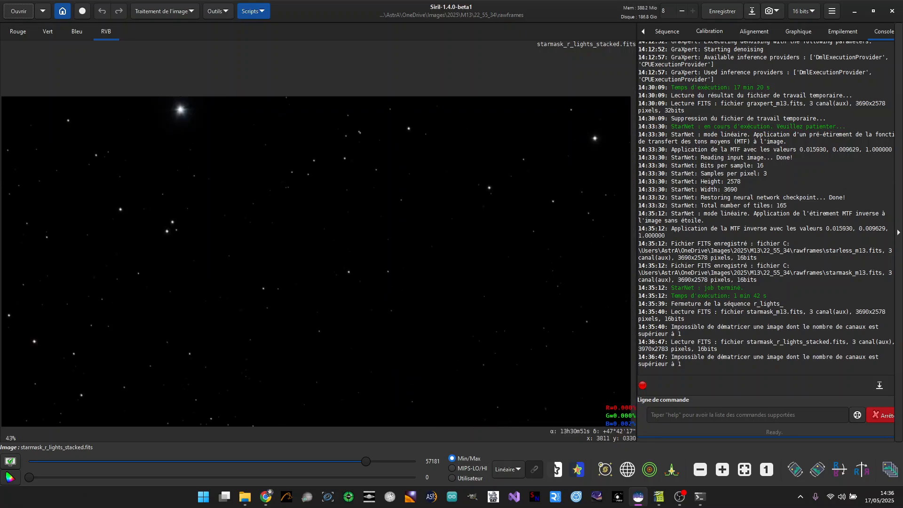
scroll(594, 139, down, 1)
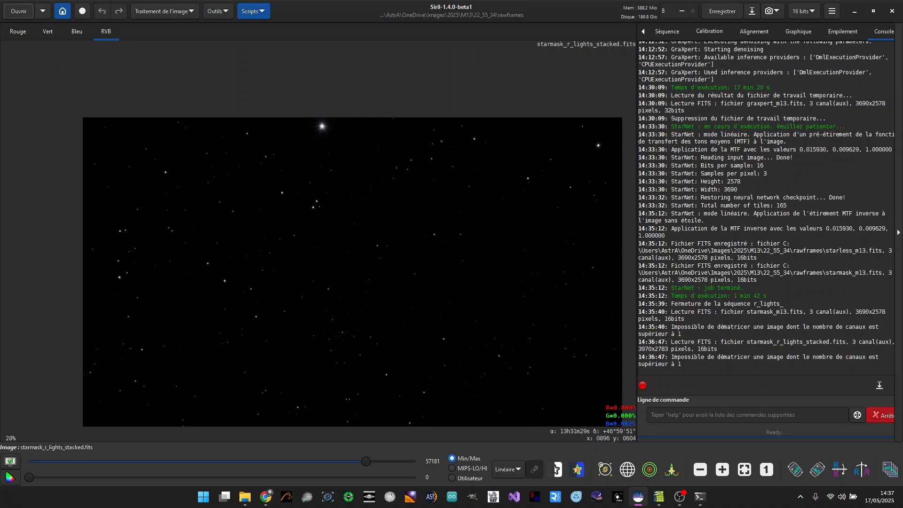
scroll(169, 157, up, 5)
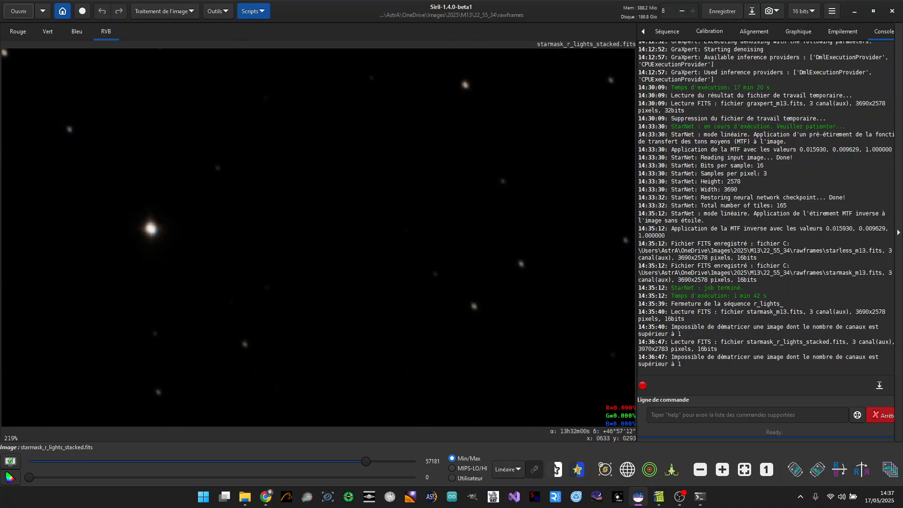
scroll(176, 114, down, 1)
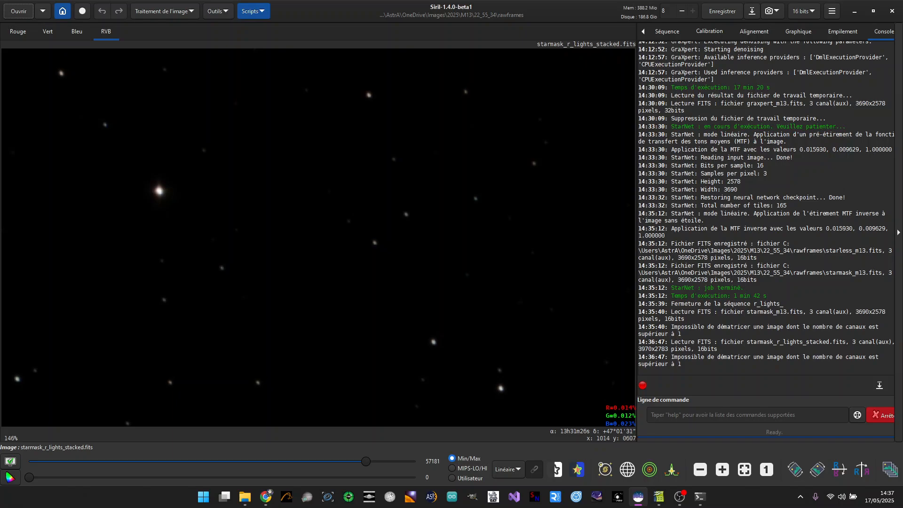
scroll(463, 326, down, 2)
scroll(317, 270, down, 1)
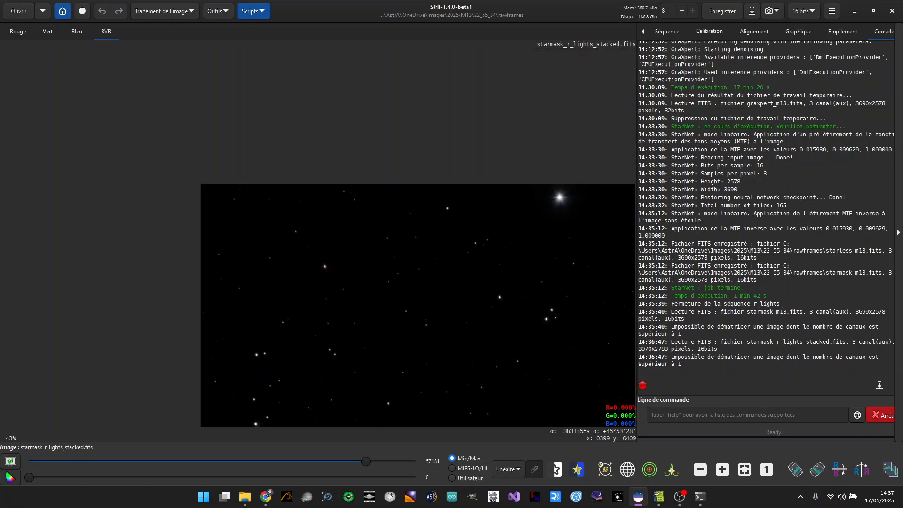
drag(505, 337, 331, 204)
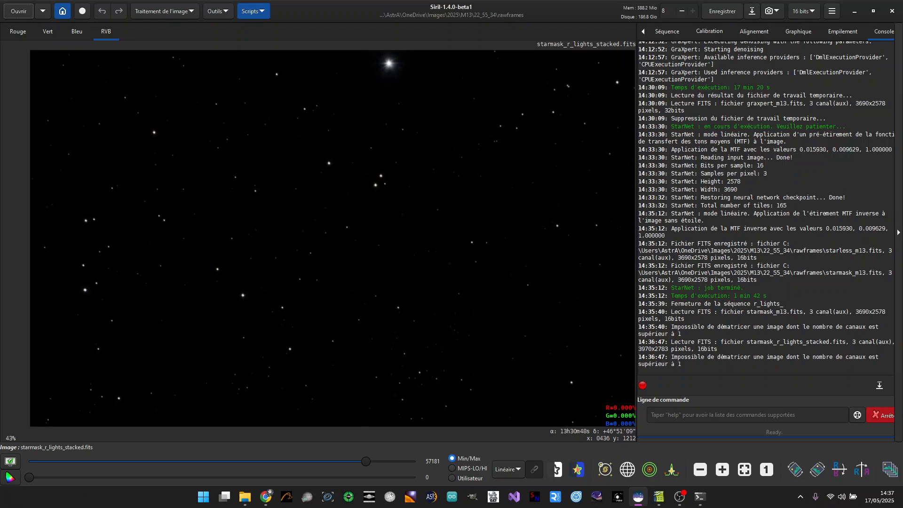
- Detect the stars of the M51 mask with Dynamic PSF, show their averaged PSF data, and close the tool
click(184, 14)
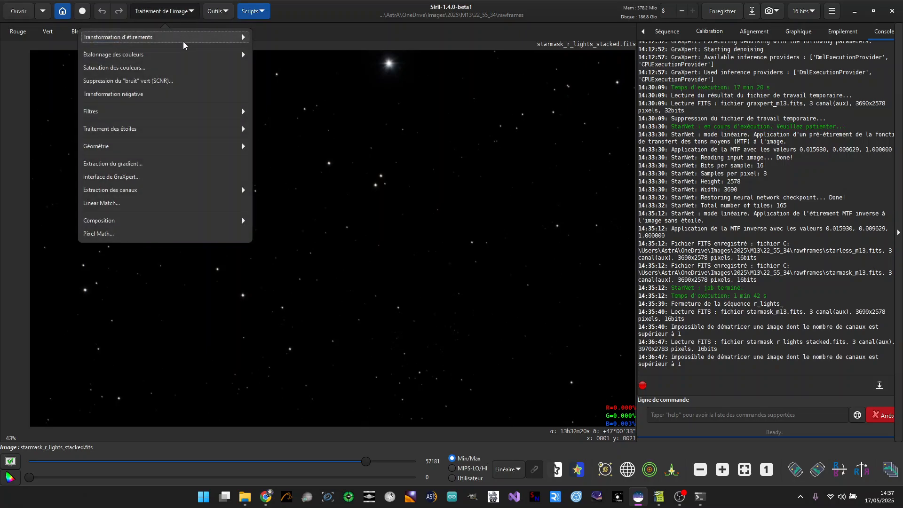
click(170, 127)
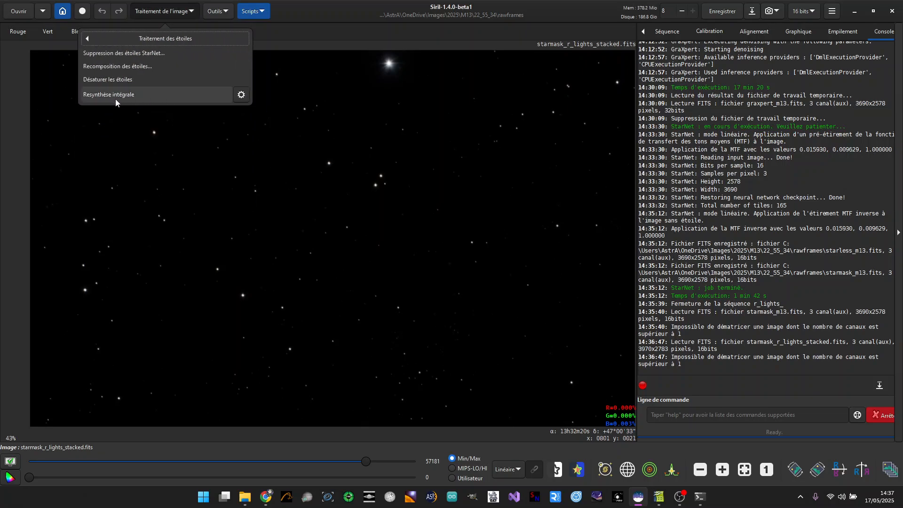
click(241, 94)
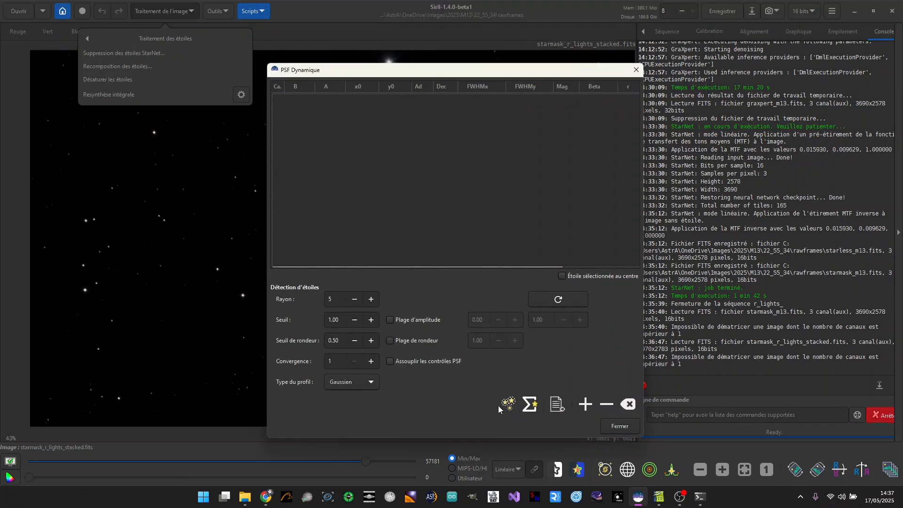
click(510, 404)
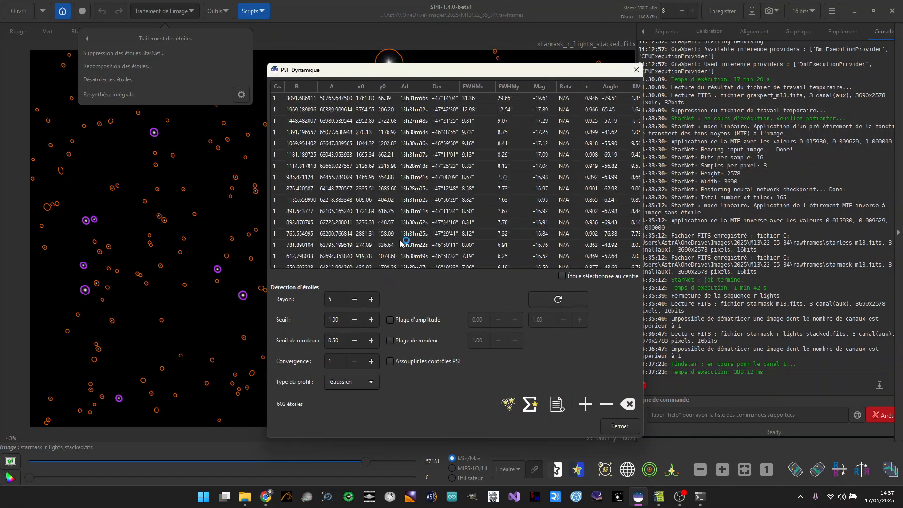
drag(454, 74, 719, 66)
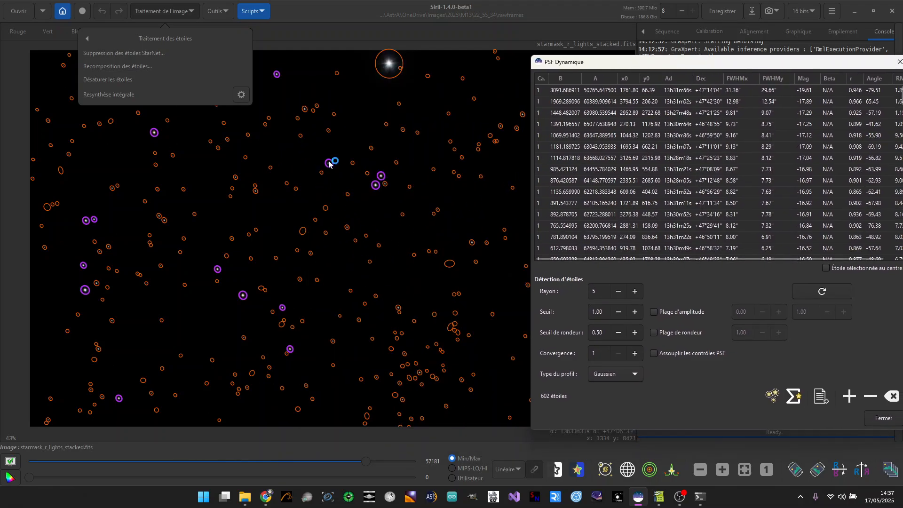
click(795, 396)
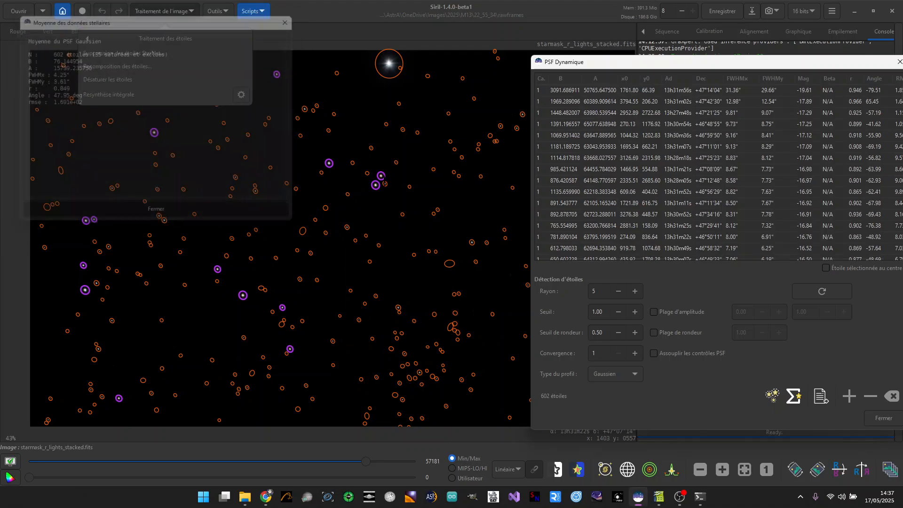
drag(649, 63, 514, 58)
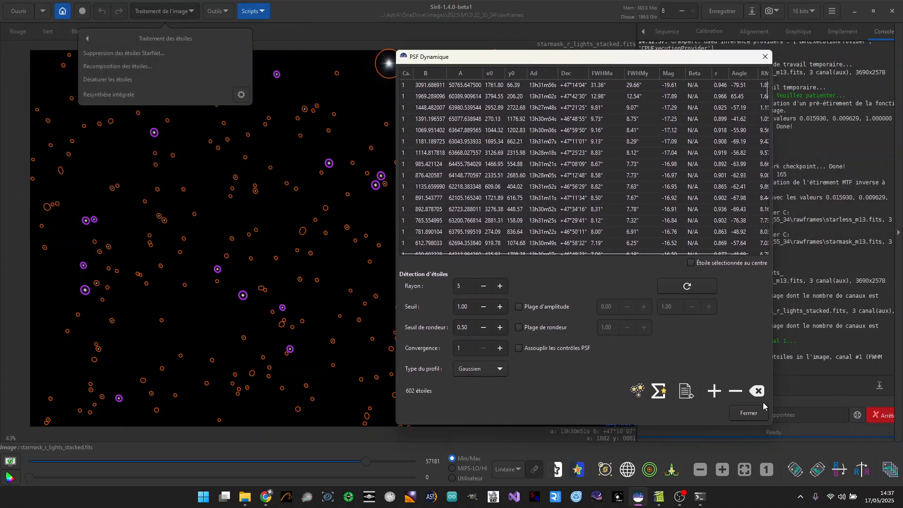
click(750, 413)
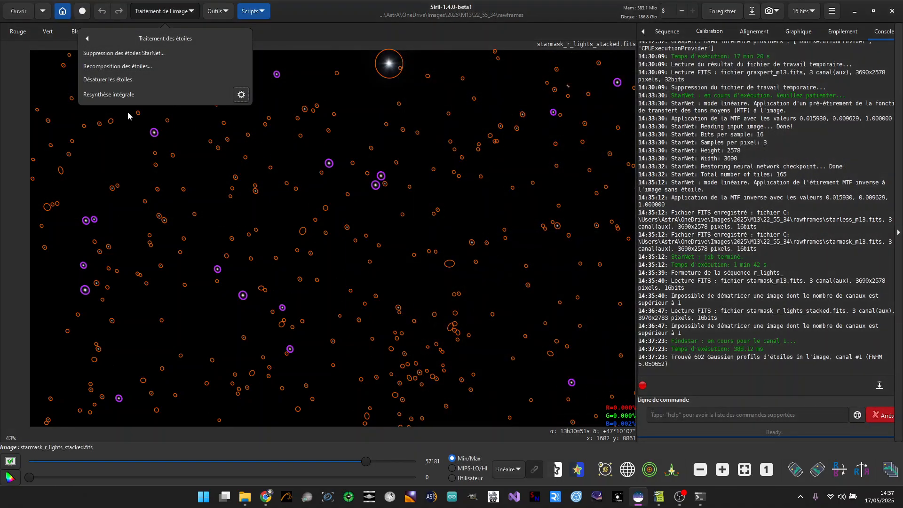
- Run the full star resynthesis on the M51 mask and inspect the synthetic stars up close and across the field
click(117, 95)
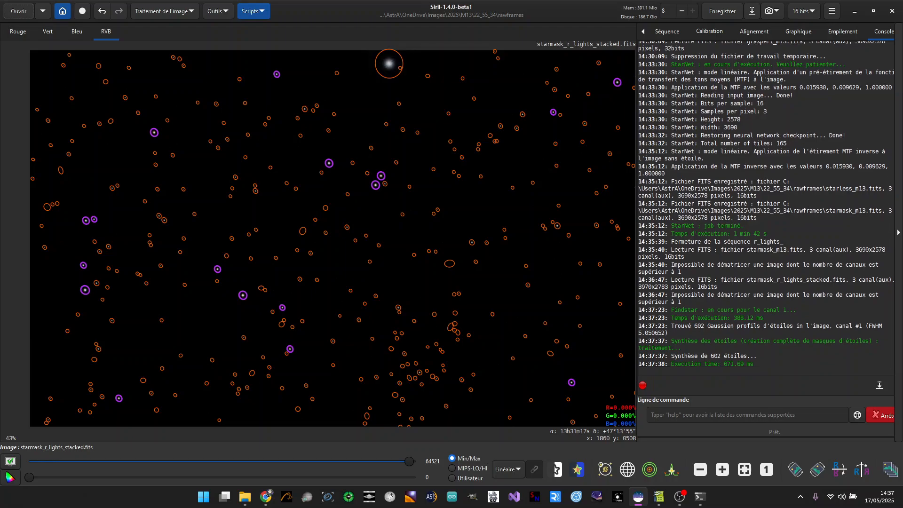
scroll(402, 150, down, 1)
scroll(408, 105, up, 3)
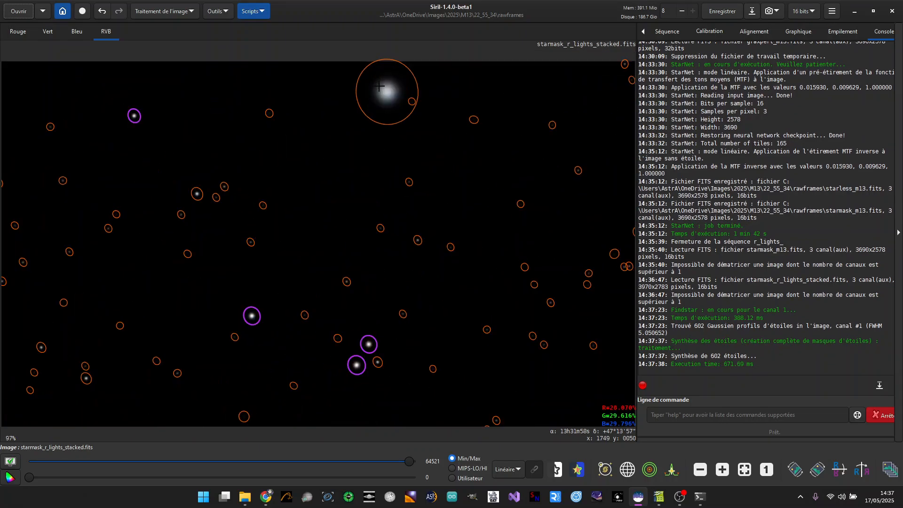
scroll(400, 144, down, 3)
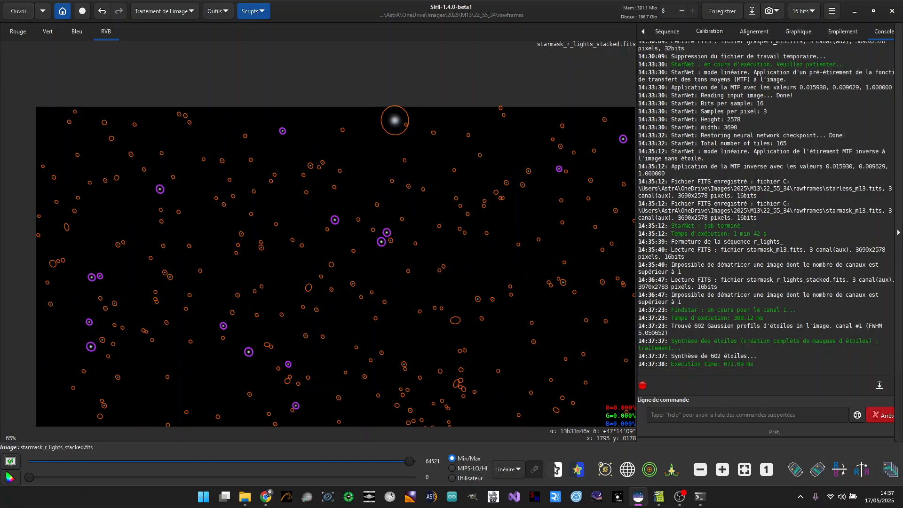
scroll(562, 400, up, 3)
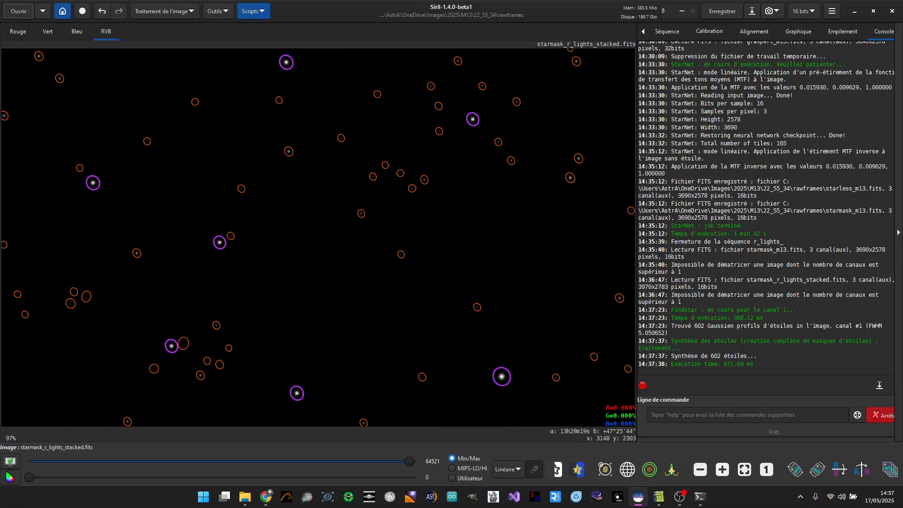
scroll(478, 208, down, 1)
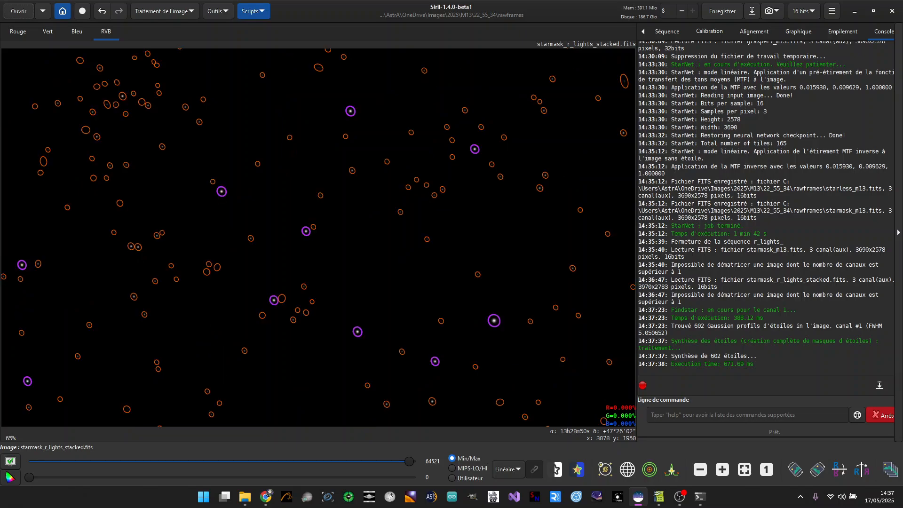
scroll(388, 260, down, 1)
scroll(283, 193, down, 1)
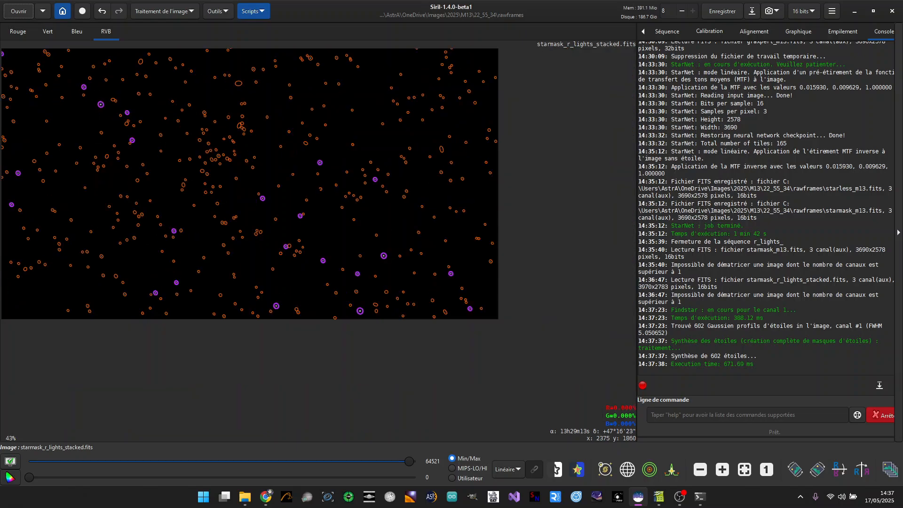
scroll(188, 172, up, 2)
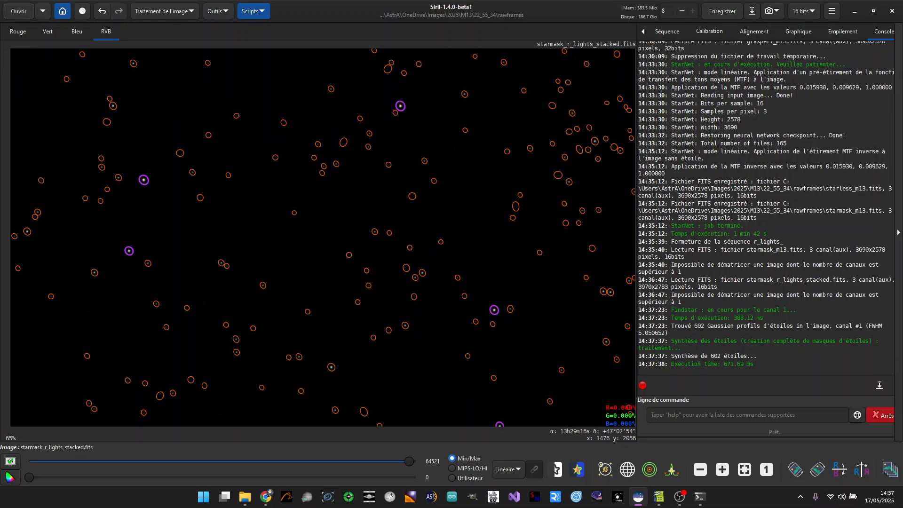
- Apply a histogram stretch to the resynthesized star mask with midtones of about 0.27, and close the transformation
click(183, 15)
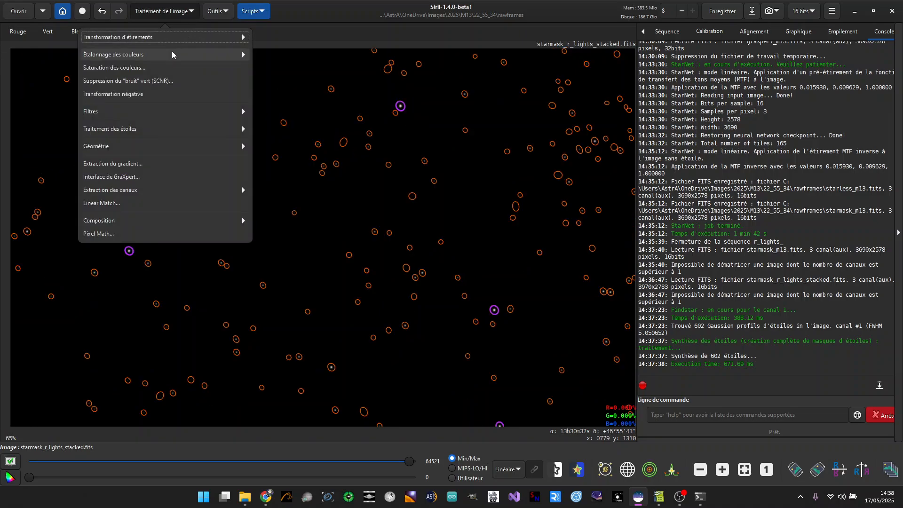
click(149, 40)
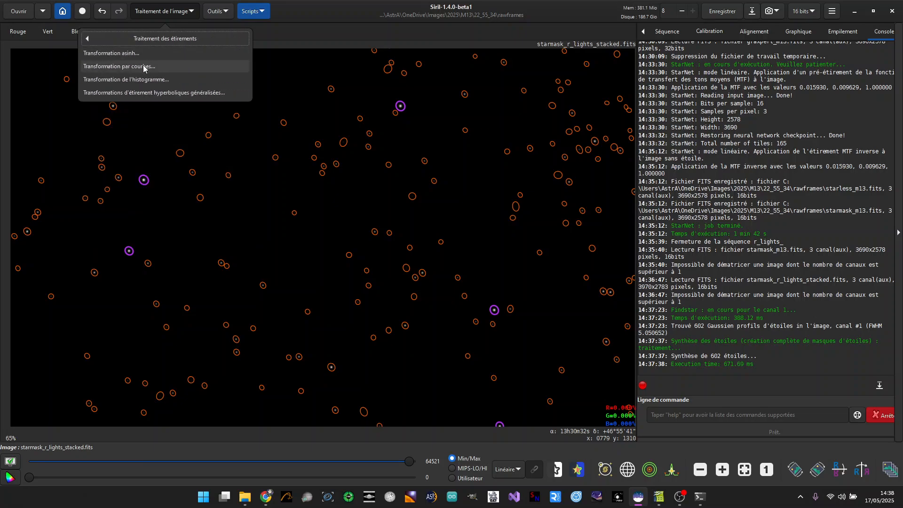
click(145, 83)
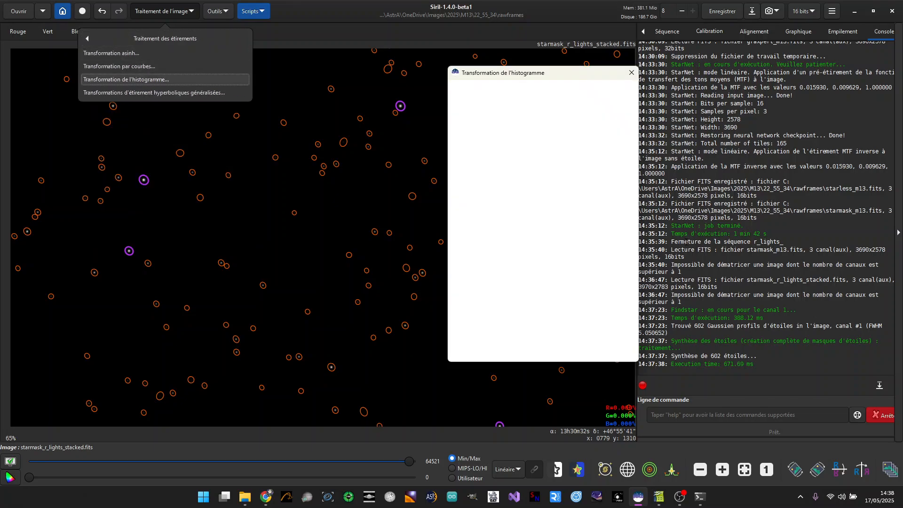
drag(543, 237, 501, 239)
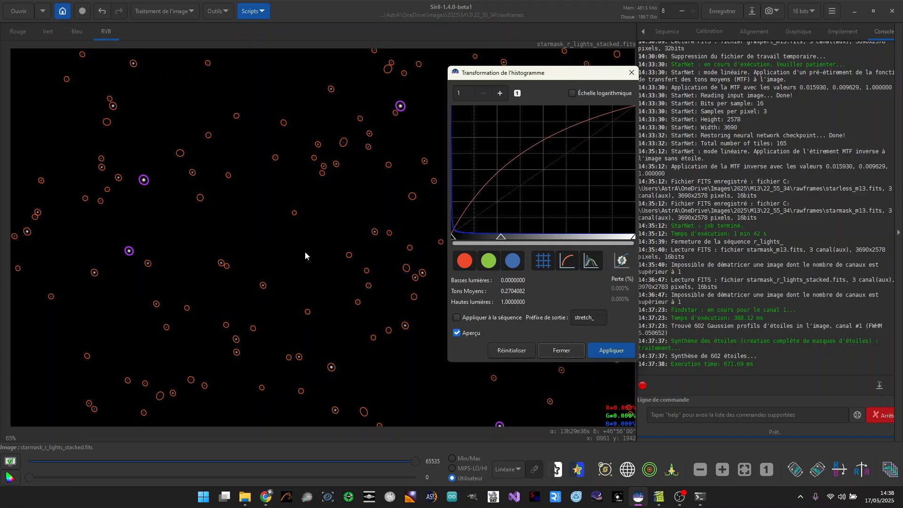
scroll(306, 256, down, 3)
scroll(306, 310, up, 3)
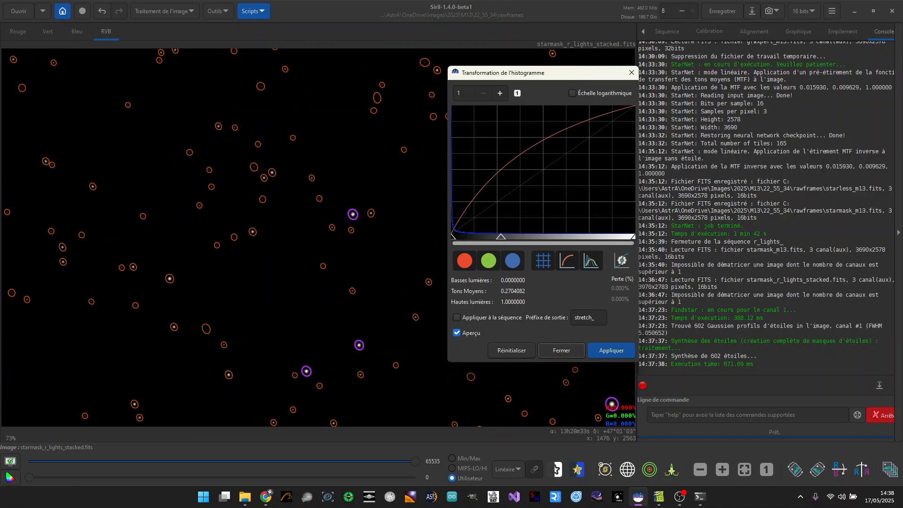
scroll(317, 362, up, 3)
scroll(630, 410, down, 4)
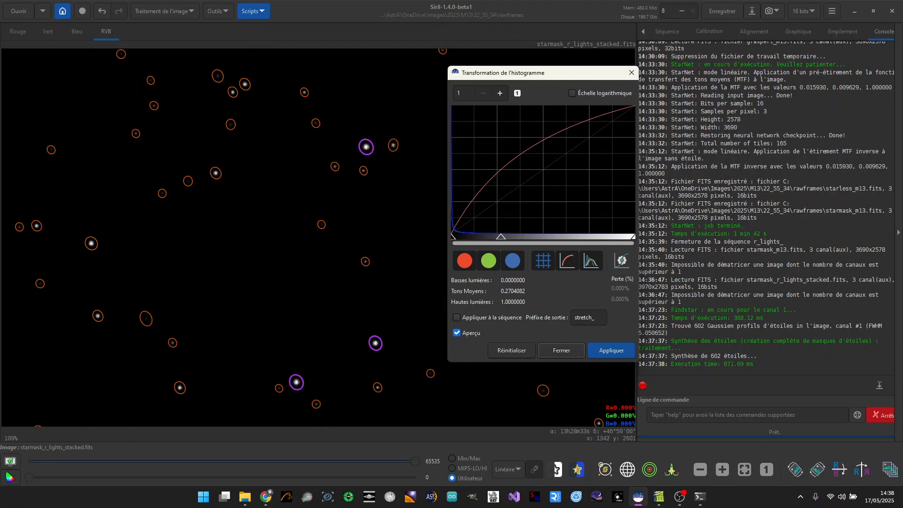
click(603, 352)
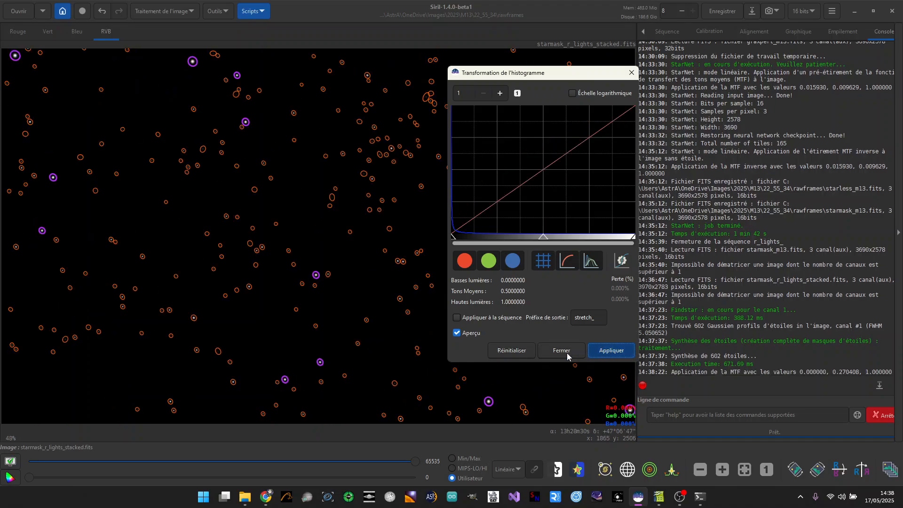
click(565, 352)
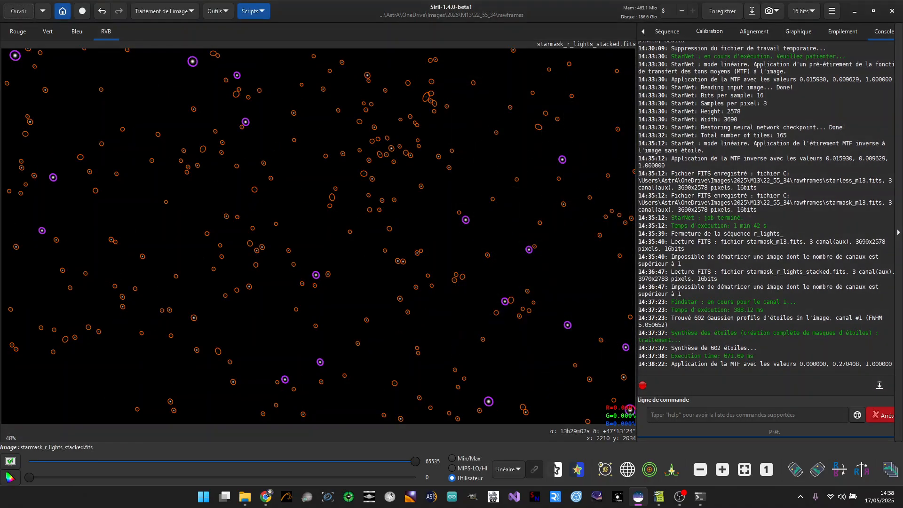
- Save the stretched star mask in the 2025/M51 folder as _m51_stars.tif, a 16-bit unsigned TIFF without compression
click(752, 10)
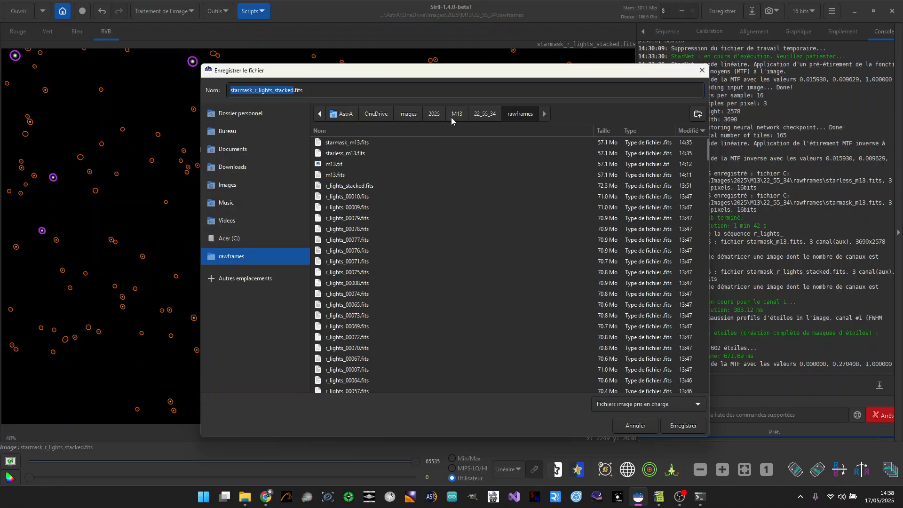
click(433, 115)
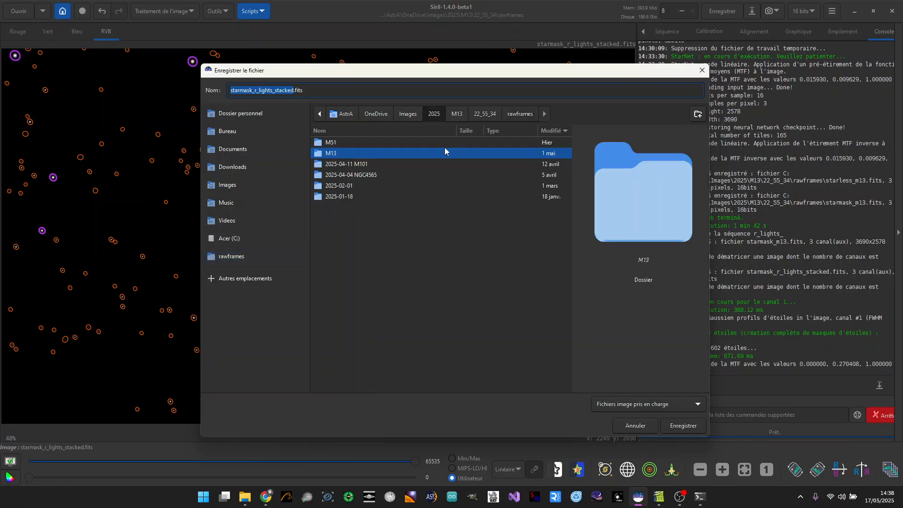
double_click(343, 143)
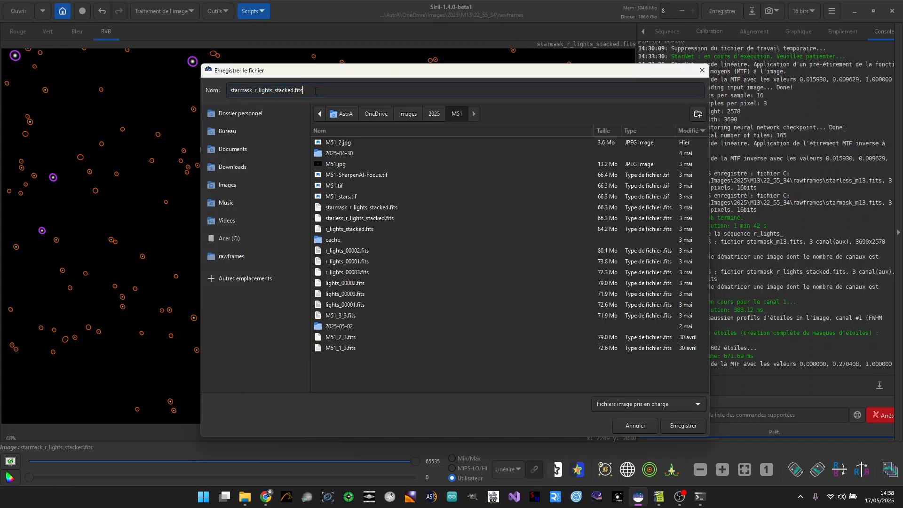
drag(308, 93, 206, 93)
key(BackSpace)
text(_m51_stars.tif)
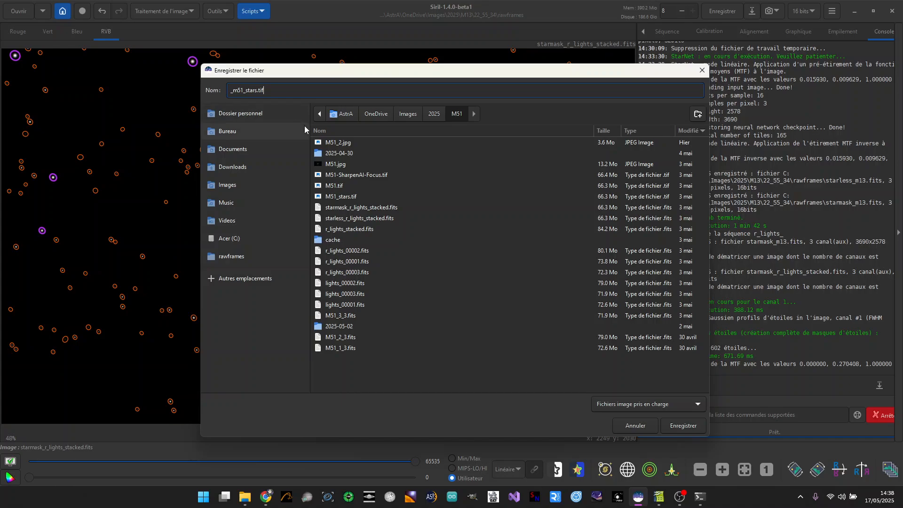
click(685, 426)
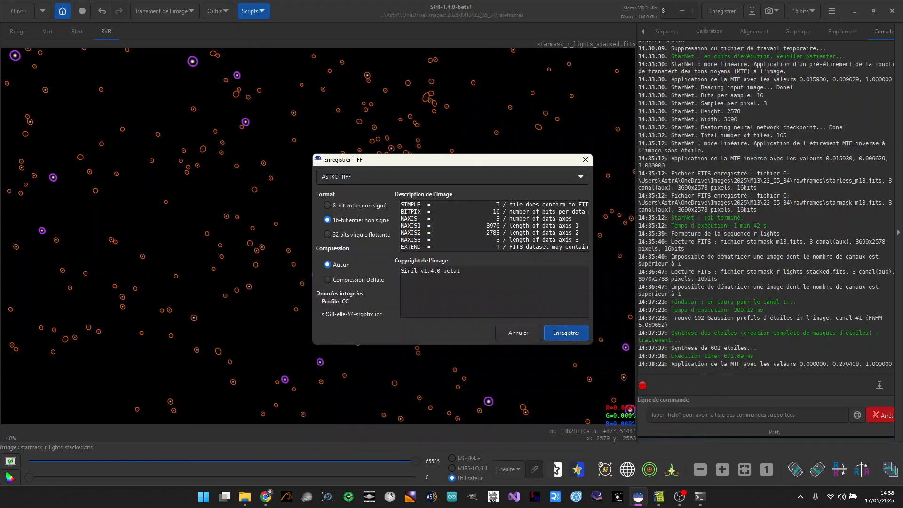
click(574, 335)
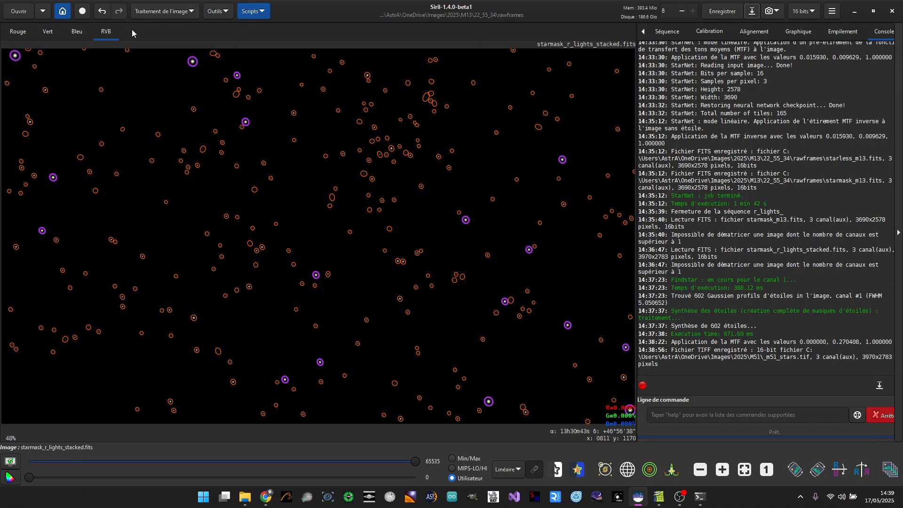
- Open starless_r_lights_stacked.fits from the 2025/M51 folder and view the whole starless galaxy image
click(20, 15)
scroll(396, 253, down, 1)
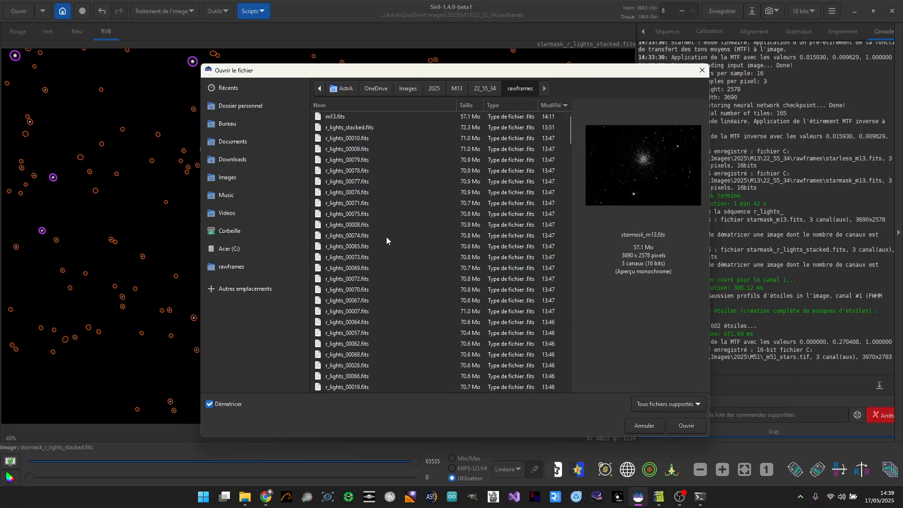
scroll(386, 236, up, 1)
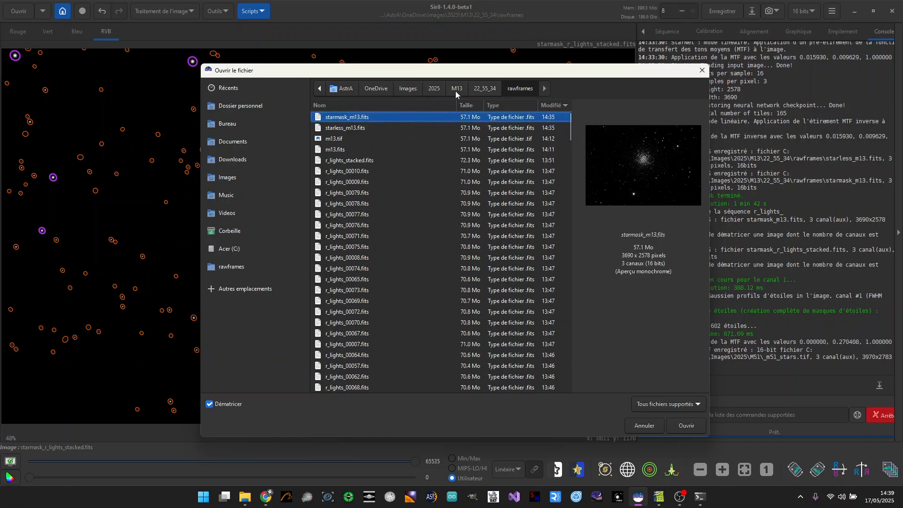
click(434, 89)
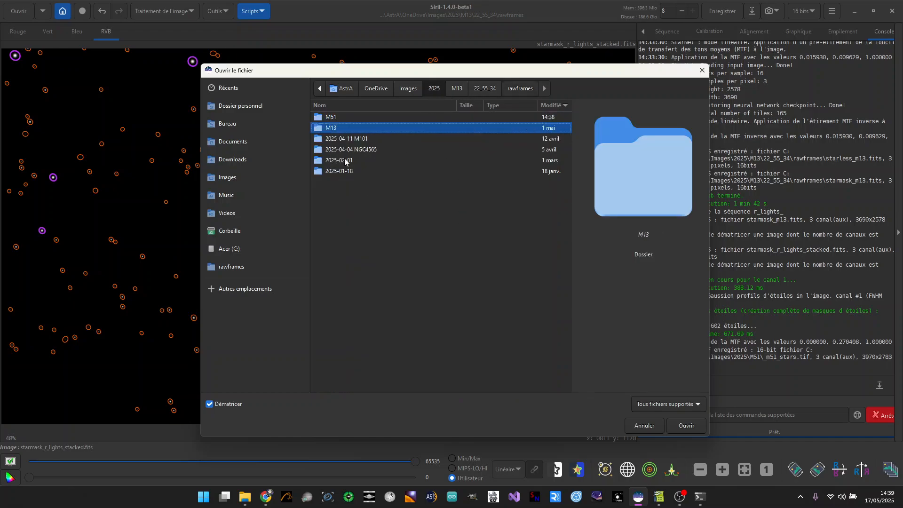
double_click(343, 118)
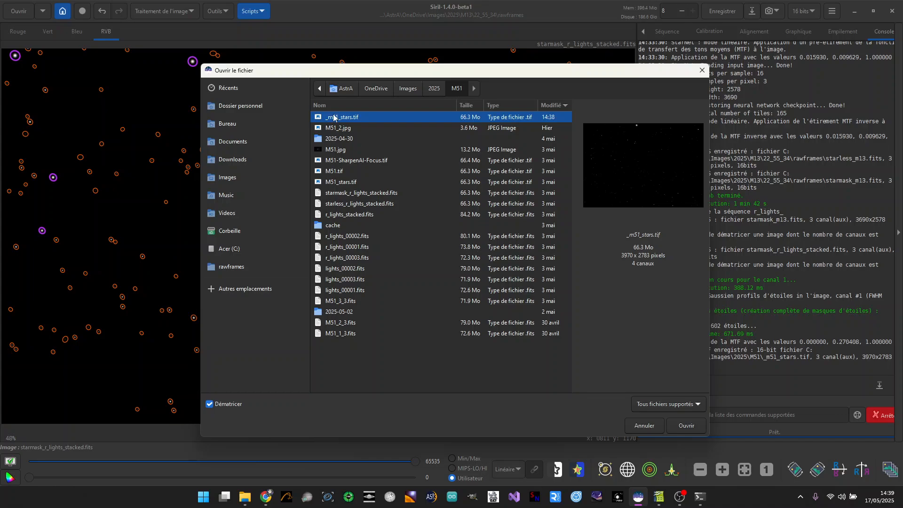
double_click(342, 206)
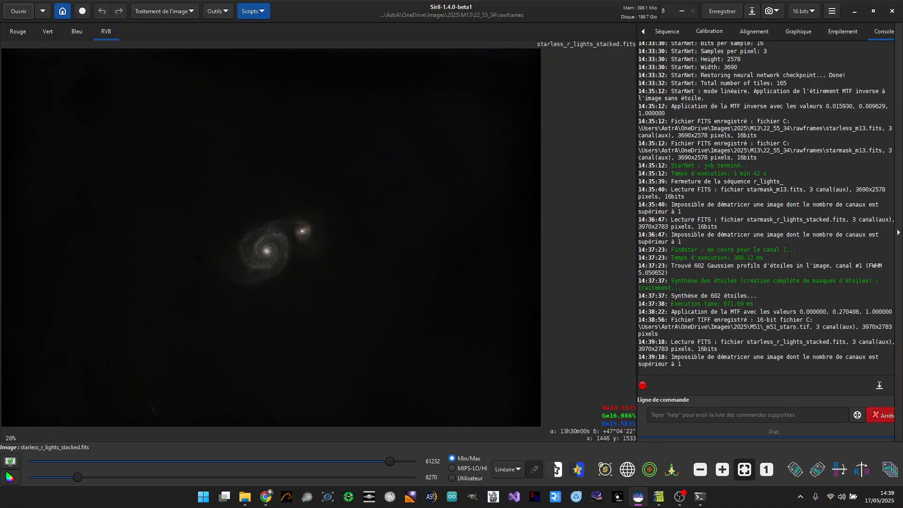
scroll(197, 256, up, 1)
scroll(304, 256, down, 2)
scroll(217, 339, up, 1)
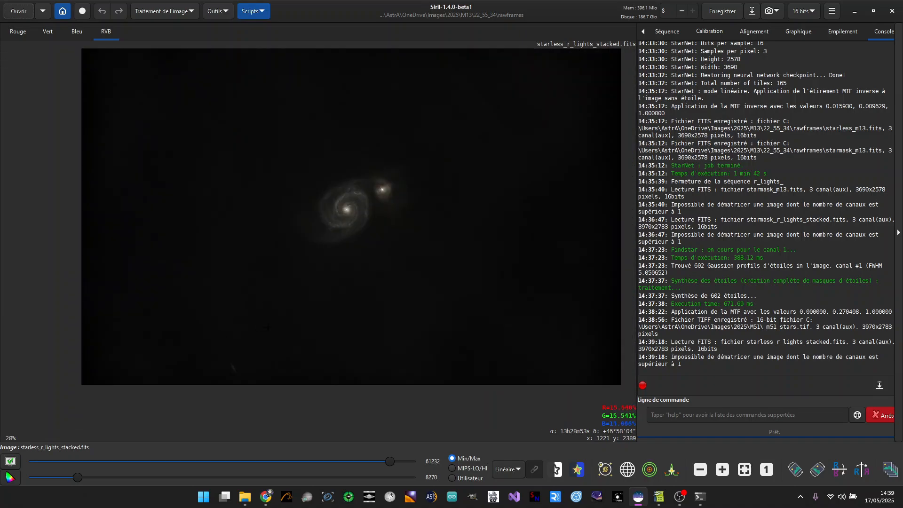
- Save the starless image in the 2025/M51 folder as _m51_starless.tif, a 16-bit unsigned TIFF without compression
click(752, 11)
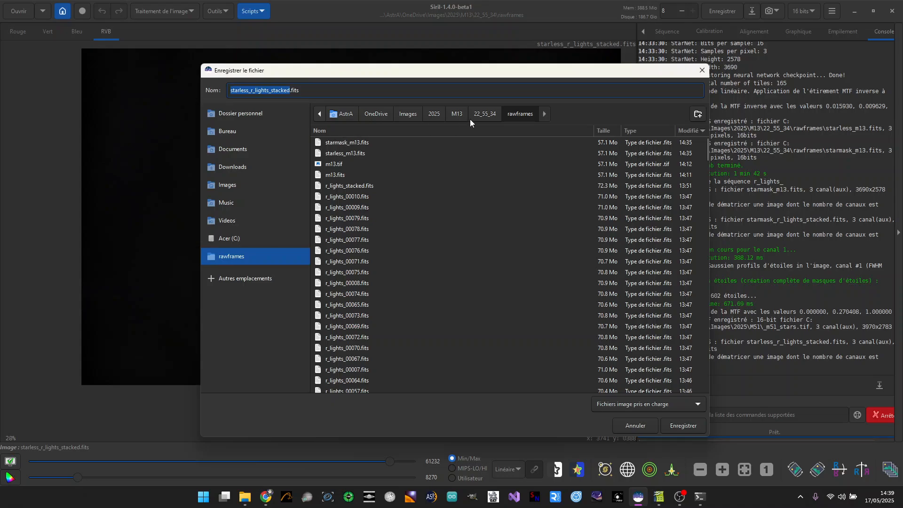
click(441, 115)
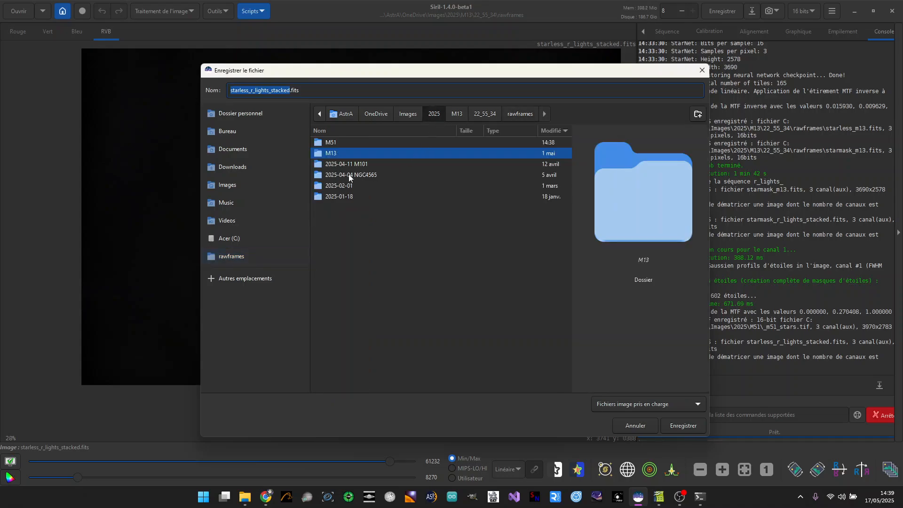
double_click(336, 141)
click(365, 143)
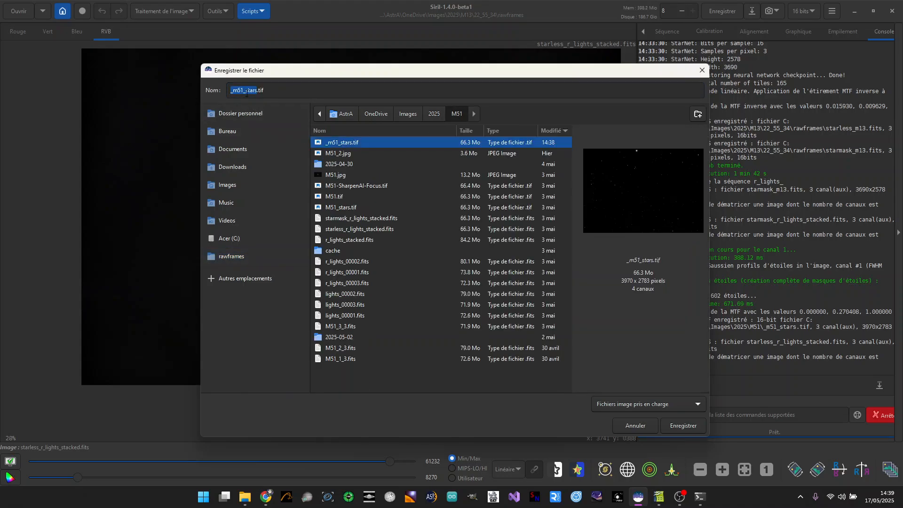
click(254, 91)
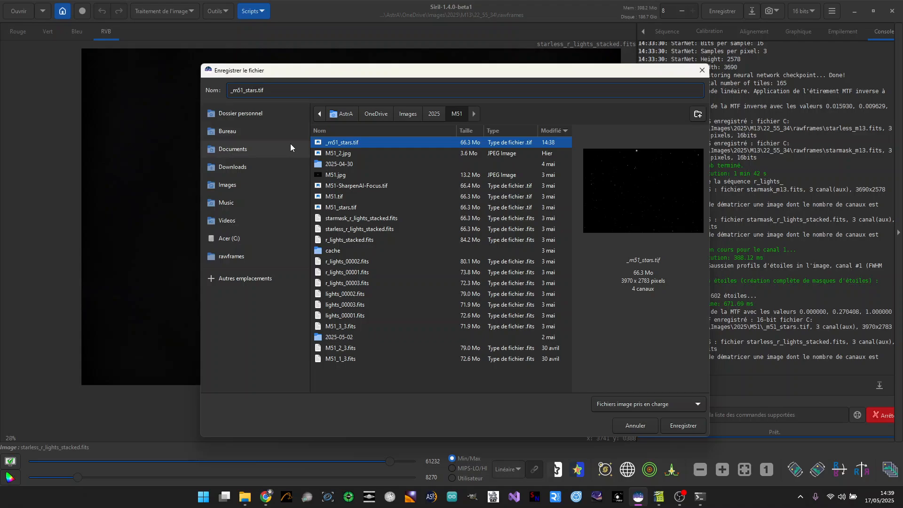
key(Delete)
key(Delete)
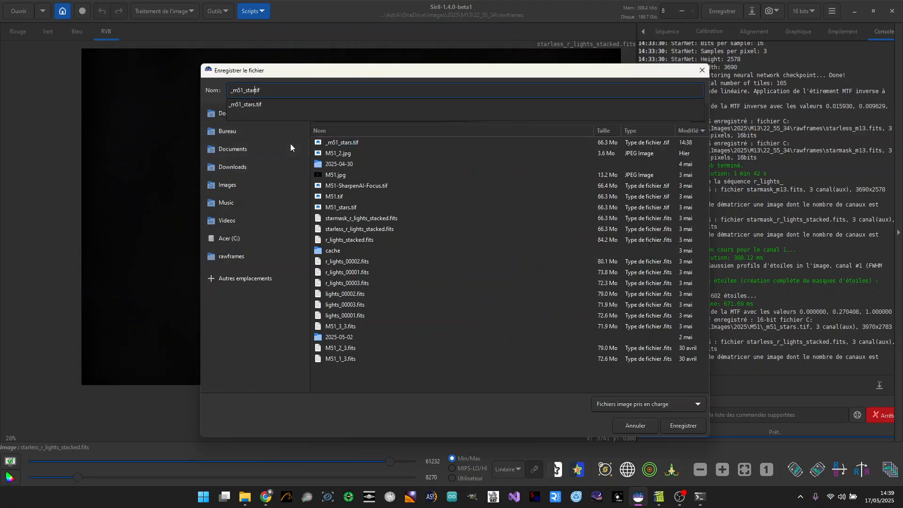
text(less)
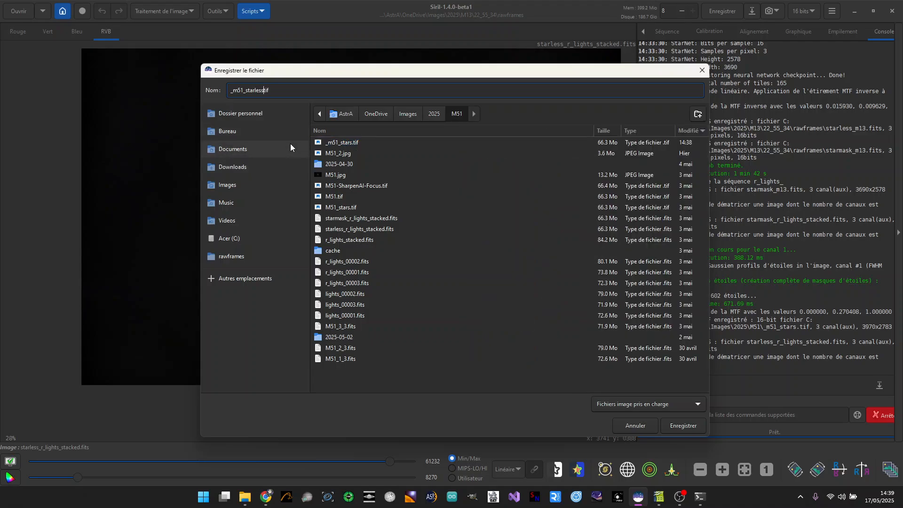
text(.)
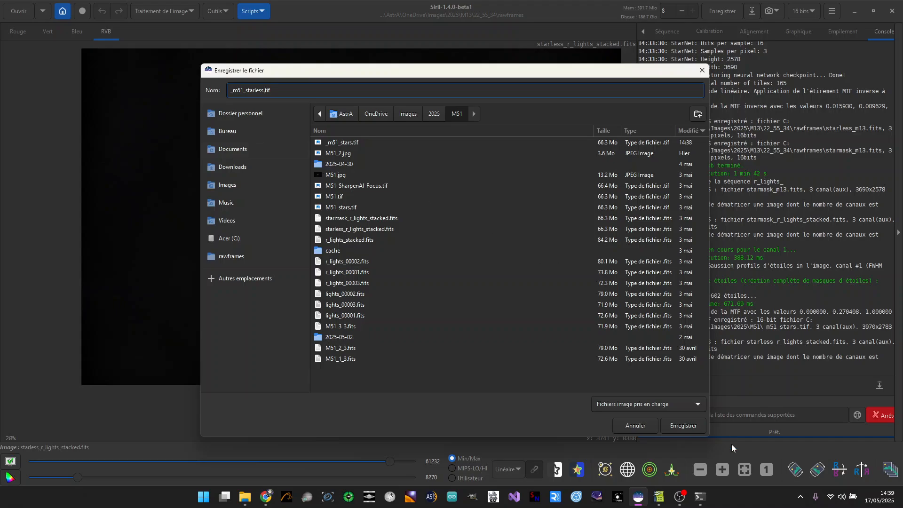
click(684, 428)
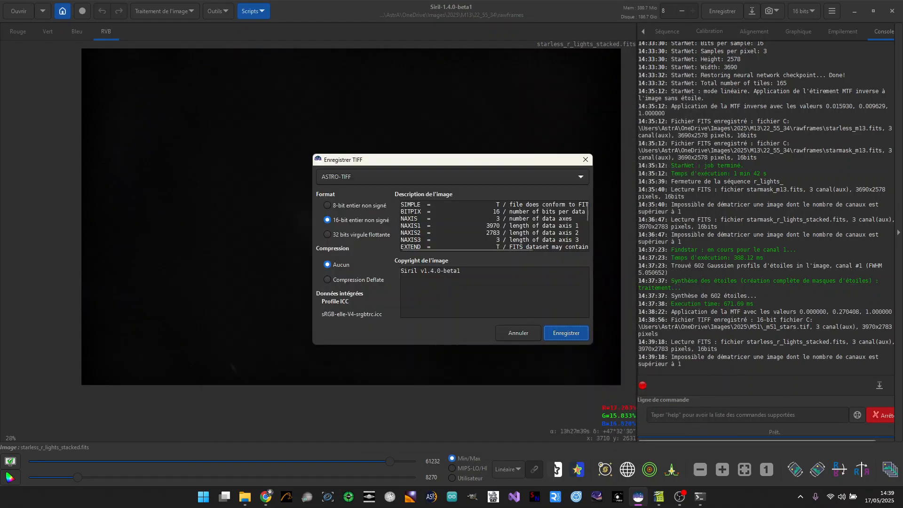
click(562, 334)
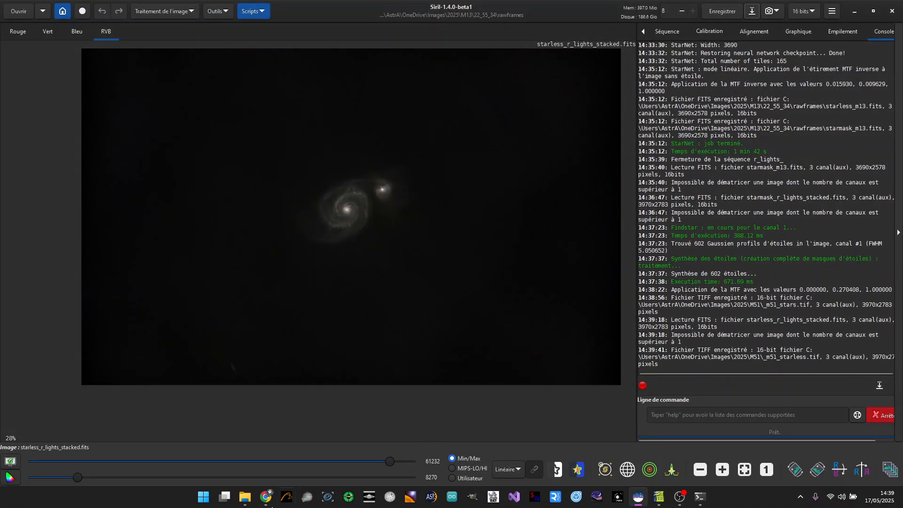
- Switch to the file explorer and open _m51_starless from the 2025/M51 folder in GIMP, keeping its embedded colour profile
click(245, 496)
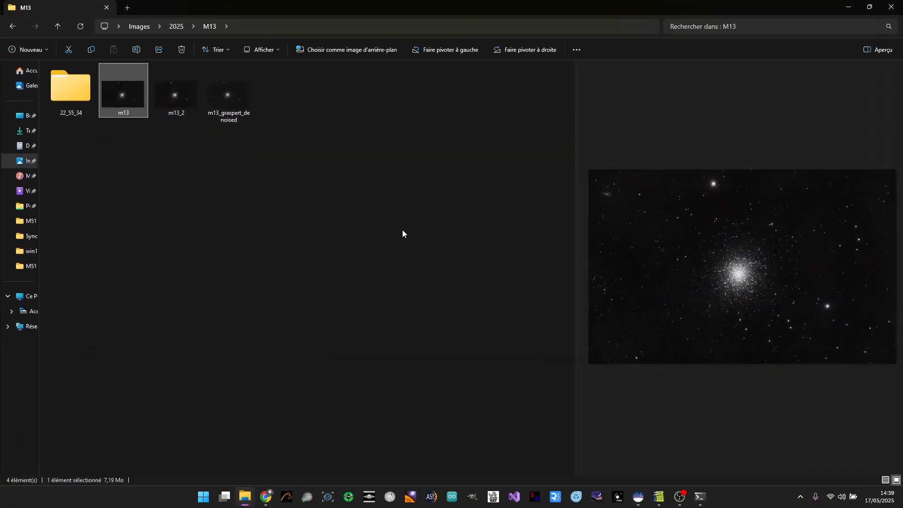
click(175, 27)
click(335, 88)
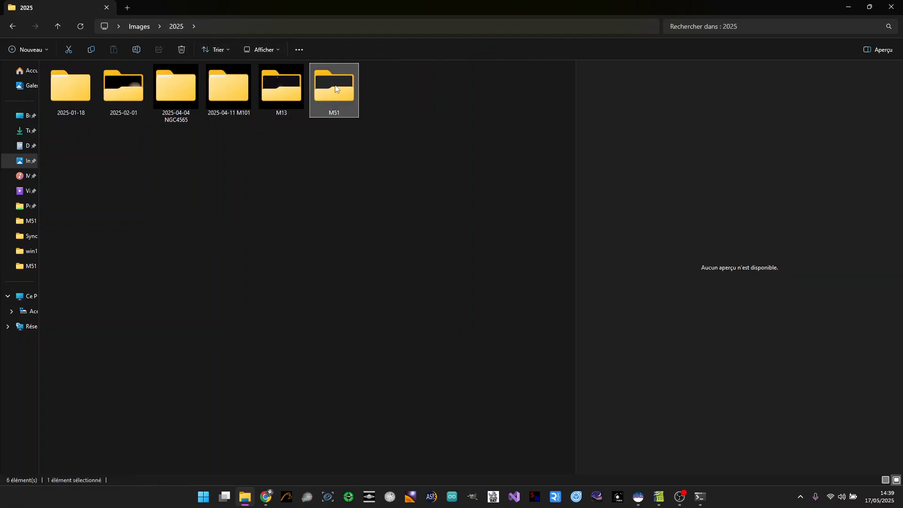
double_click(335, 89)
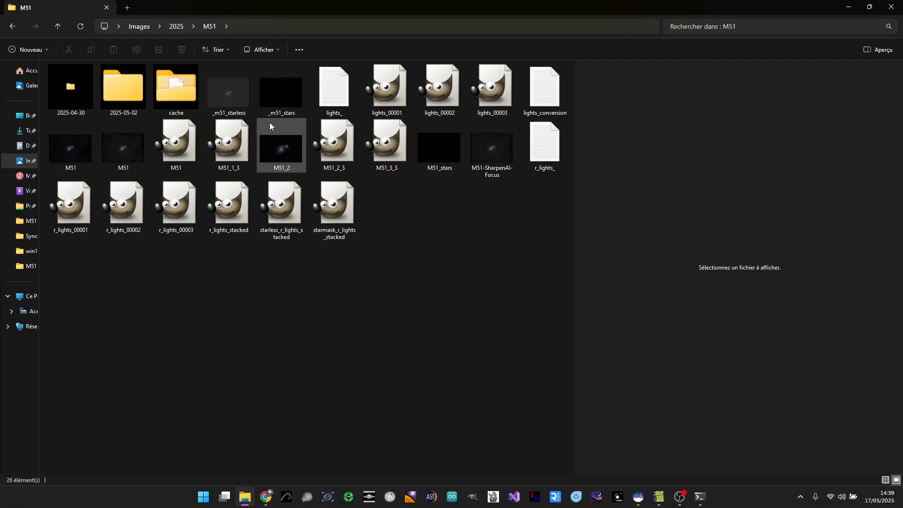
click(234, 92)
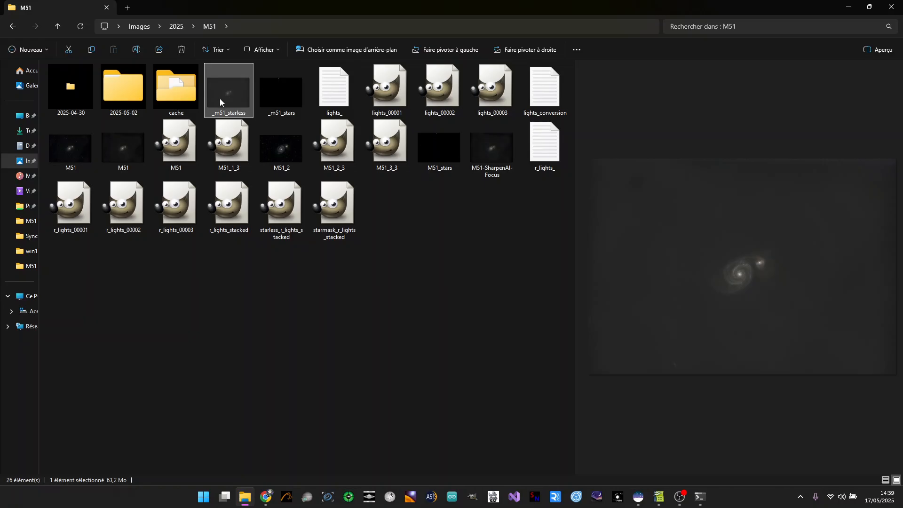
right_click(236, 108)
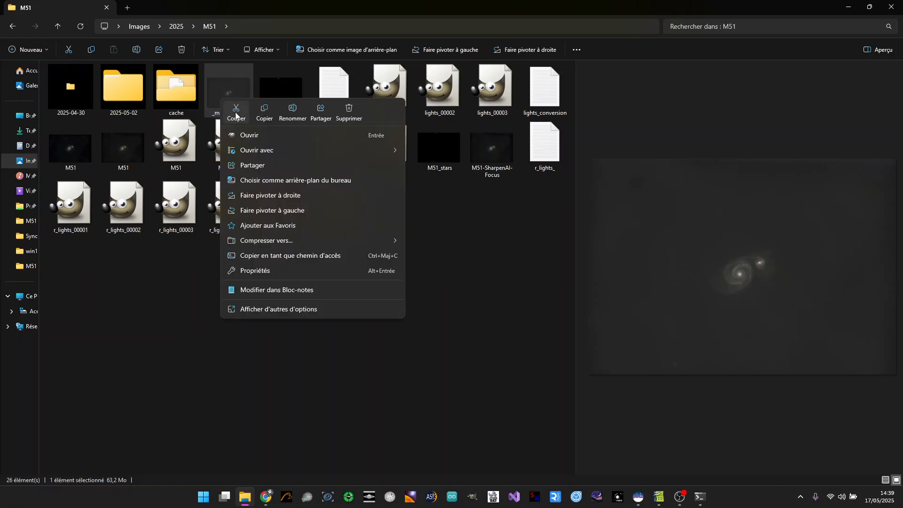
click(250, 136)
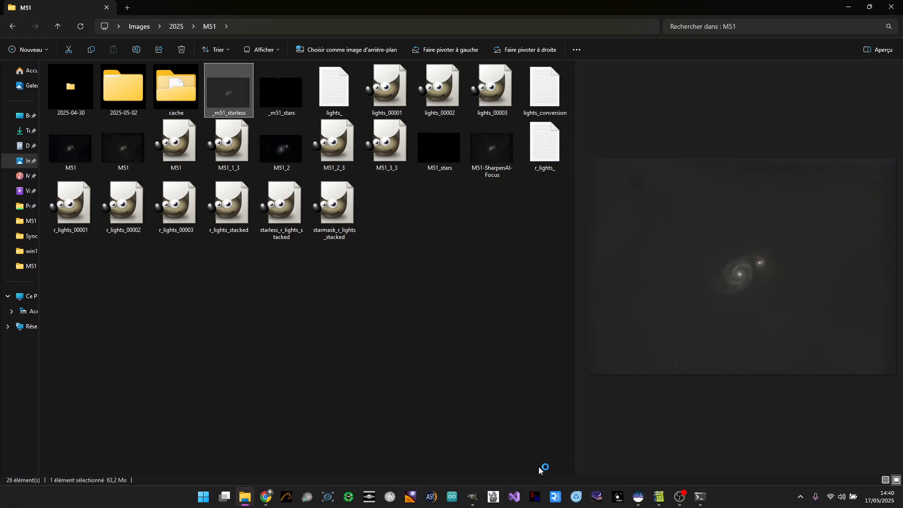
click(474, 496)
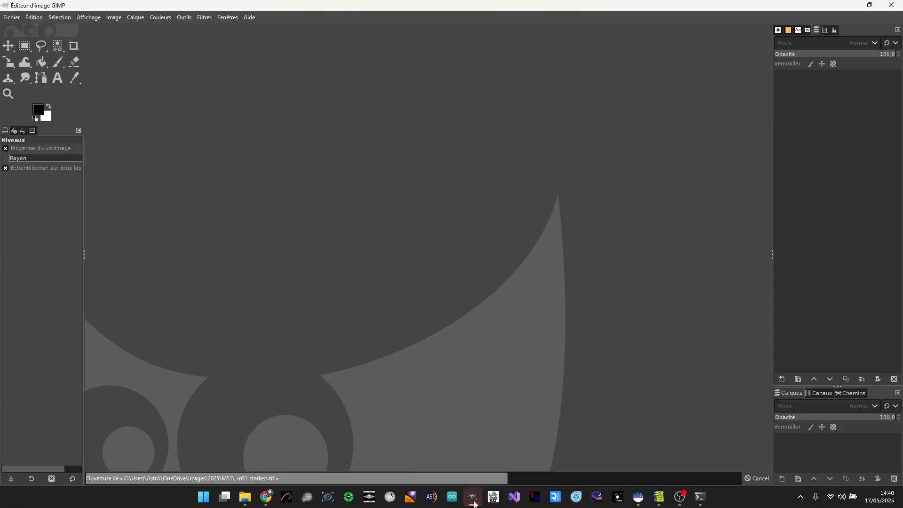
click(319, 241)
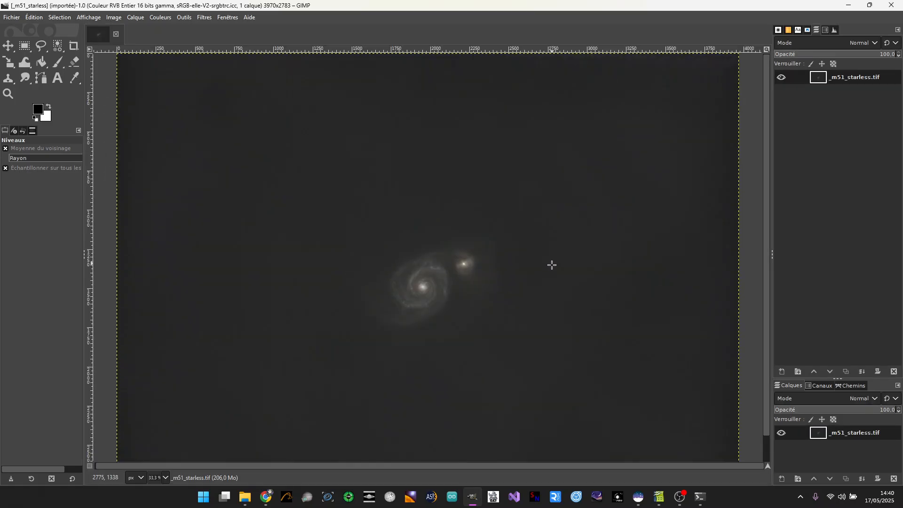
- Add _m51_stars.tif as a layer above the starless image, keeping its embedded colour profile
scroll(550, 266, down, 1)
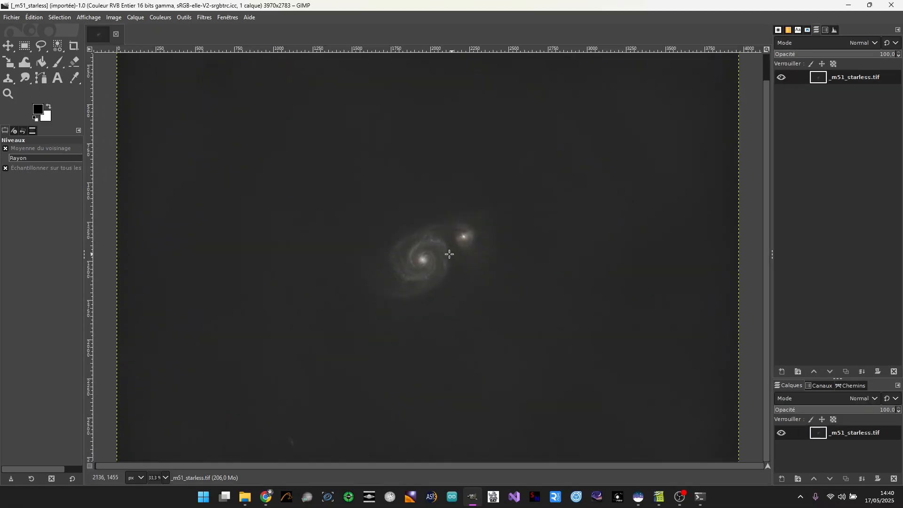
click(14, 18)
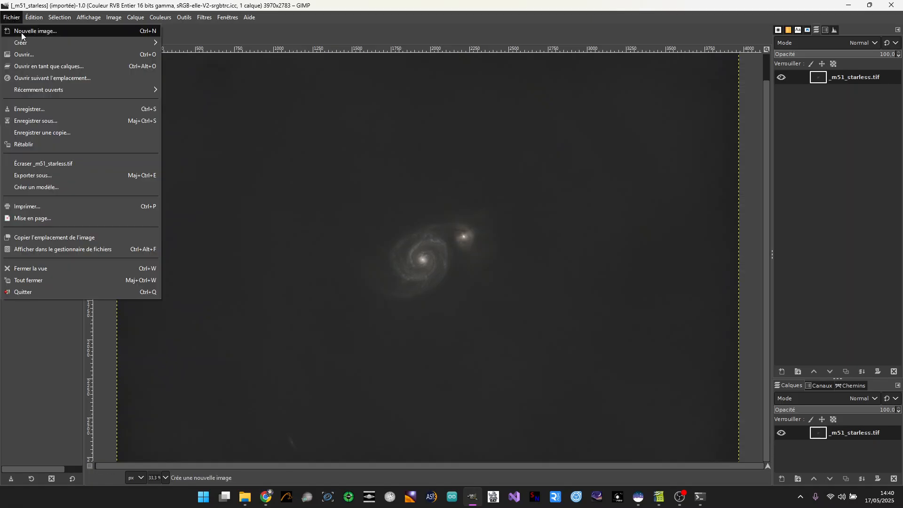
click(39, 66)
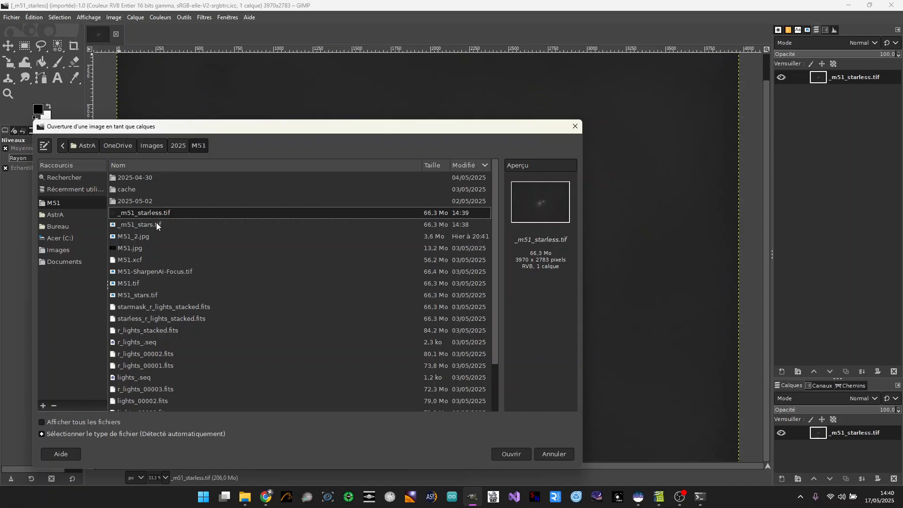
click(153, 226)
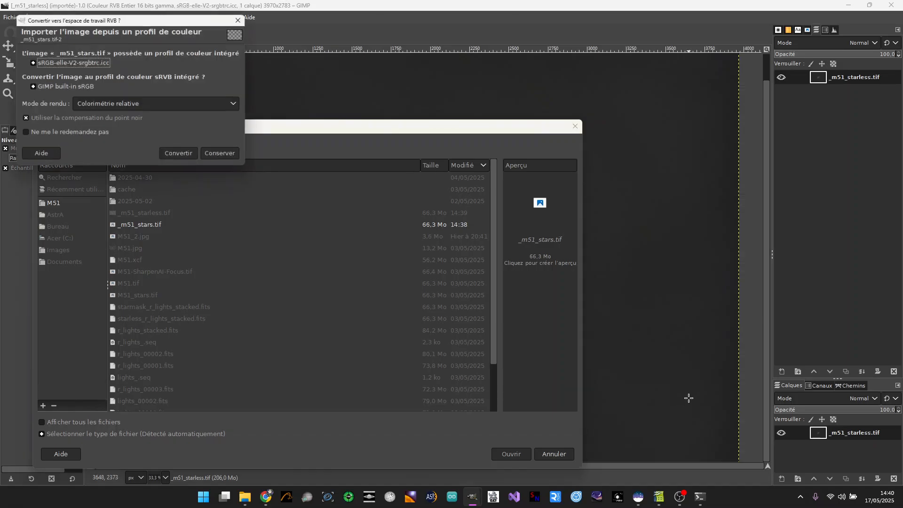
click(224, 156)
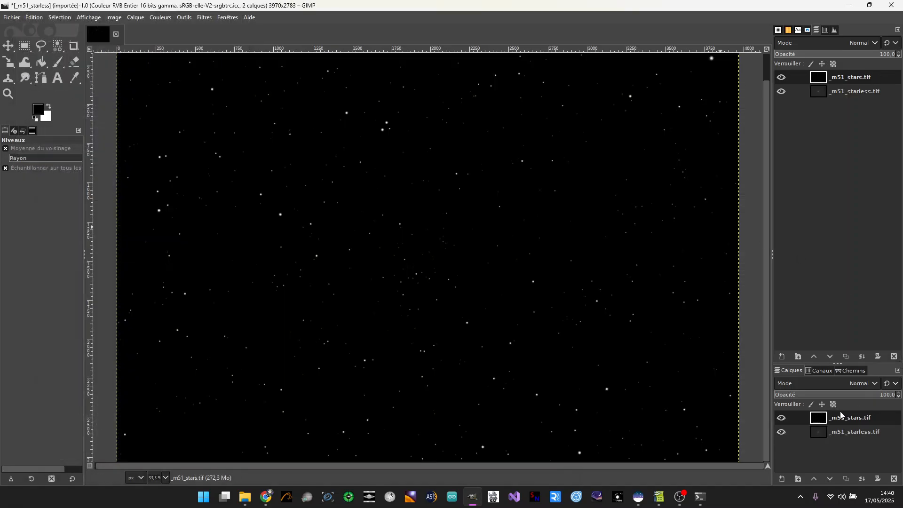
- Blend the _m51_stars.tif layer over the starless image in Addition mode and enlarge the layer list area
click(864, 387)
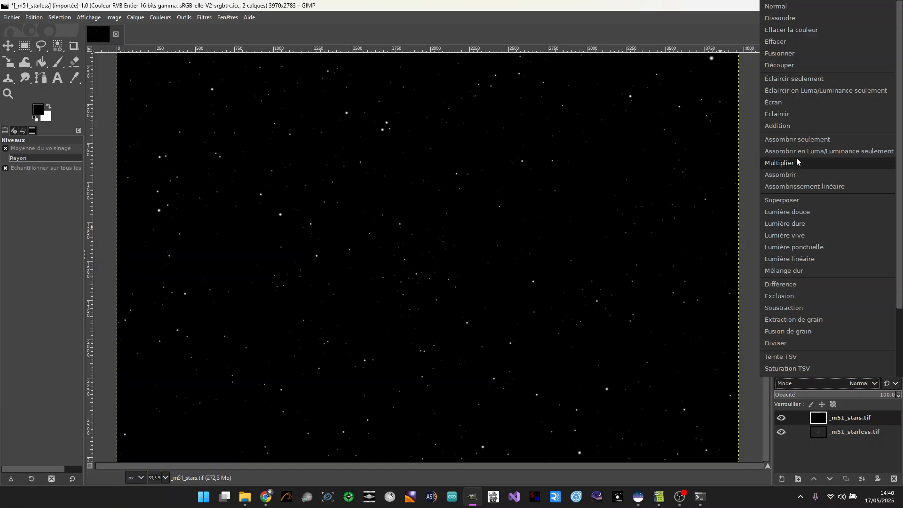
click(800, 124)
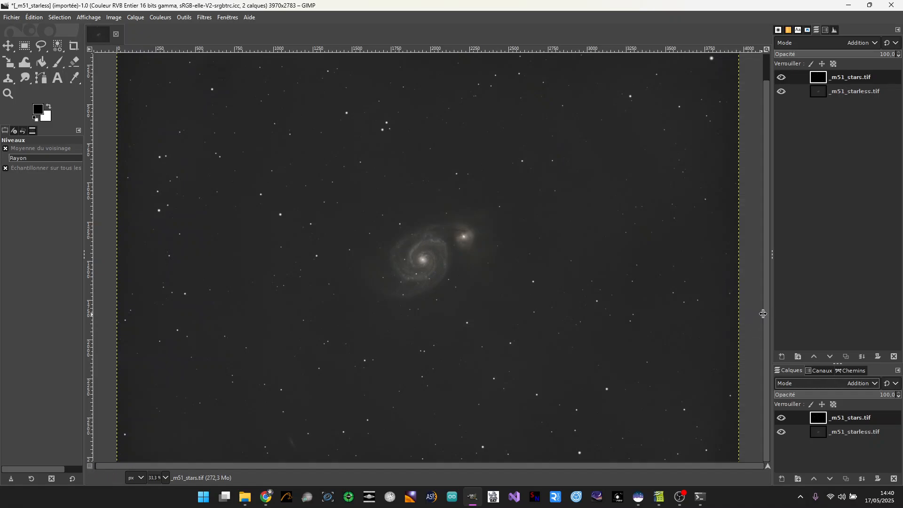
drag(763, 314, 690, 315)
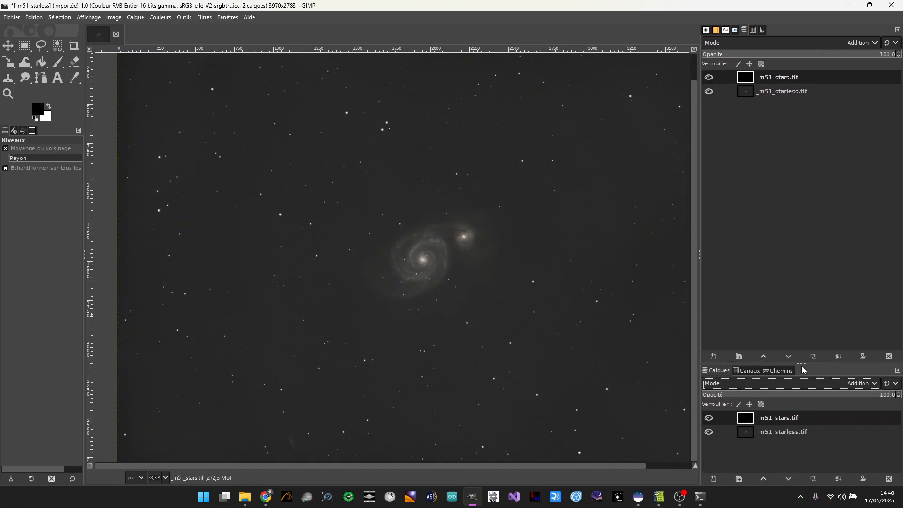
drag(802, 363, 802, 256)
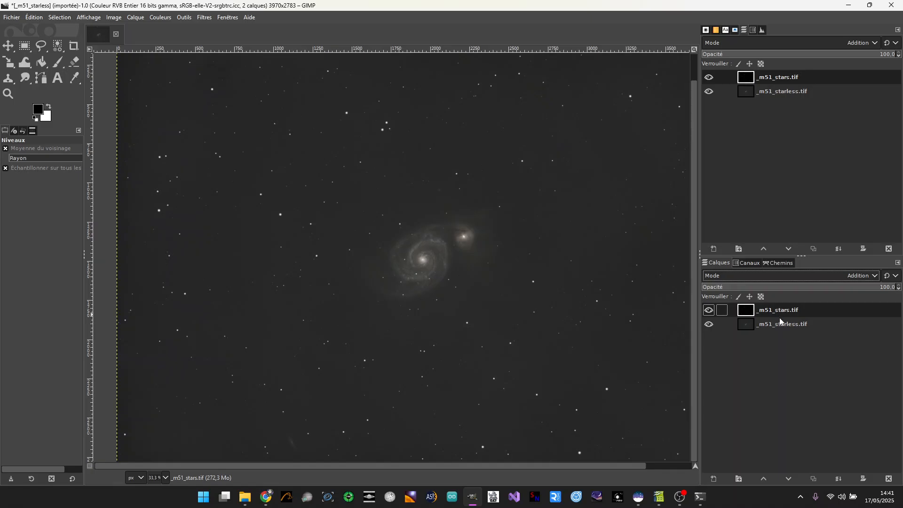
- Compare blend modes by switching the _m51_stars.tif layer to Normal and back to Addition
click(846, 276)
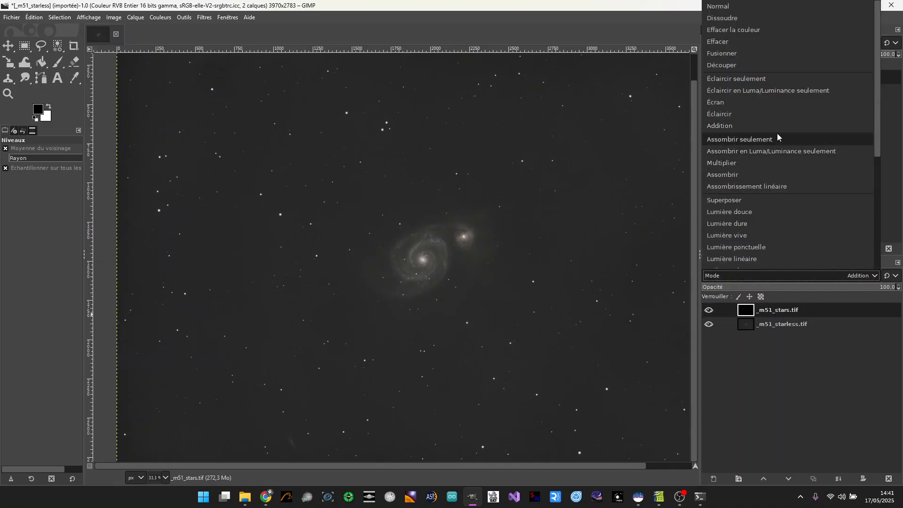
click(773, 6)
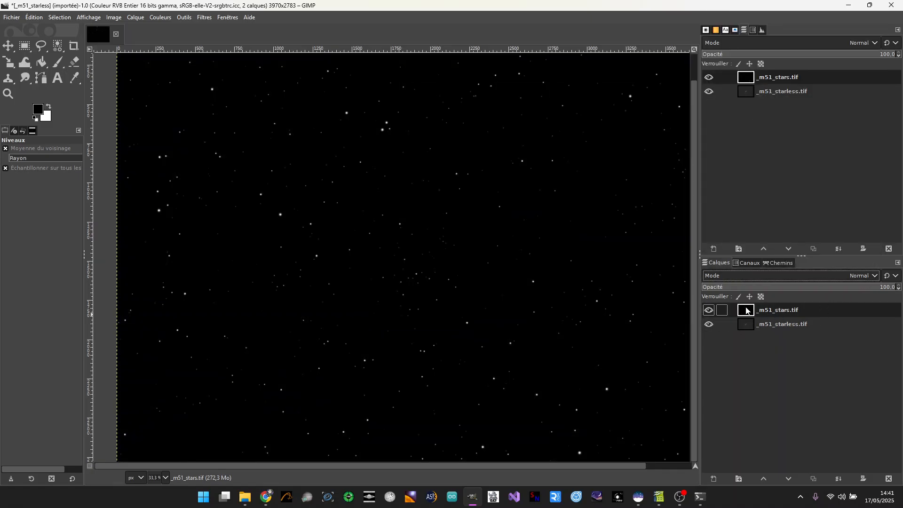
click(858, 276)
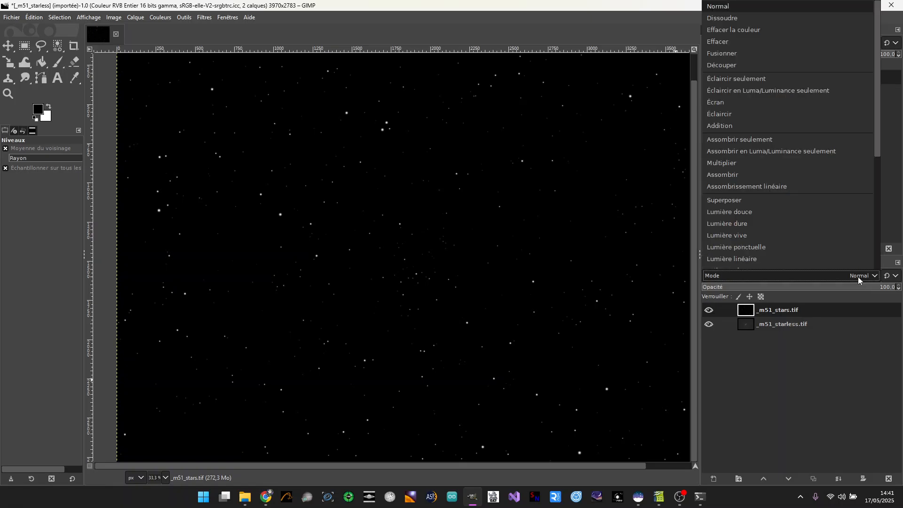
click(734, 127)
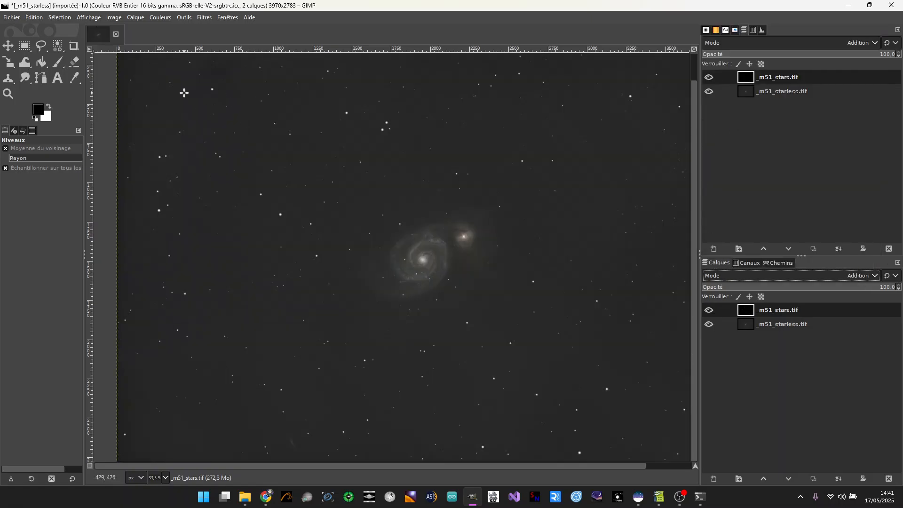
- Darken the _m51_starless.tif layer with a Levels adjustment, setting the input gamma to 0.72
scroll(479, 296, up, 1)
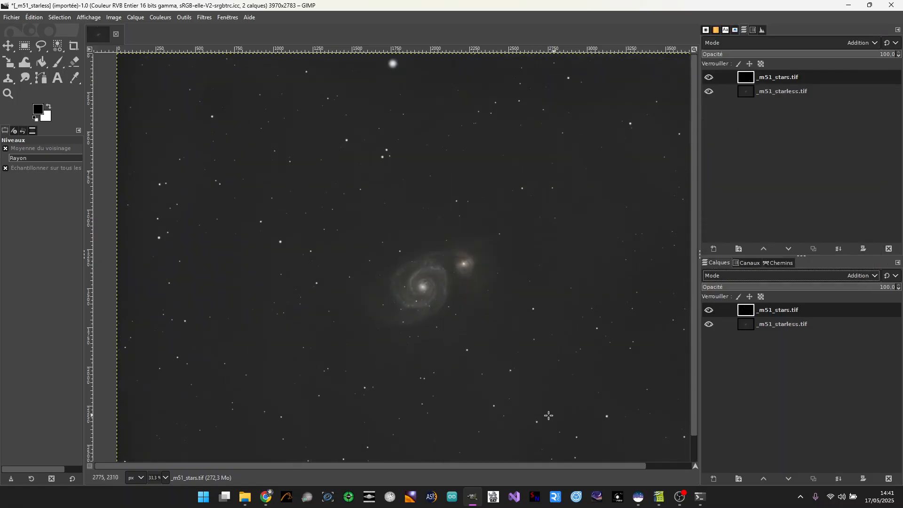
drag(512, 466, 541, 466)
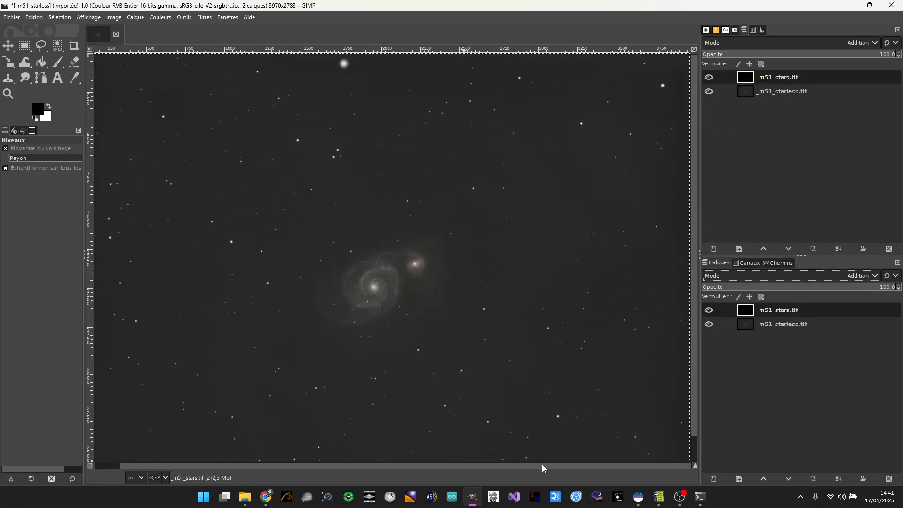
click(745, 324)
click(160, 17)
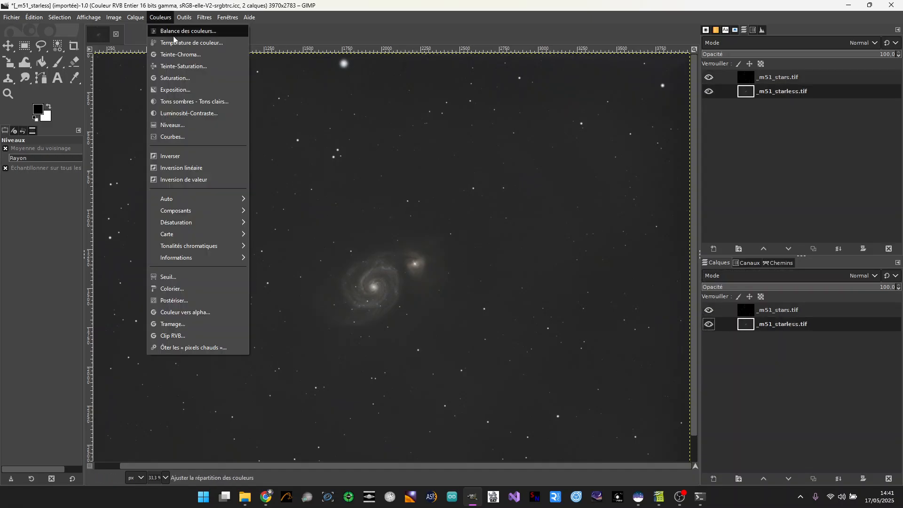
click(181, 125)
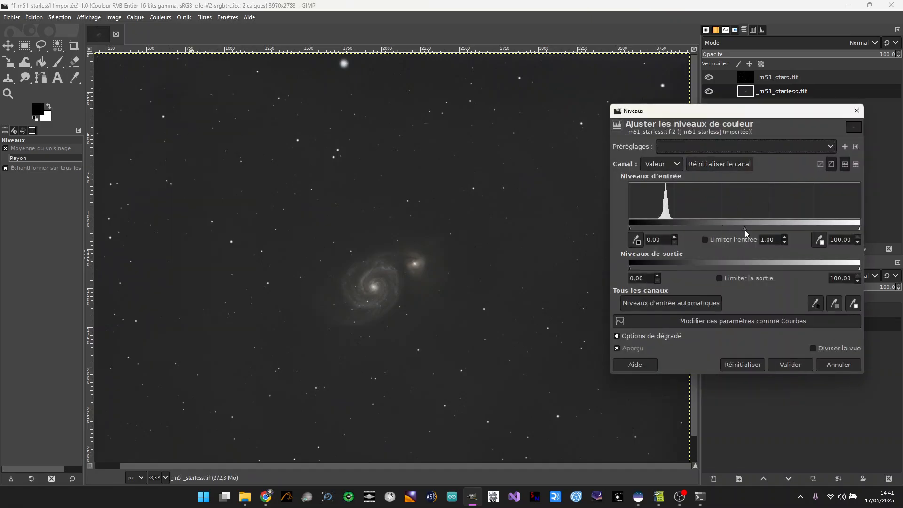
drag(744, 229, 760, 228)
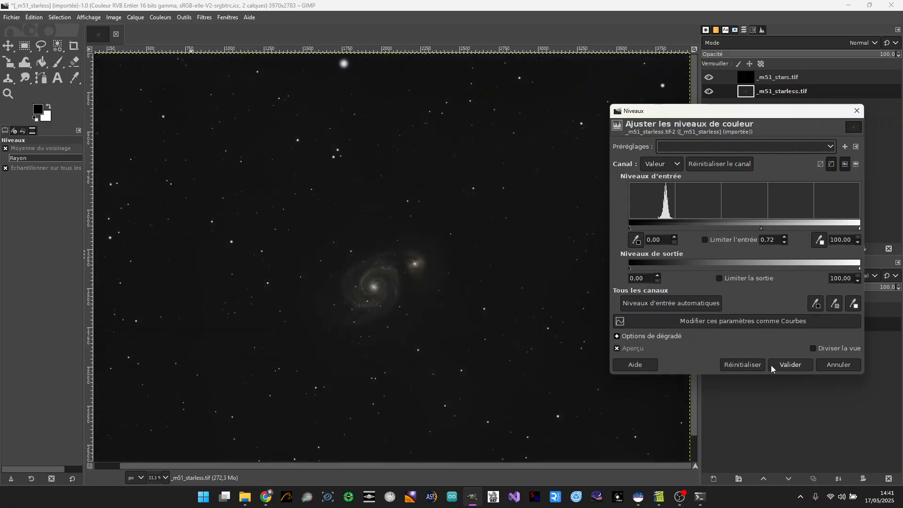
click(791, 366)
scroll(439, 284, down, 1)
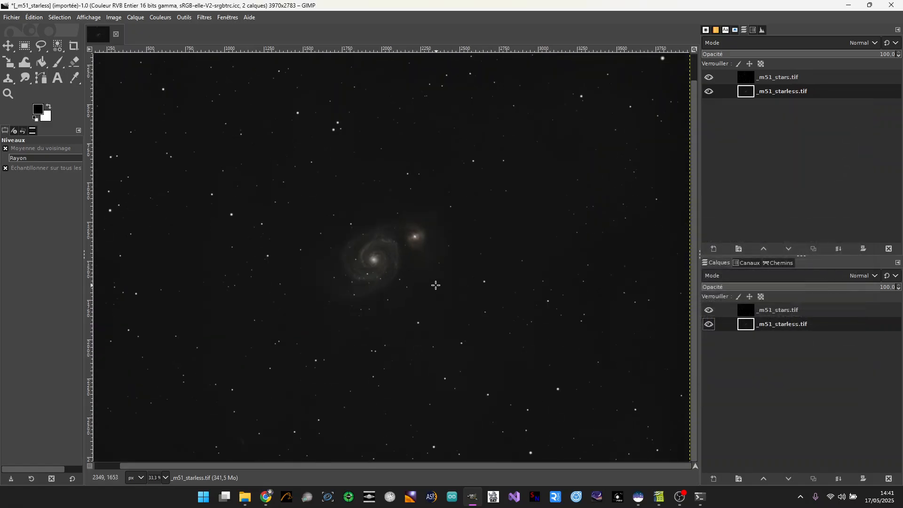
scroll(428, 332, up, 1)
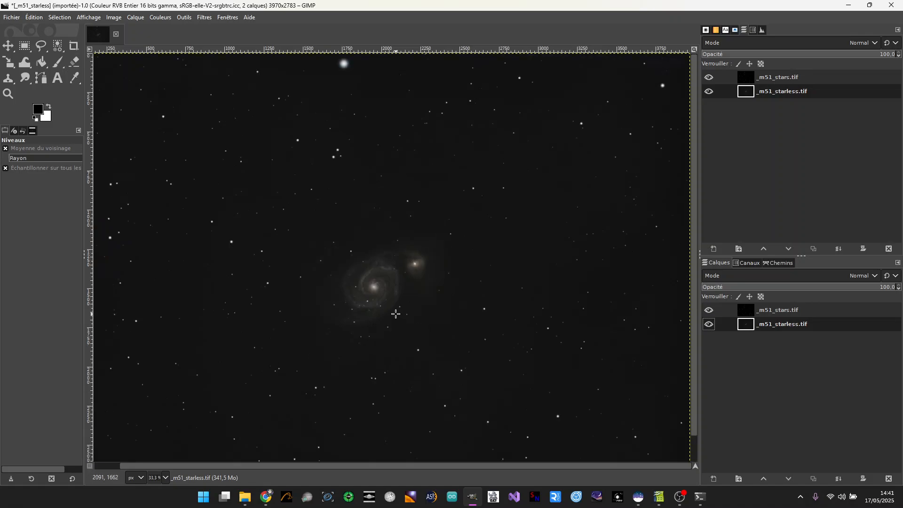
scroll(394, 312, down, 1)
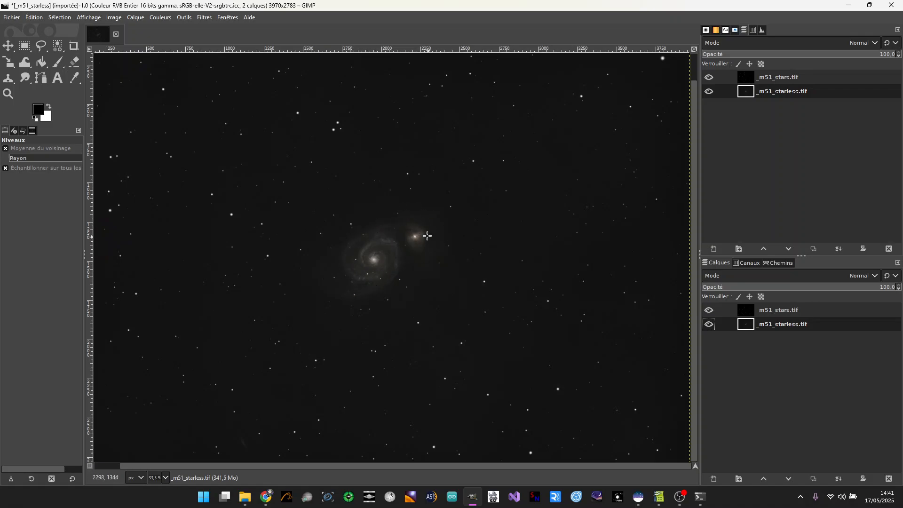
scroll(348, 205, up, 1)
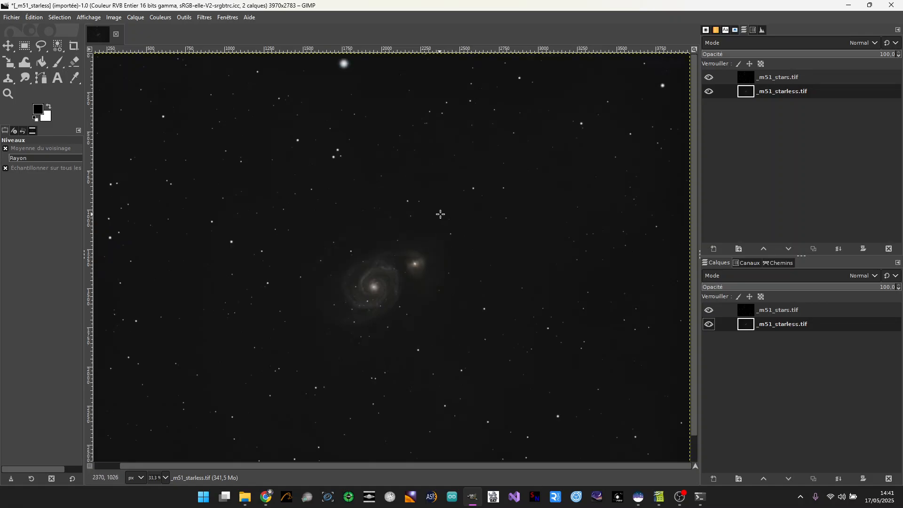
scroll(414, 318, down, 1)
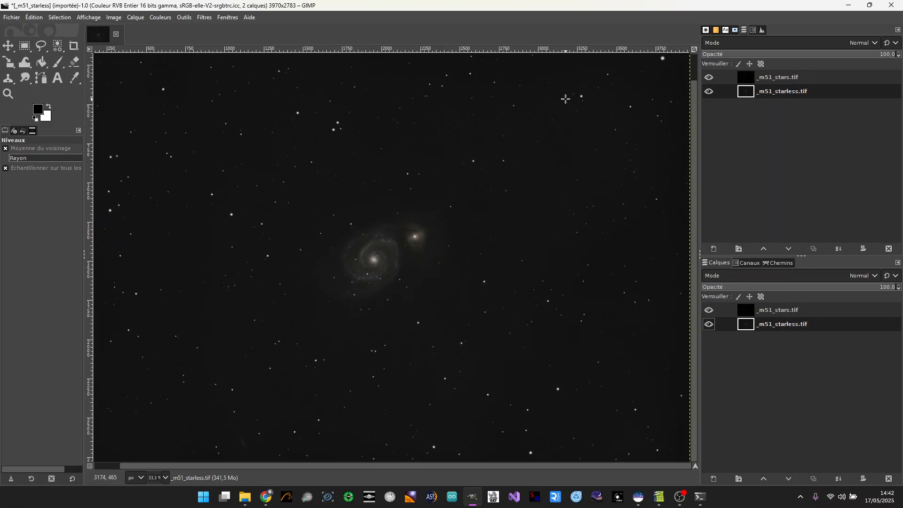
- Minimise GIMP and the file explorer to return to Siril with the starless M51 image
click(849, 6)
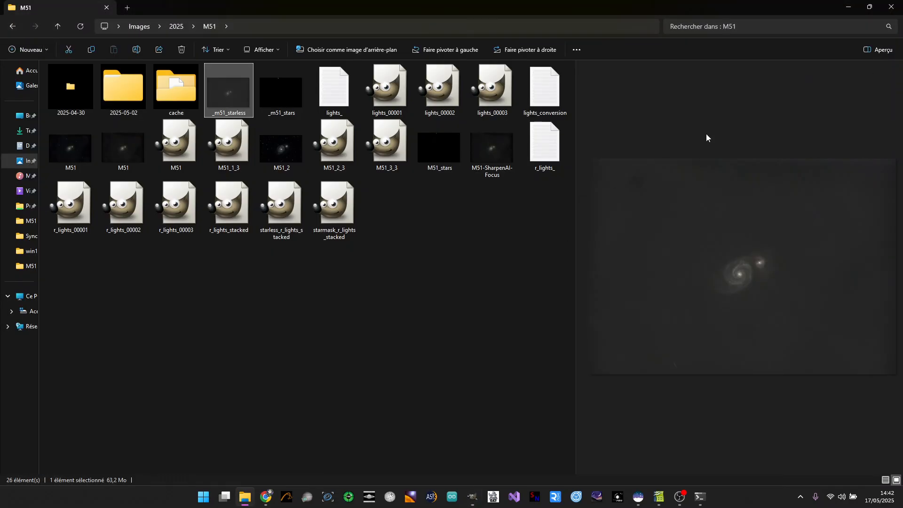
click(849, 7)
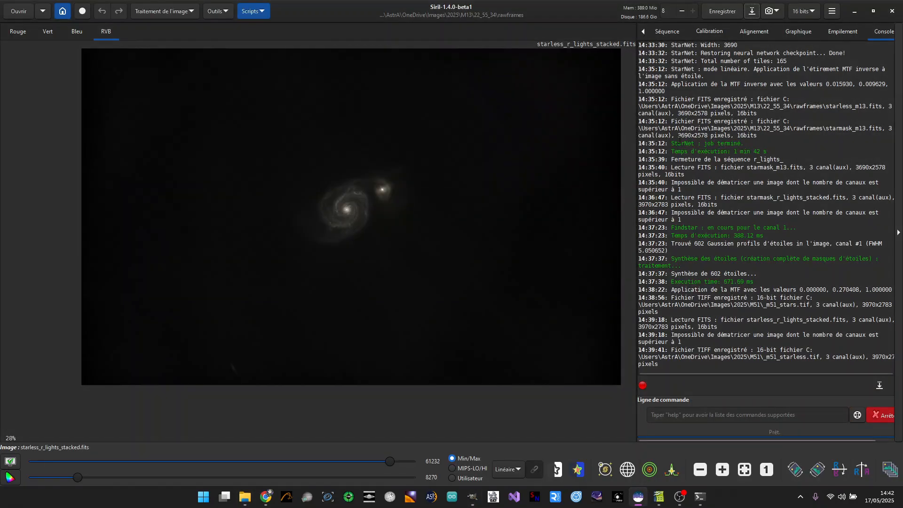